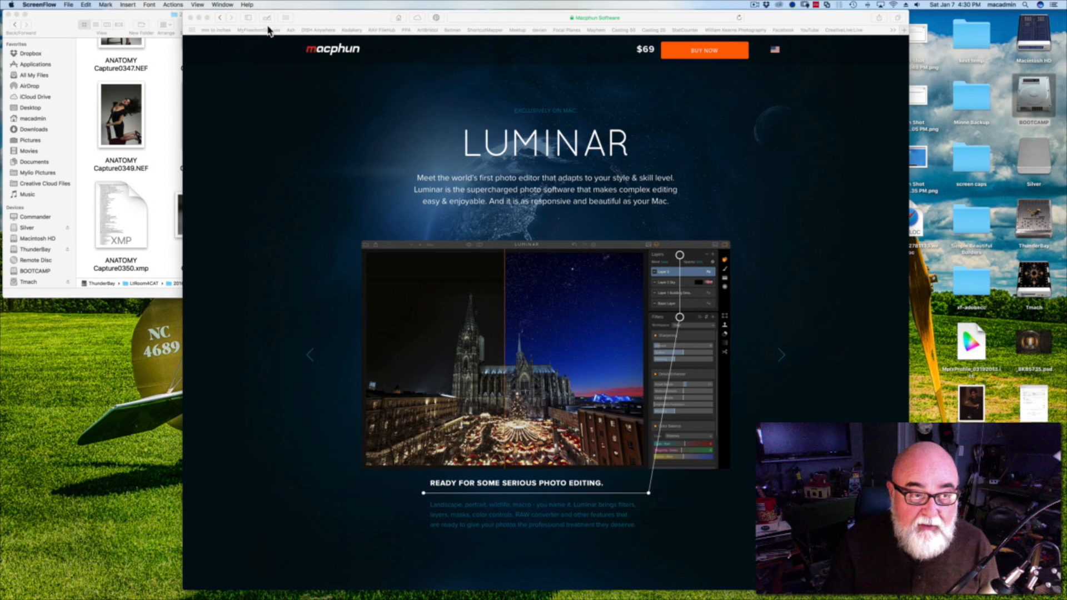
Step: Show all Luminar video tutorials on the Macphun website and look through the whole list
click(218, 19)
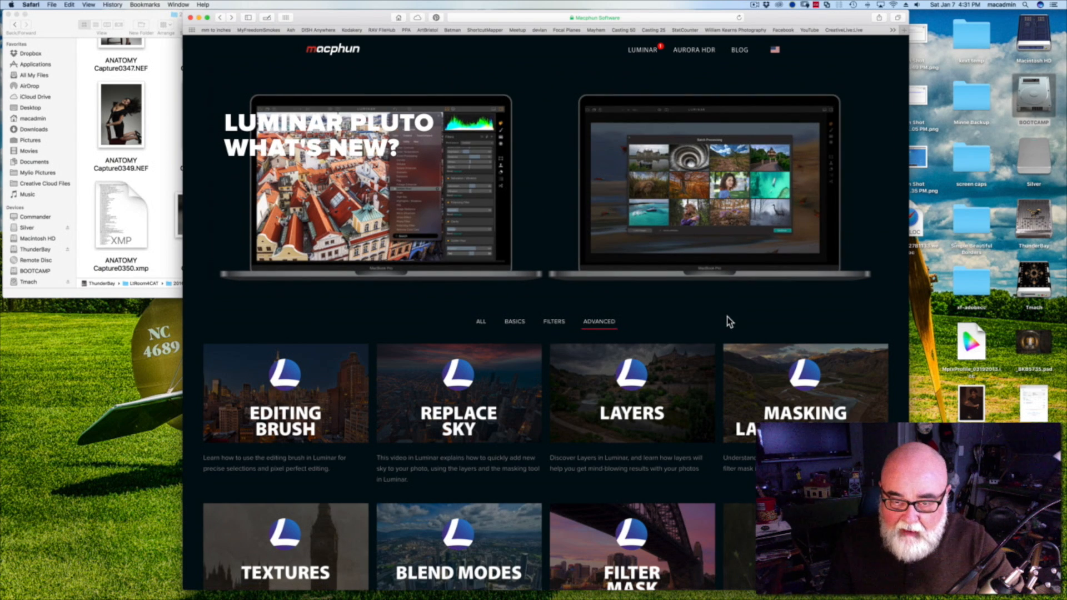
scroll(728, 321, down, 1)
scroll(727, 321, down, 1)
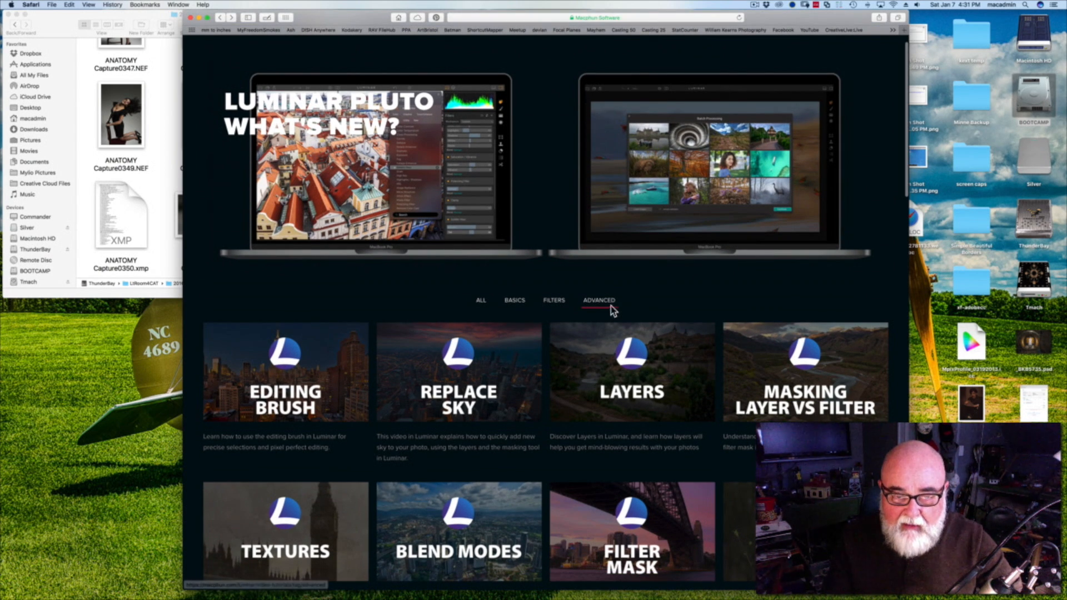
click(486, 305)
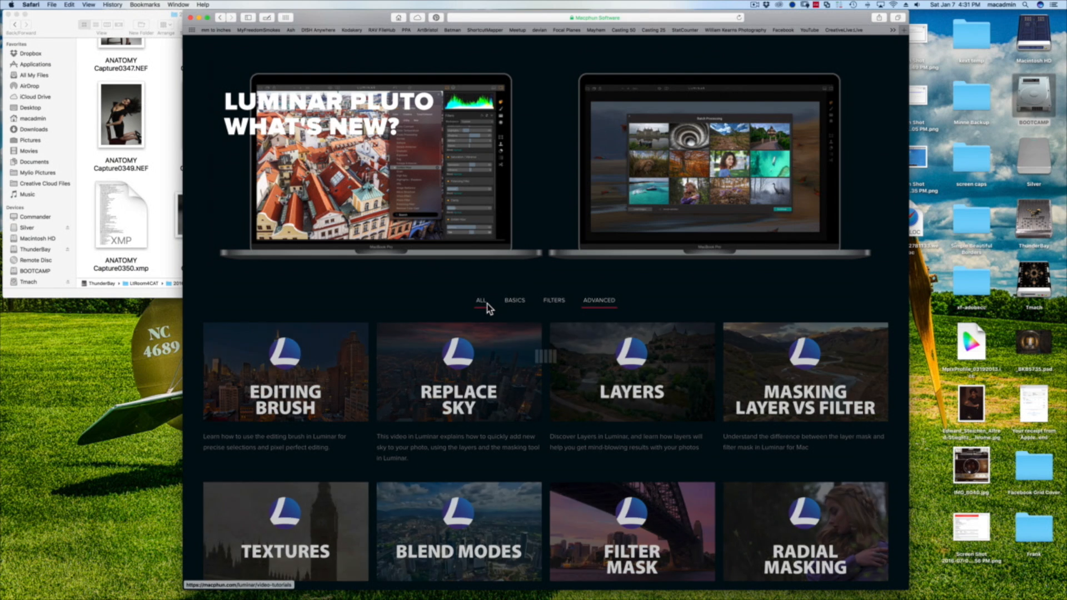
scroll(888, 302, down, 10)
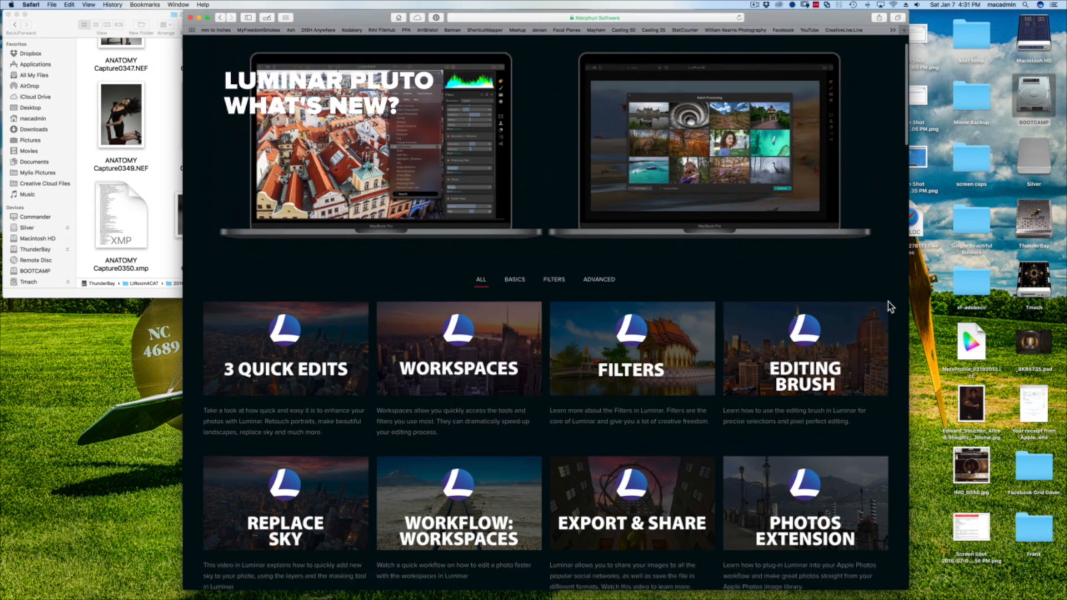
scroll(888, 302, down, 15)
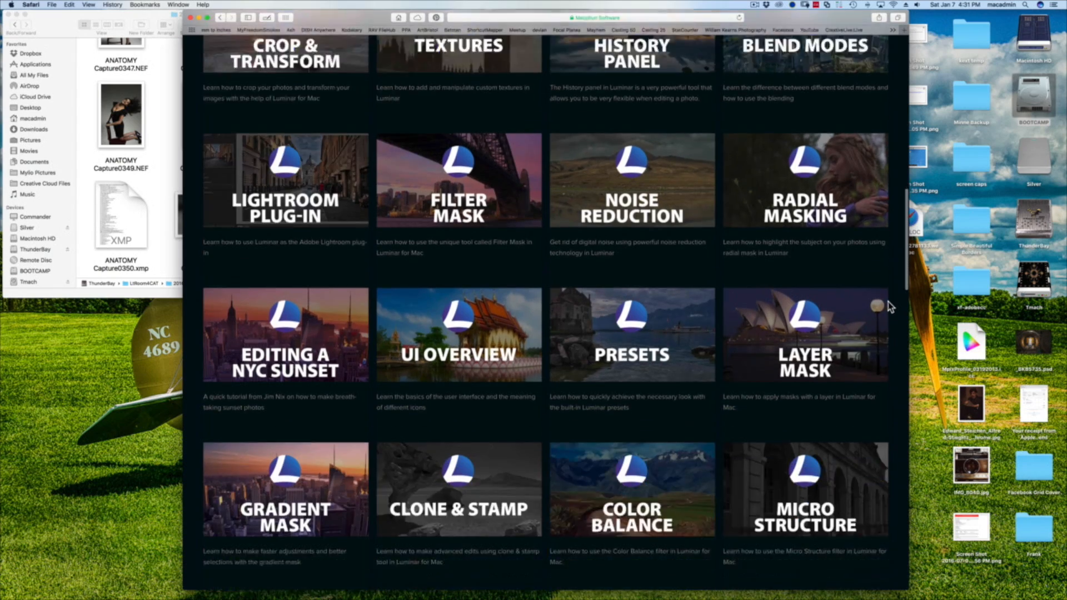
scroll(888, 301, down, 12)
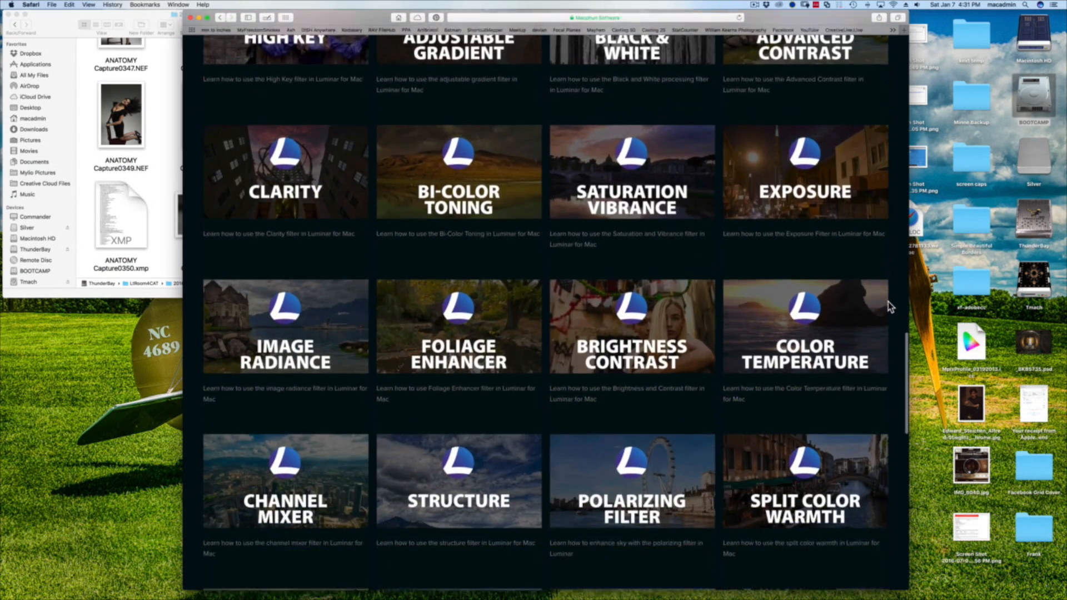
scroll(888, 301, down, 12)
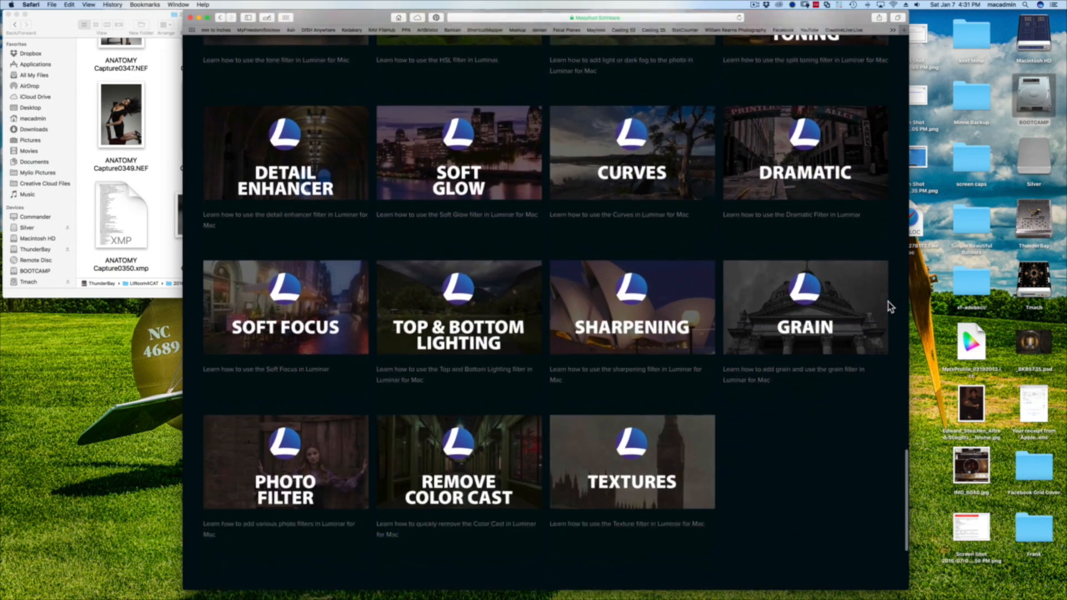
scroll(888, 302, up, 10)
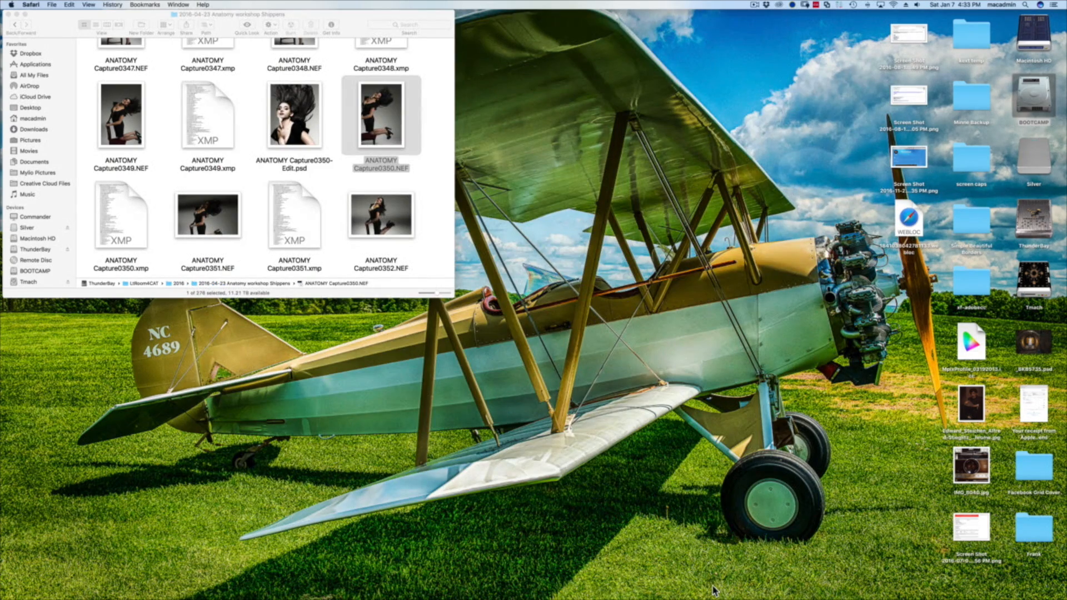
Step: Launch Luminar and switch back to the Finder window with the Anatomy workshop photos
mouse_move(766, 589)
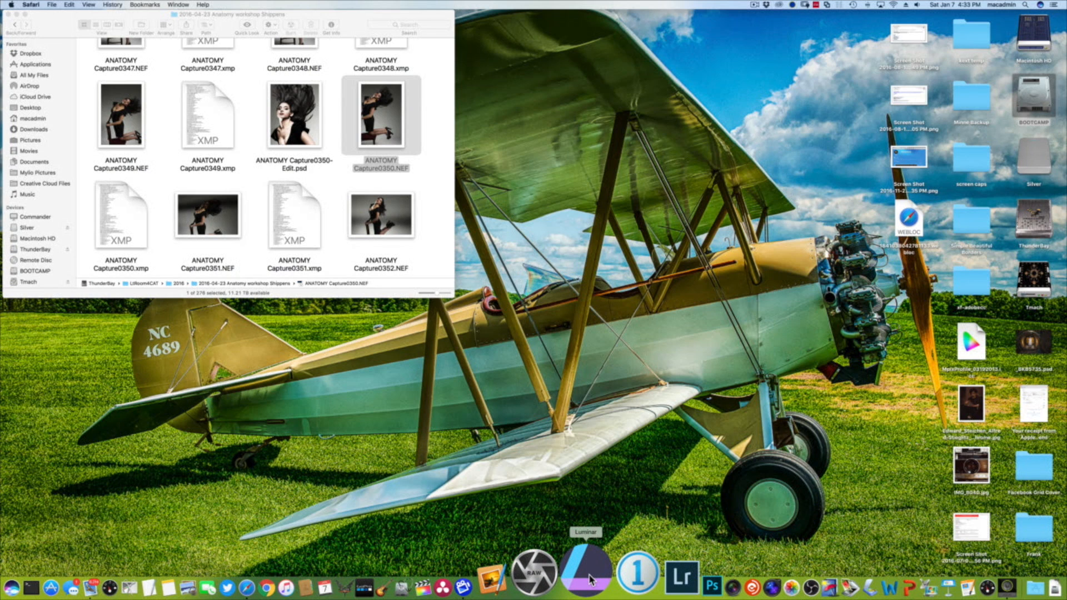
click(586, 572)
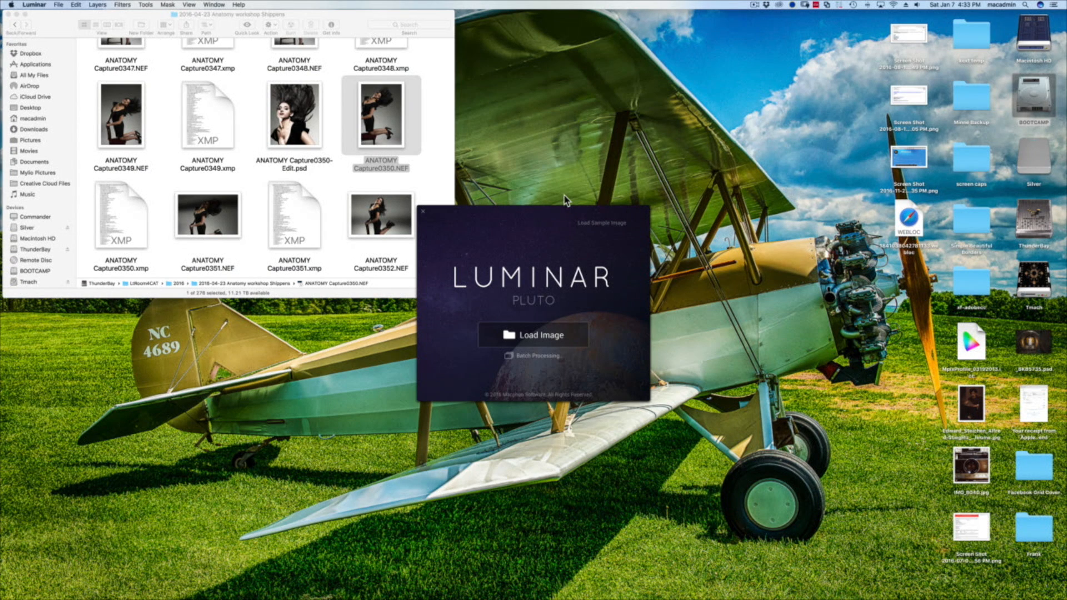
click(359, 18)
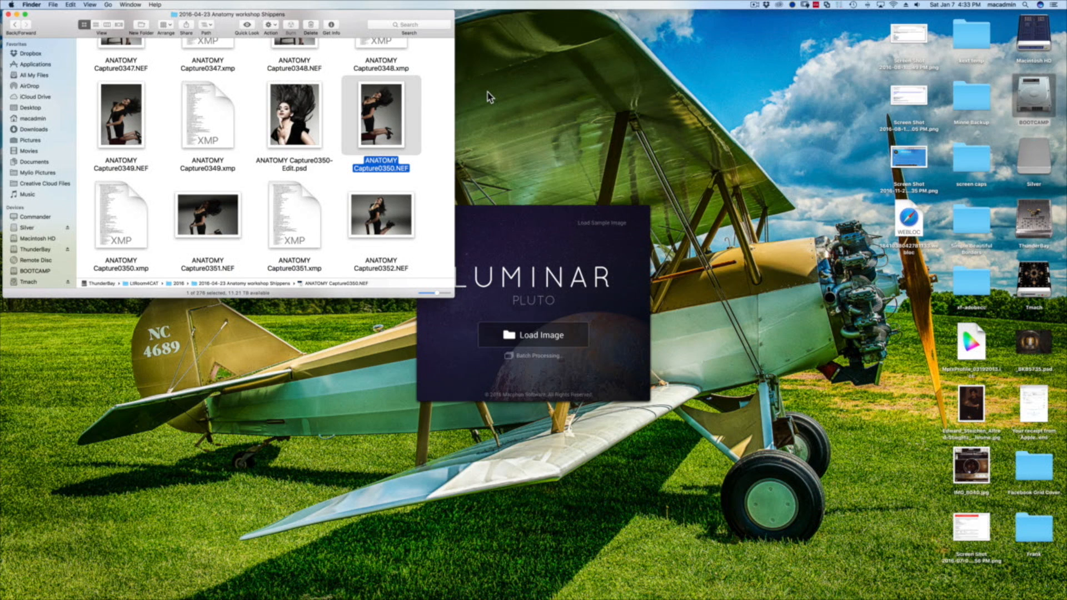
Step: Preview the edited ANATOMY Capture0350-Edit.psd and the raw ANATOMY Capture0350.NEF at large size, closing each preview
click(303, 127)
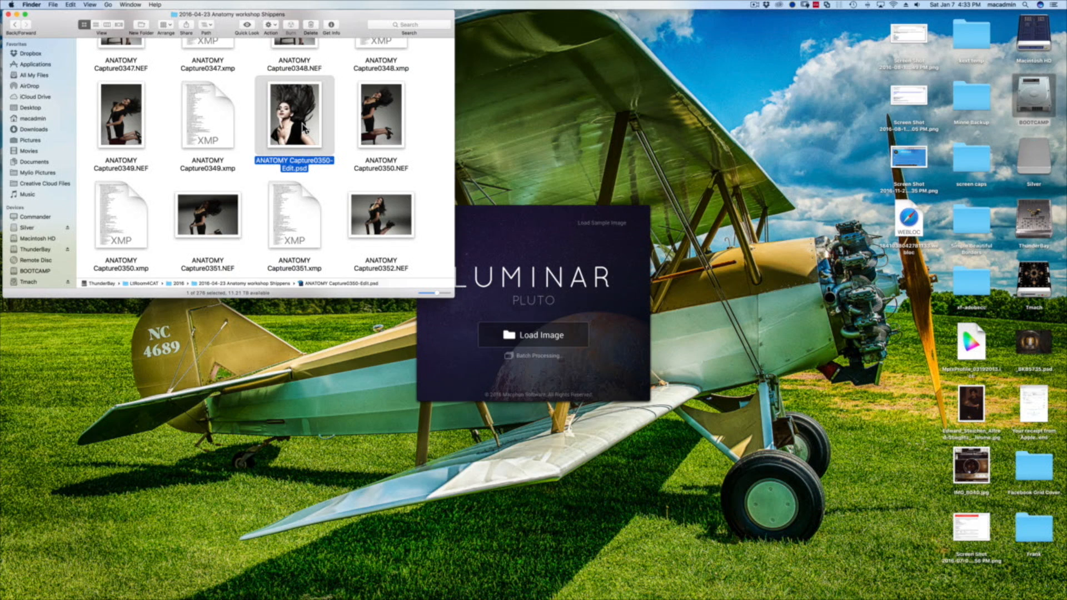
key(space)
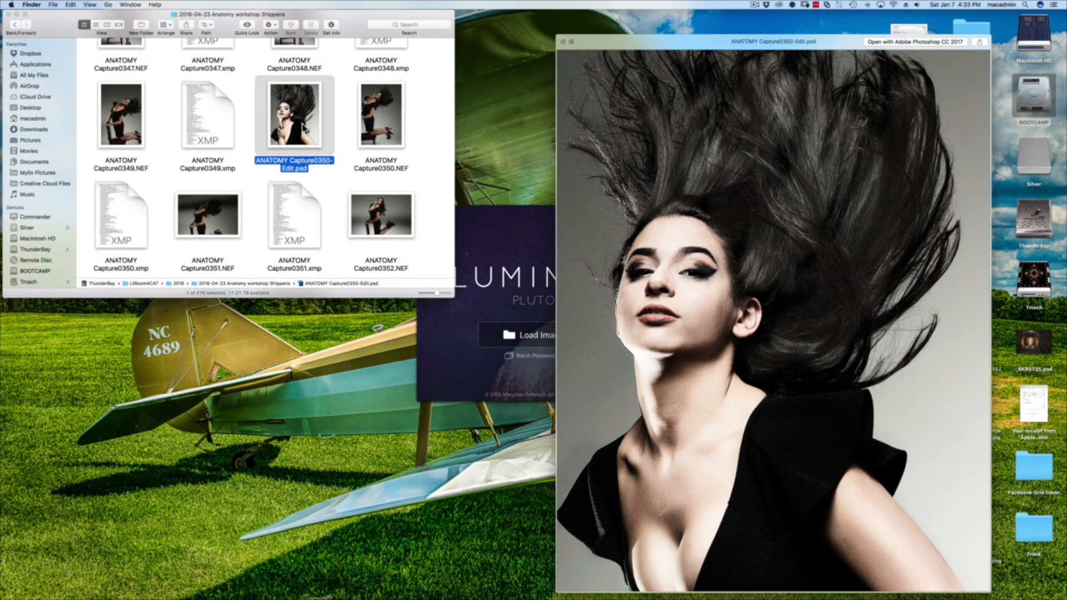
click(562, 43)
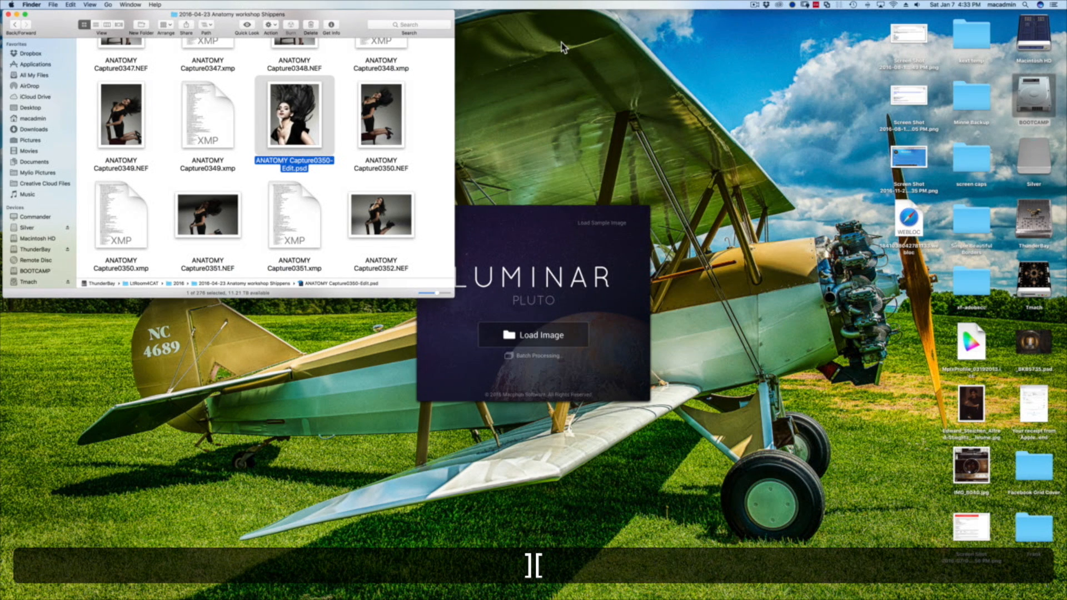
click(387, 116)
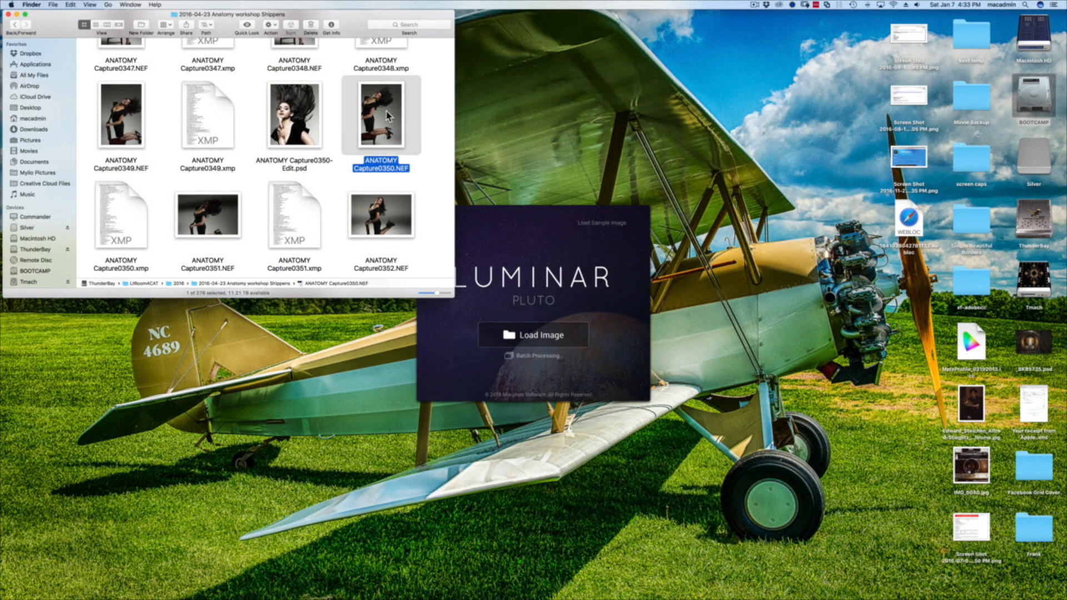
key(space)
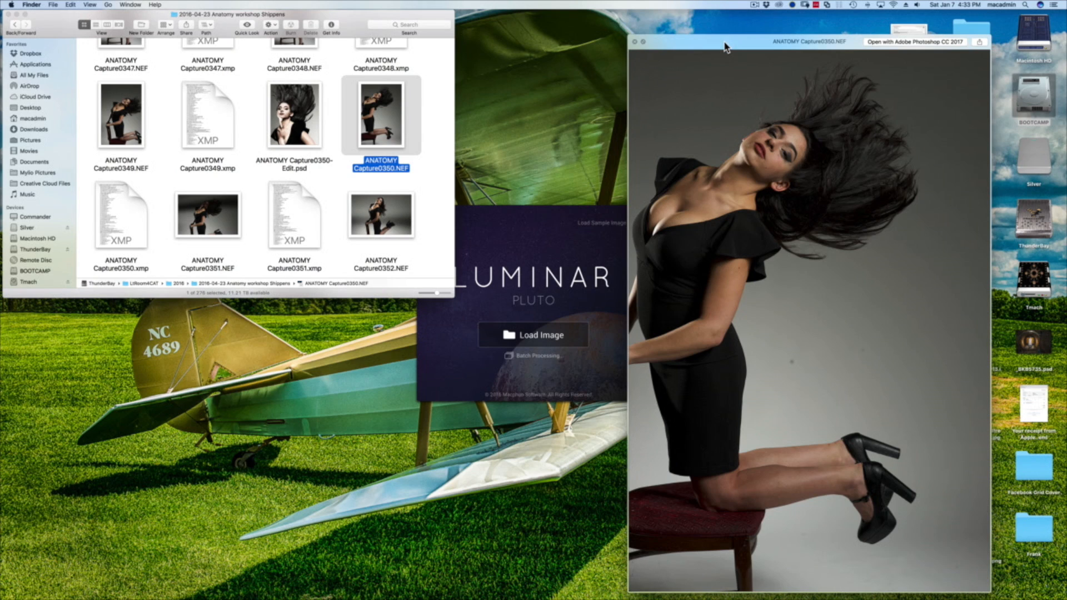
drag(725, 46, 721, 23)
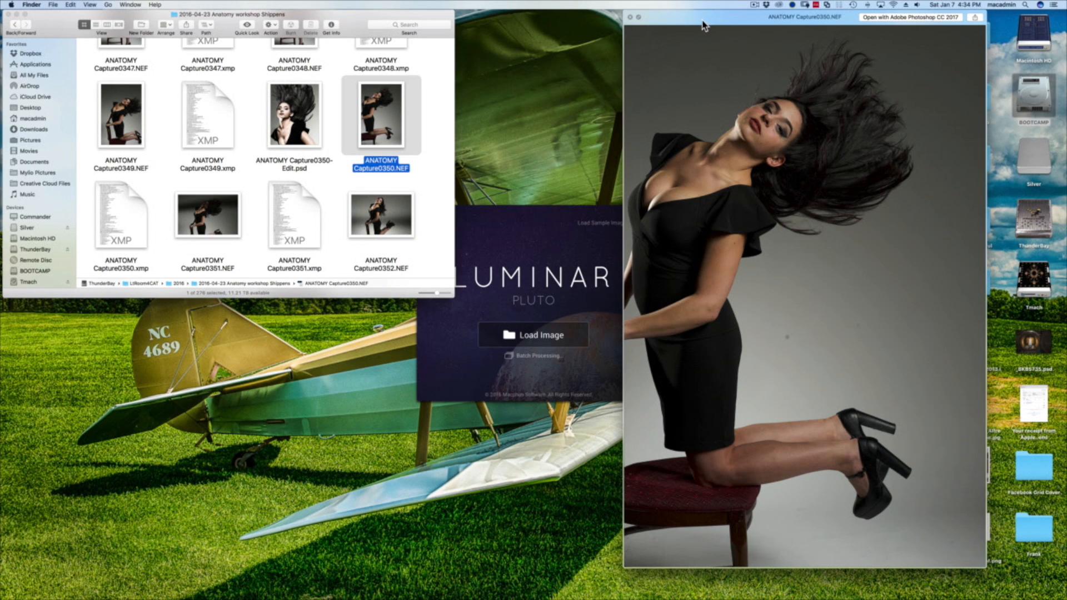
click(630, 17)
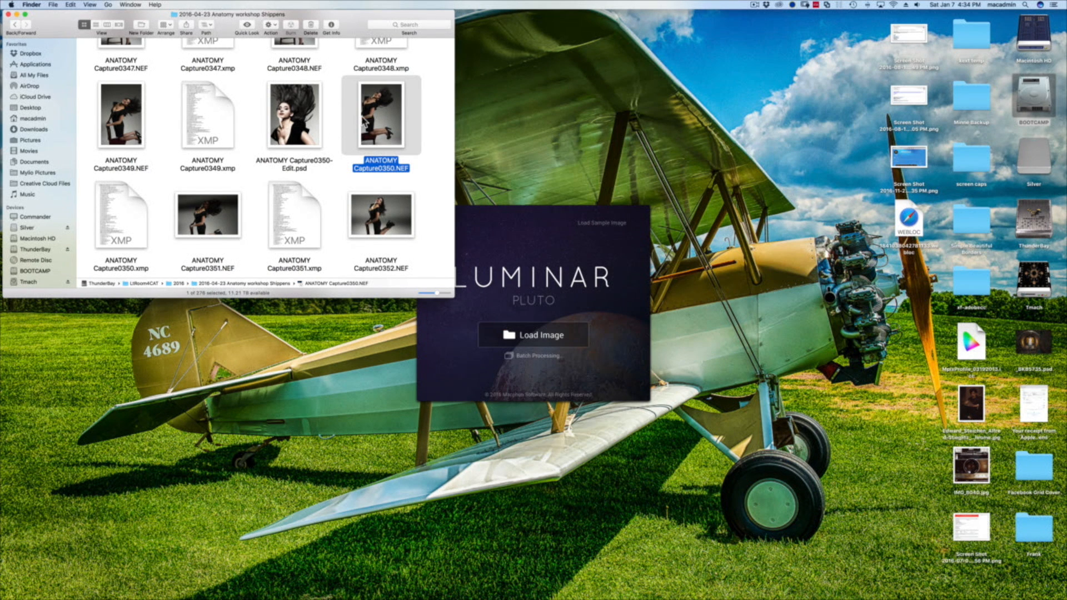
Step: Load ANATOMY Capture0350.NEF from Finder into Luminar and put the Finder window away
drag(378, 112, 553, 325)
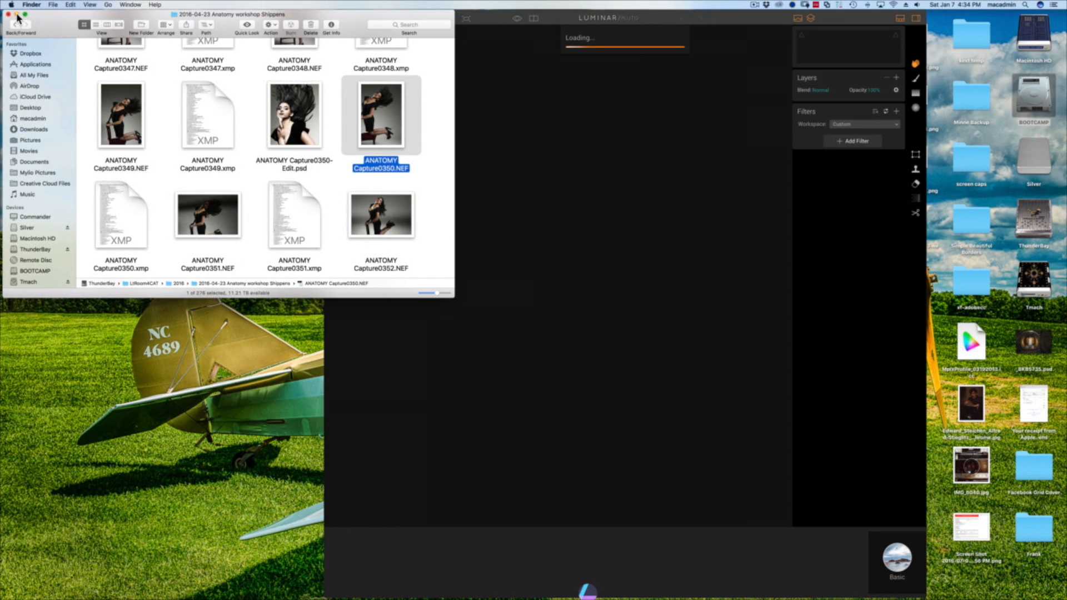
click(16, 13)
Step: Reposition the Luminar window and widen it to cover nearly the whole display
drag(767, 18, 596, 6)
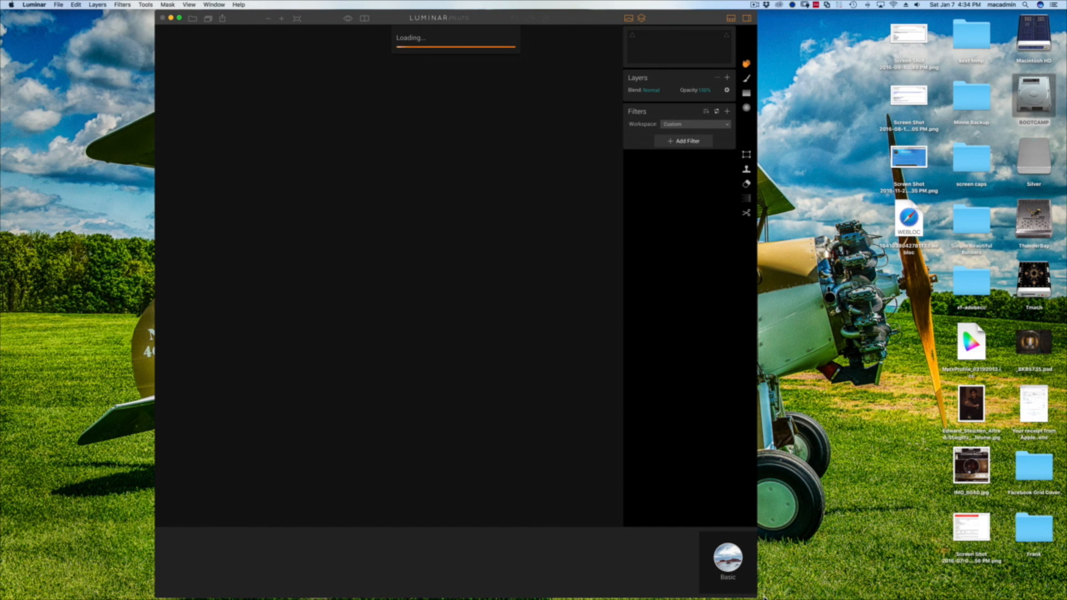
drag(764, 596, 1051, 597)
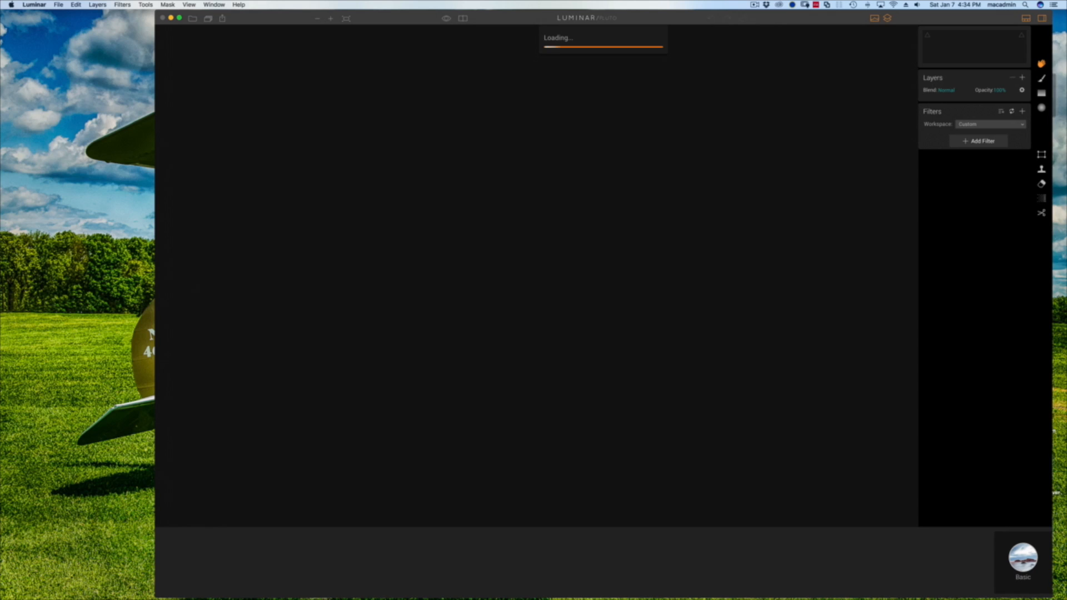
drag(843, 16, 748, 11)
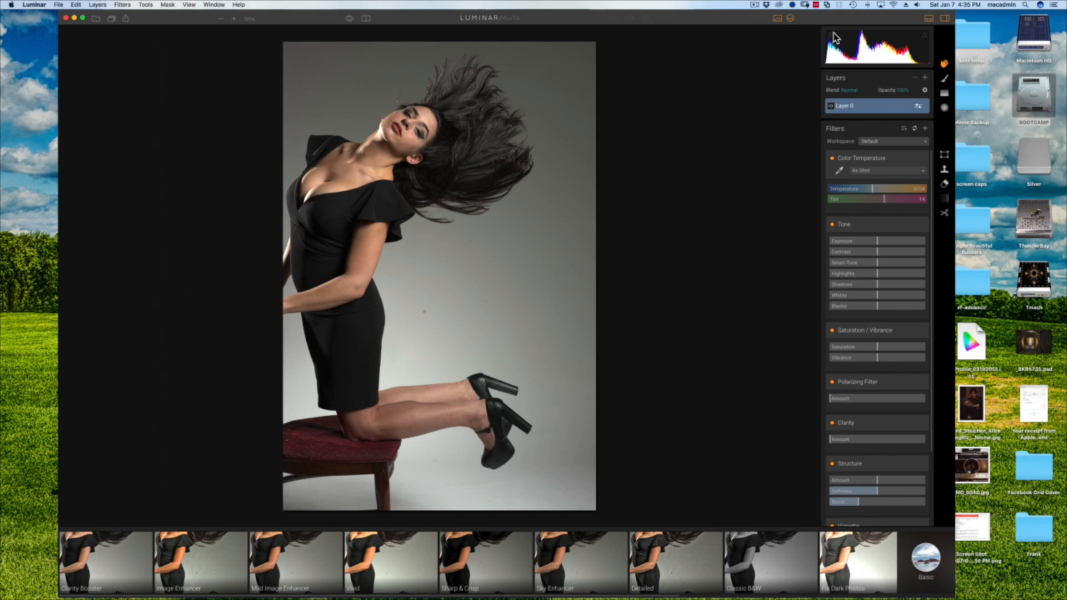
drag(658, 19, 668, 15)
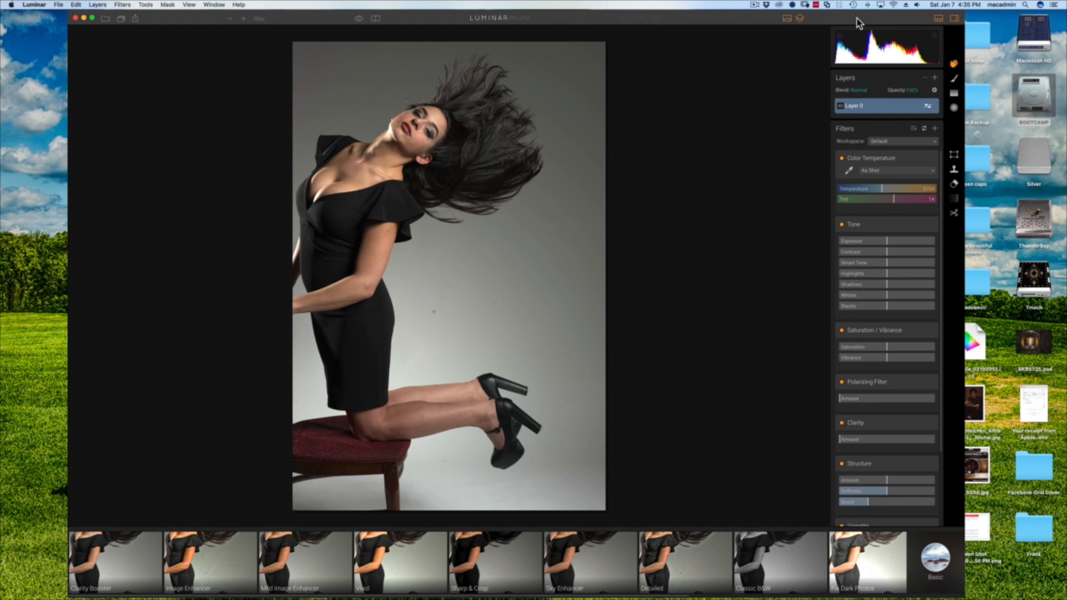
drag(856, 20, 745, 5)
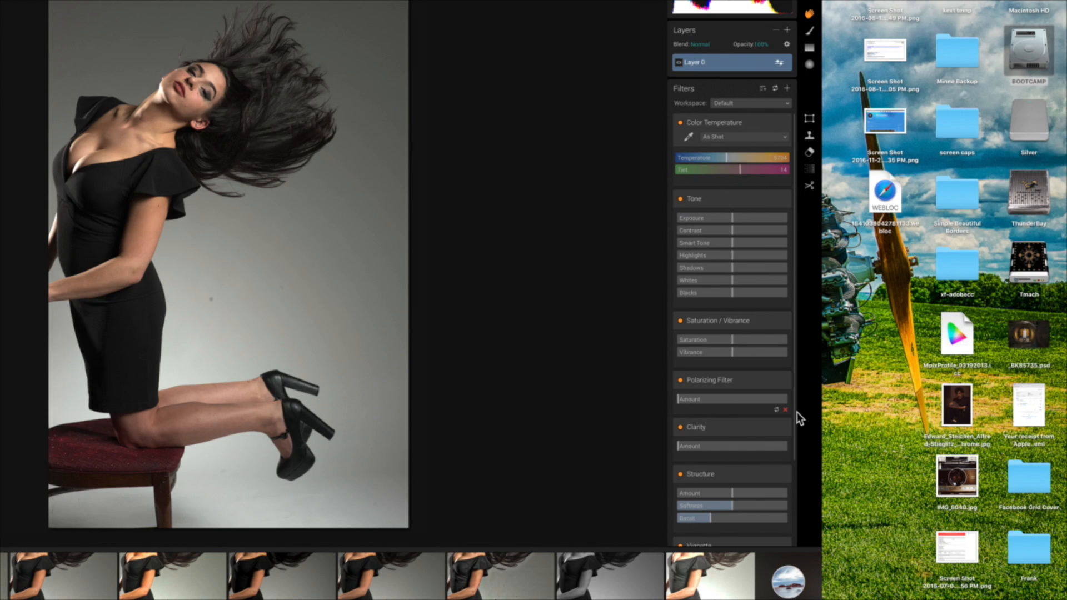
drag(797, 412, 819, 266)
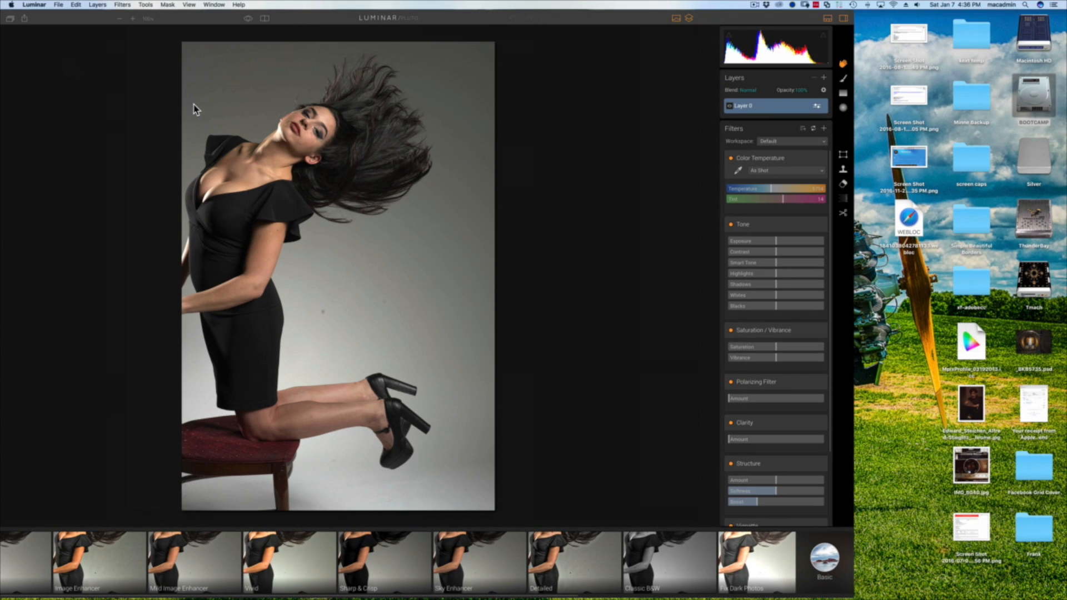
drag(439, 22, 487, 5)
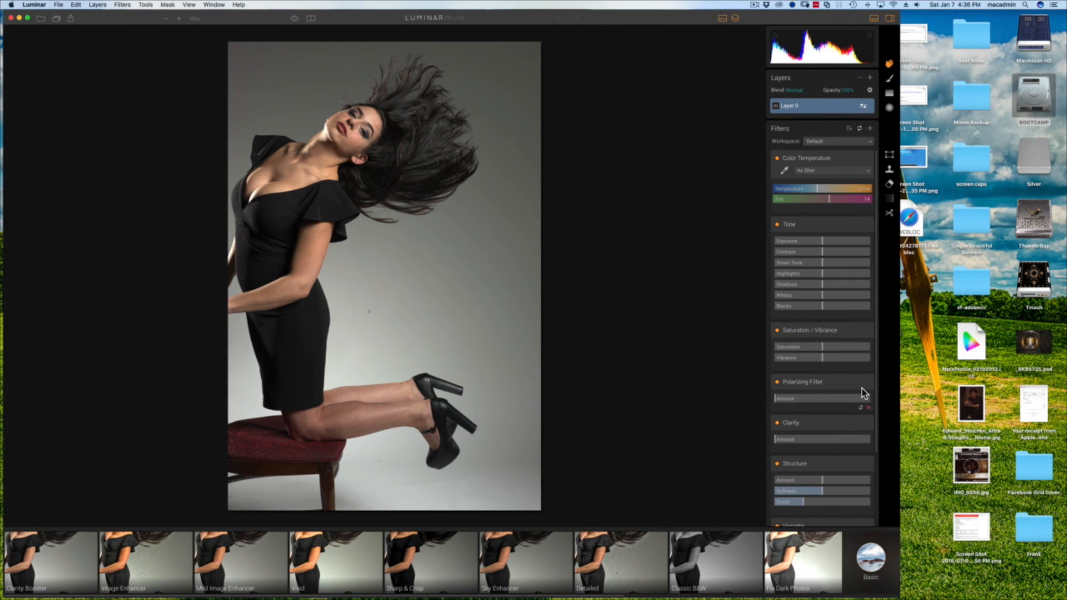
drag(896, 595, 1046, 596)
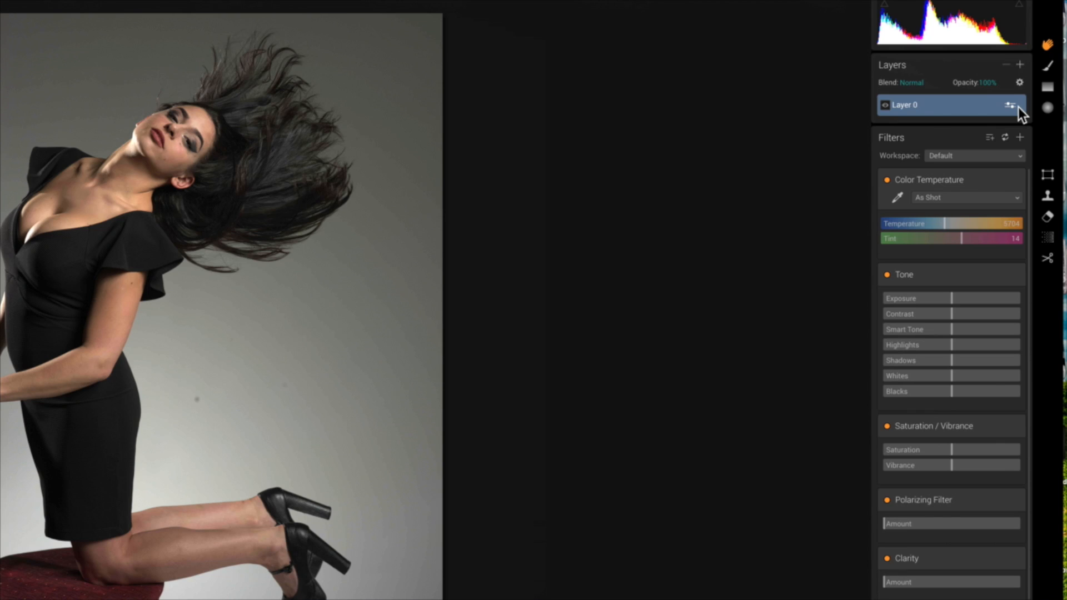
Step: Set the filter workspace to Clear and add an Exposure filter to Layer 0
click(1022, 154)
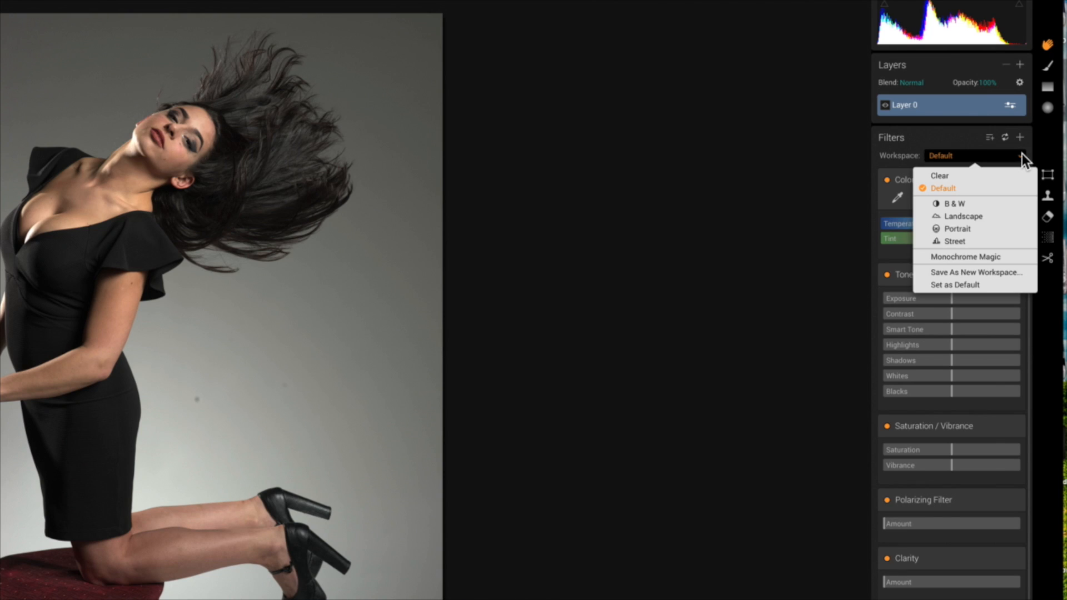
click(978, 175)
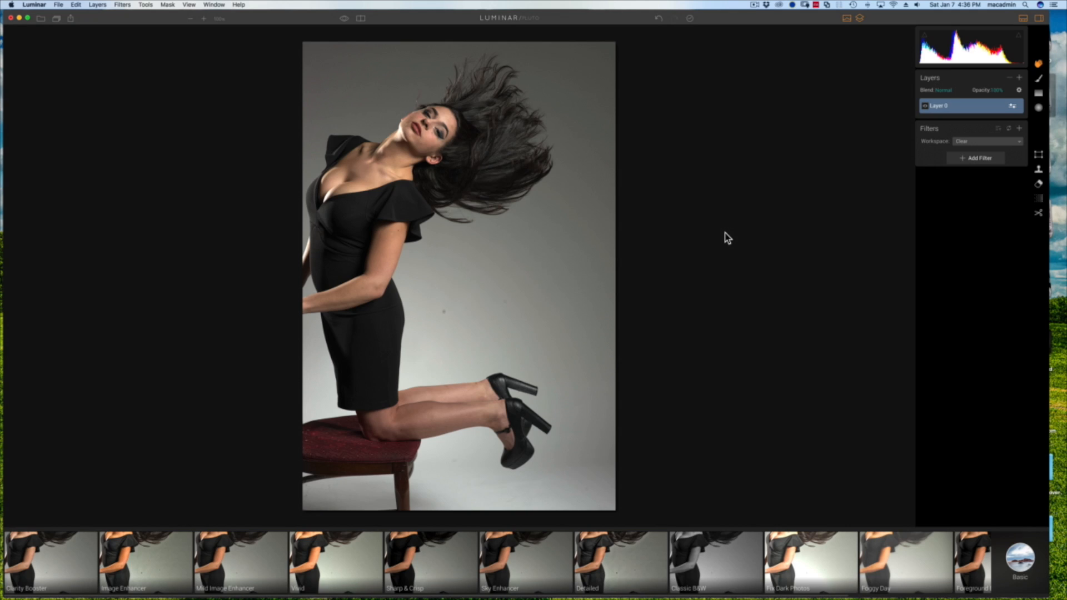
click(981, 160)
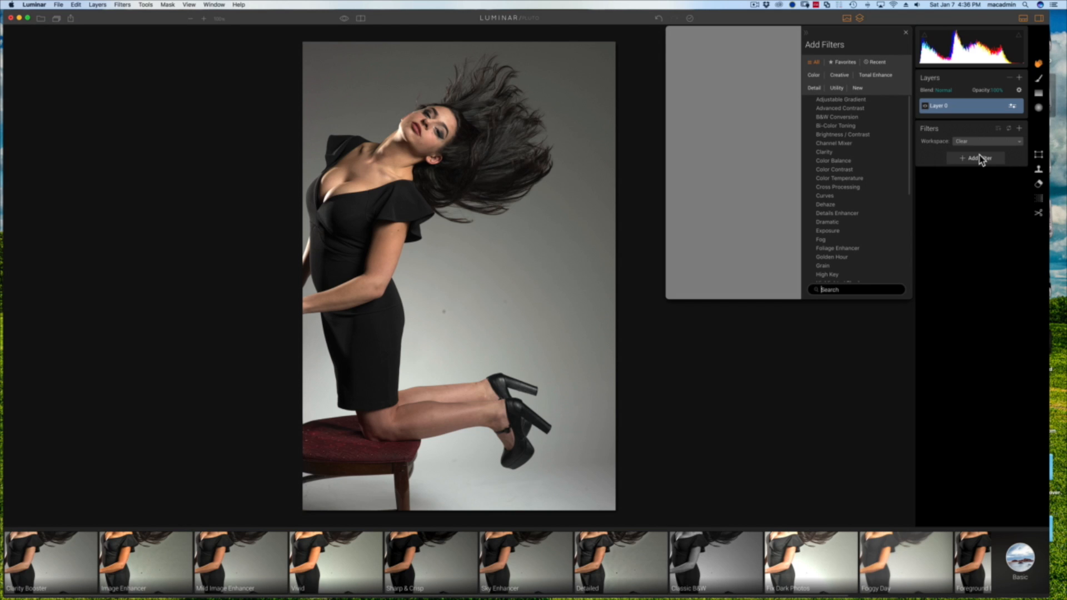
mouse_move(893, 114)
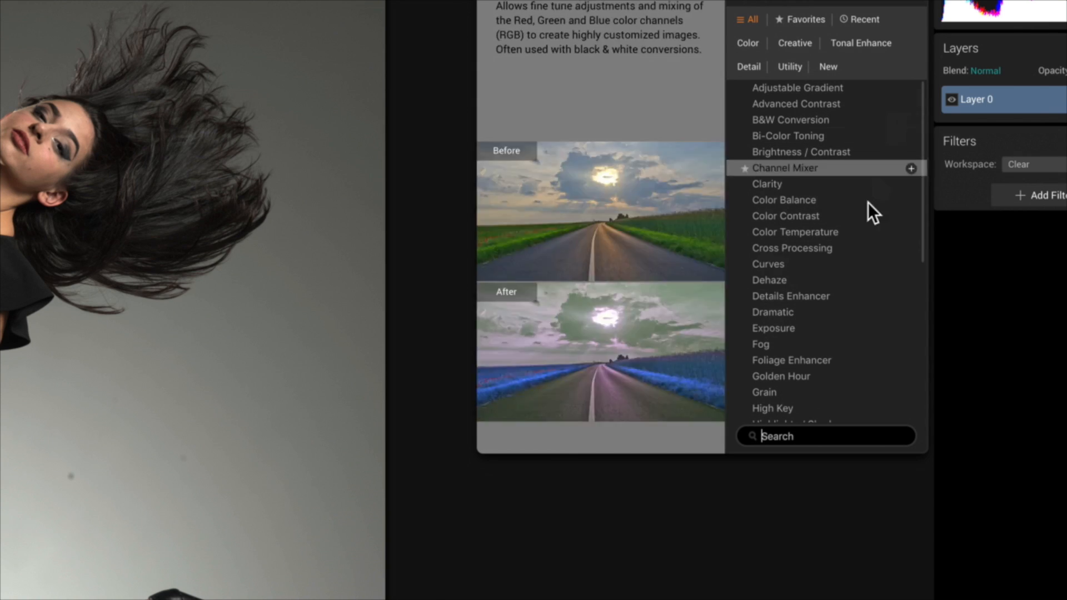
click(849, 326)
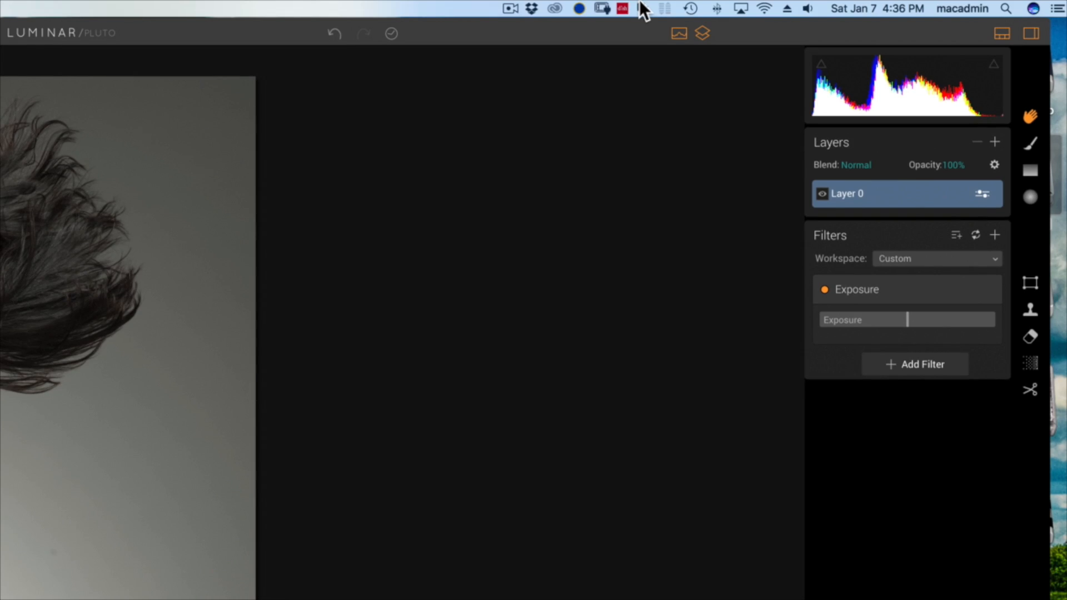
Step: Add a Highlights / Shadows filter to Layer 0 below the Exposure filter
click(902, 358)
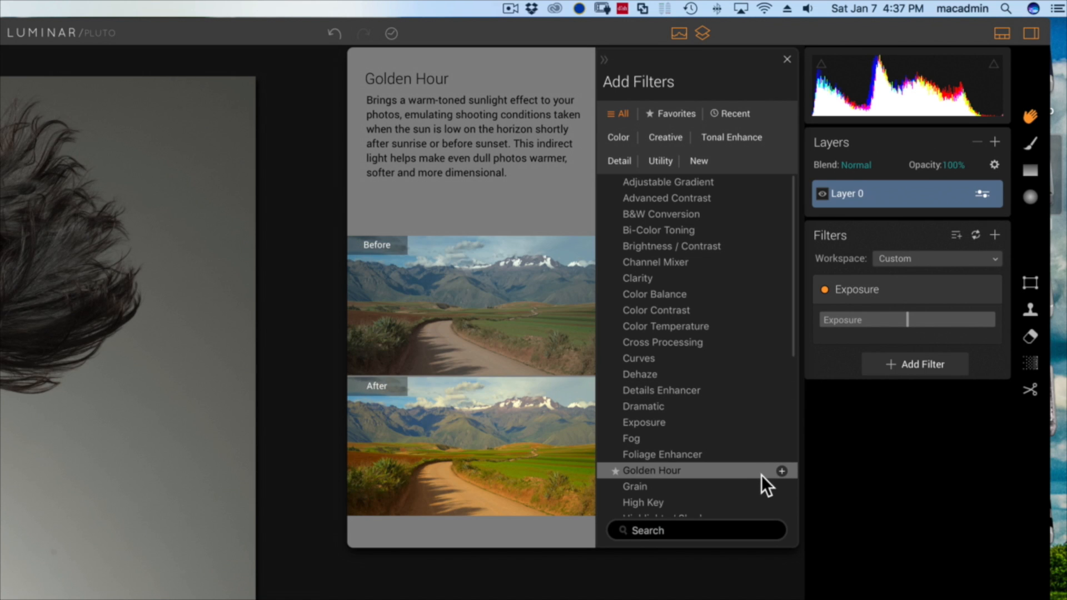
scroll(761, 471, down, 5)
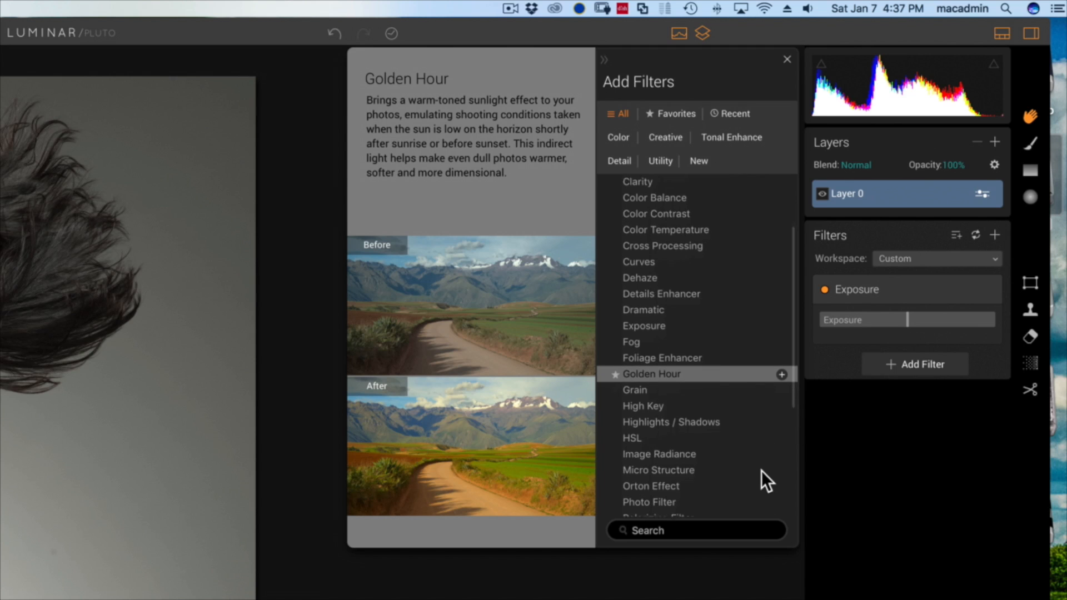
scroll(762, 471, down, 4)
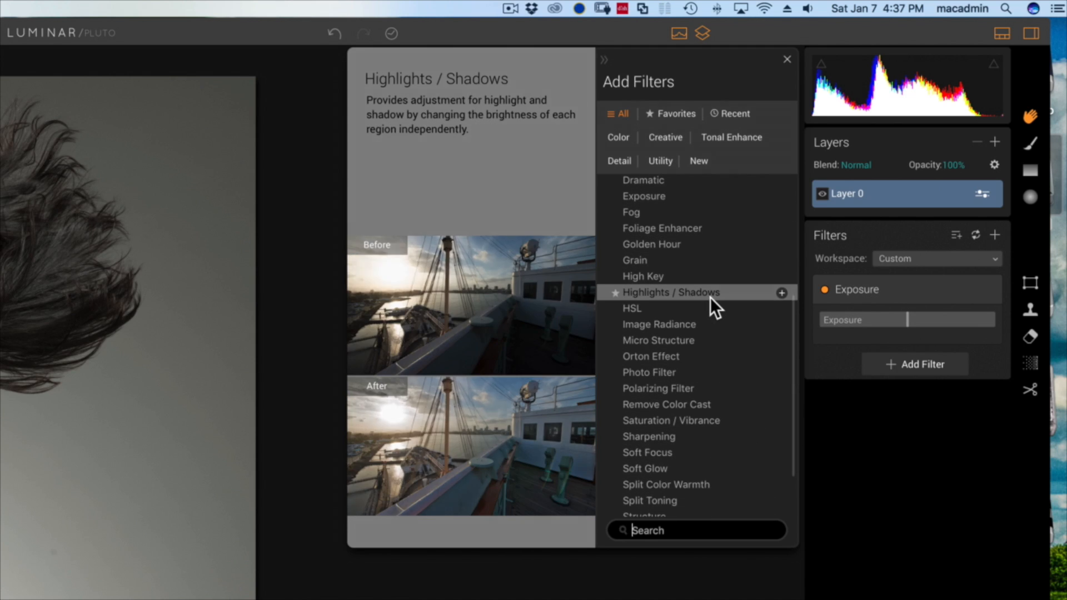
click(710, 298)
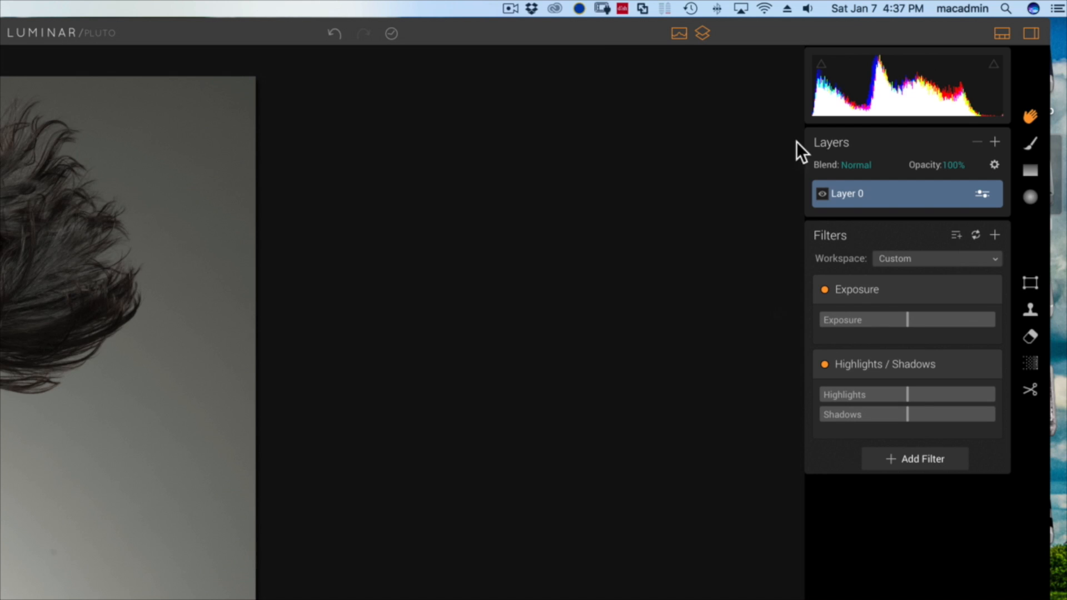
Step: Add a Soft Focus filter to Layer 0
click(921, 458)
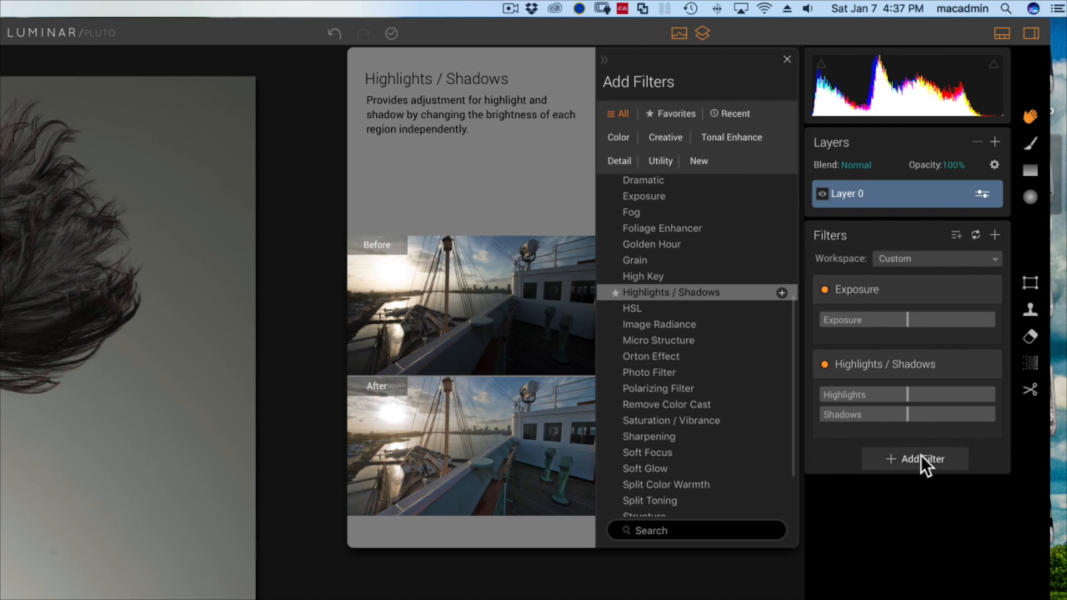
scroll(779, 391, down, 3)
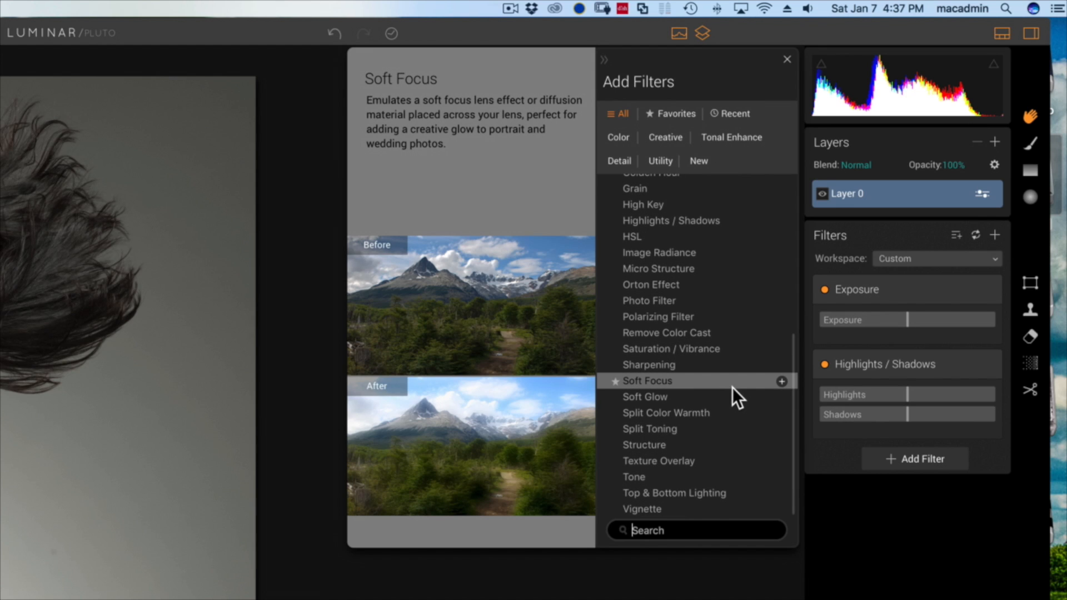
click(732, 387)
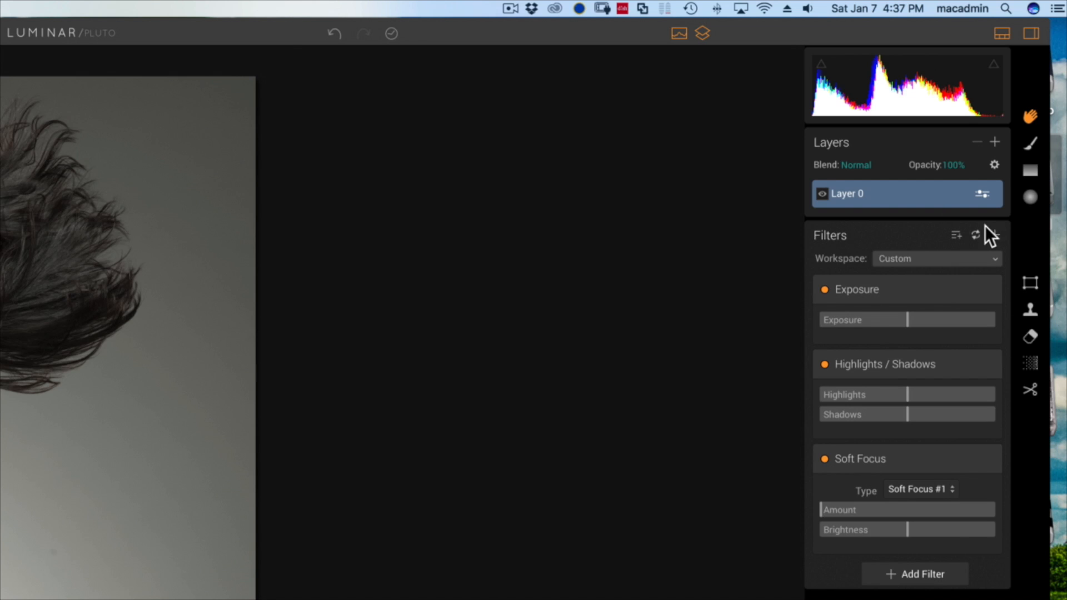
Step: Add Texture Overlay and Saturation / Vibrance filters to Layer 0
click(938, 572)
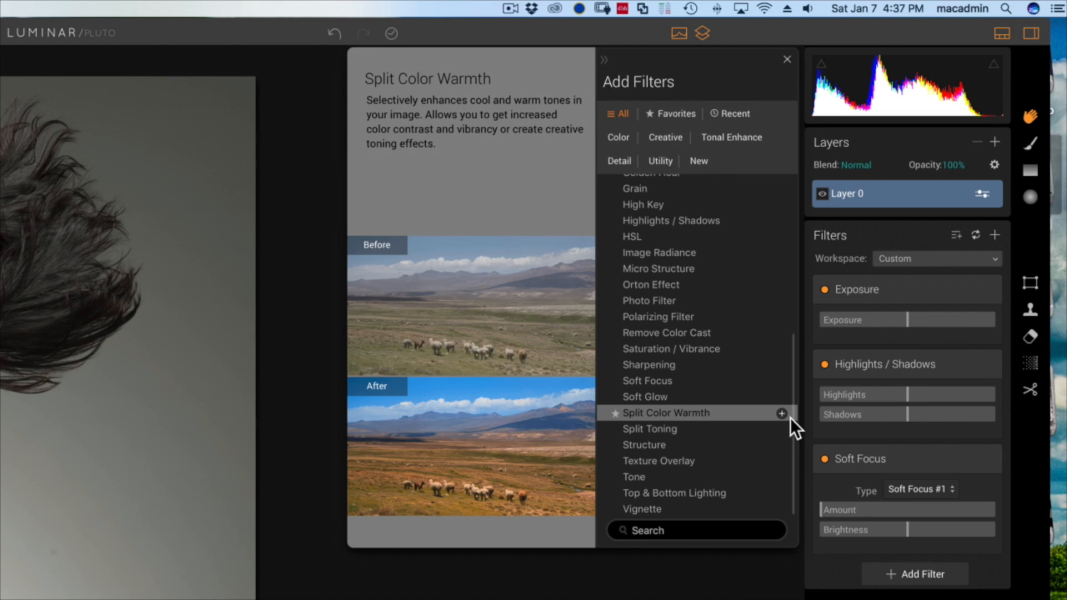
click(764, 454)
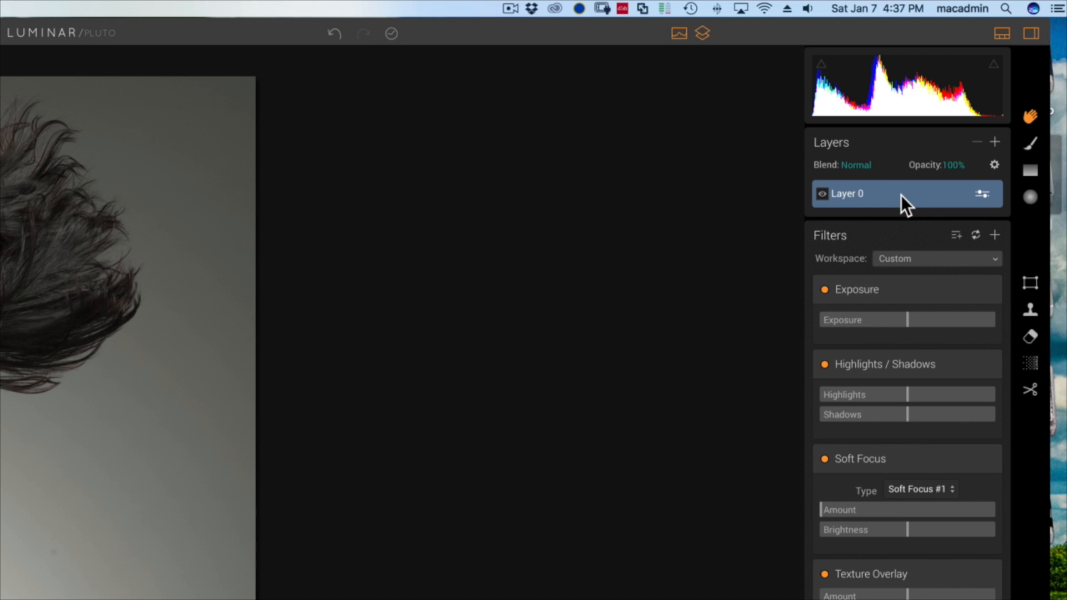
click(995, 235)
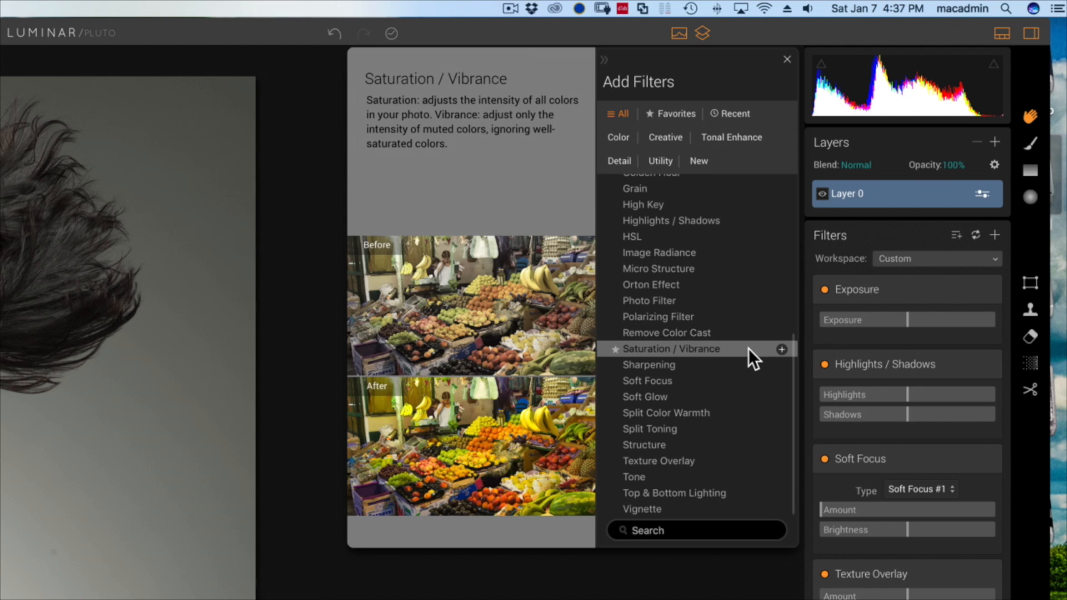
click(748, 348)
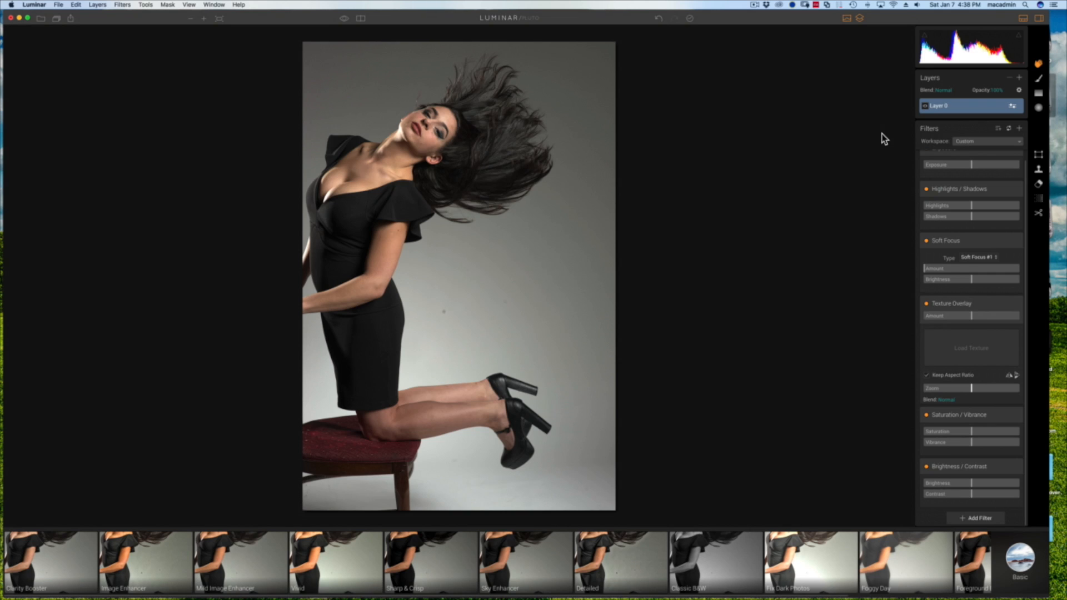
Step: Check the model's face, hair and the backdrop close up and start the Crop tool on the portrait
key(super+equal)
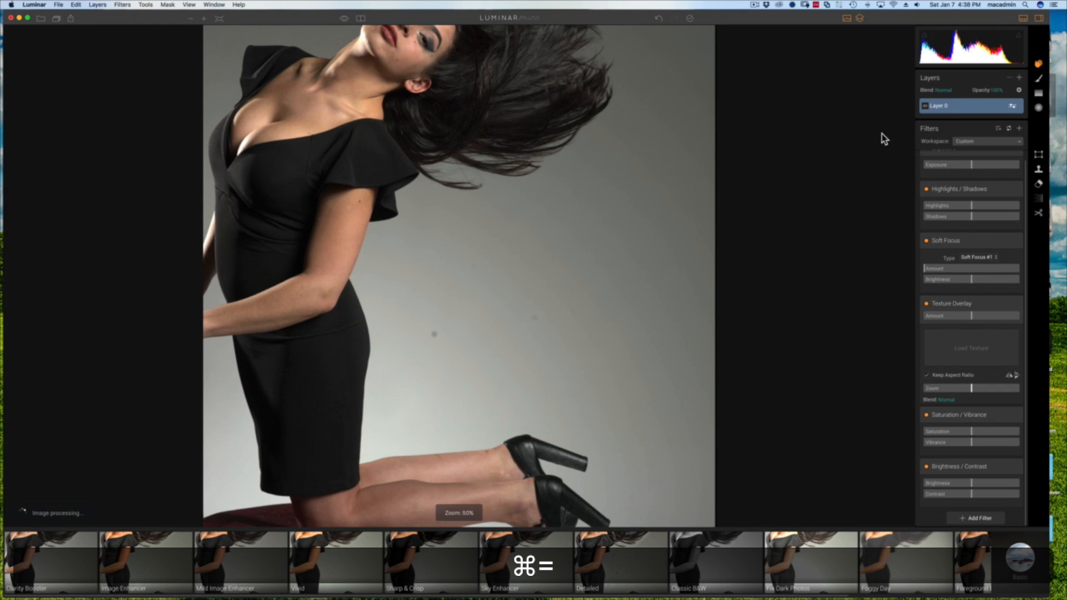
key(super+equal)
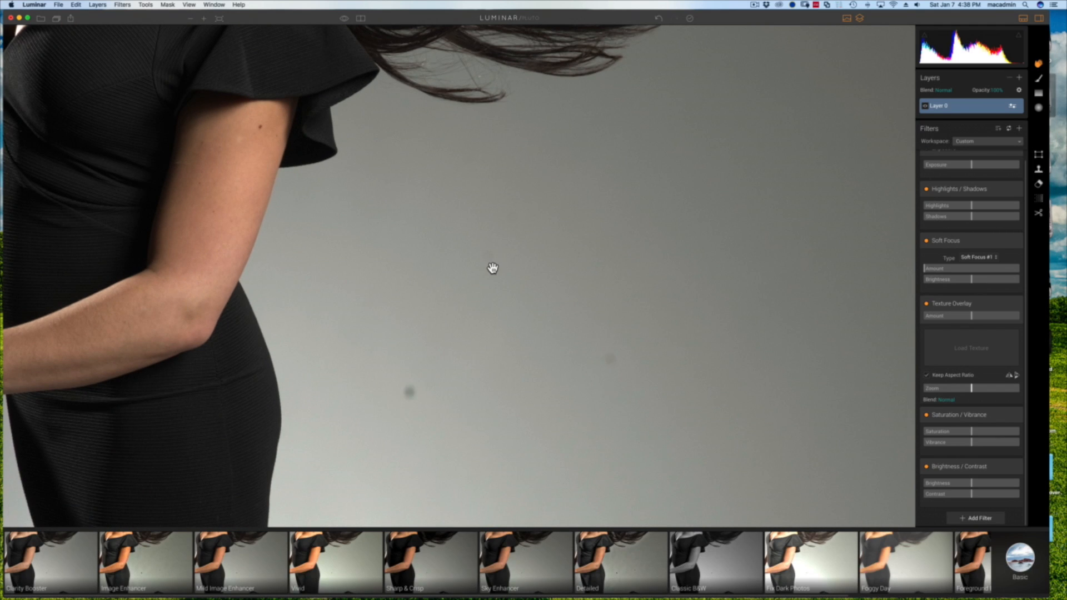
drag(474, 252, 593, 445)
drag(441, 268, 522, 416)
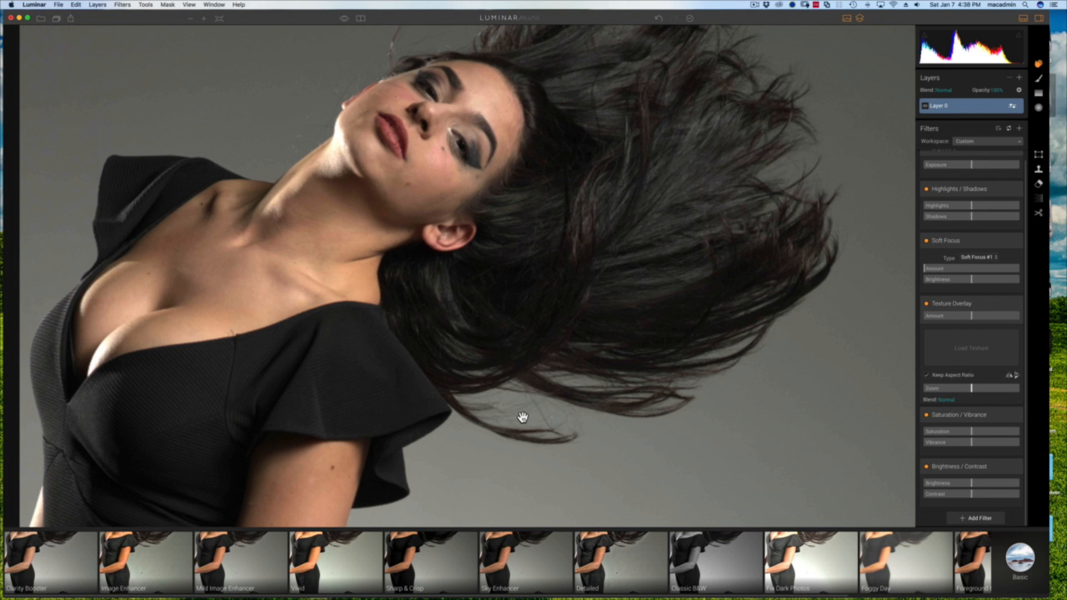
key(super+minus)
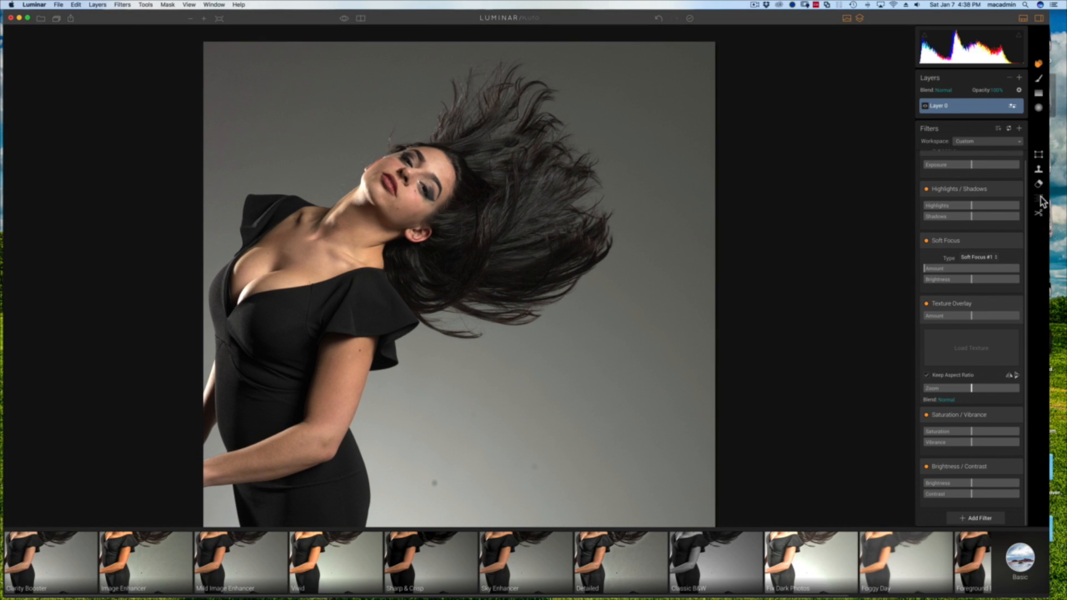
click(1039, 214)
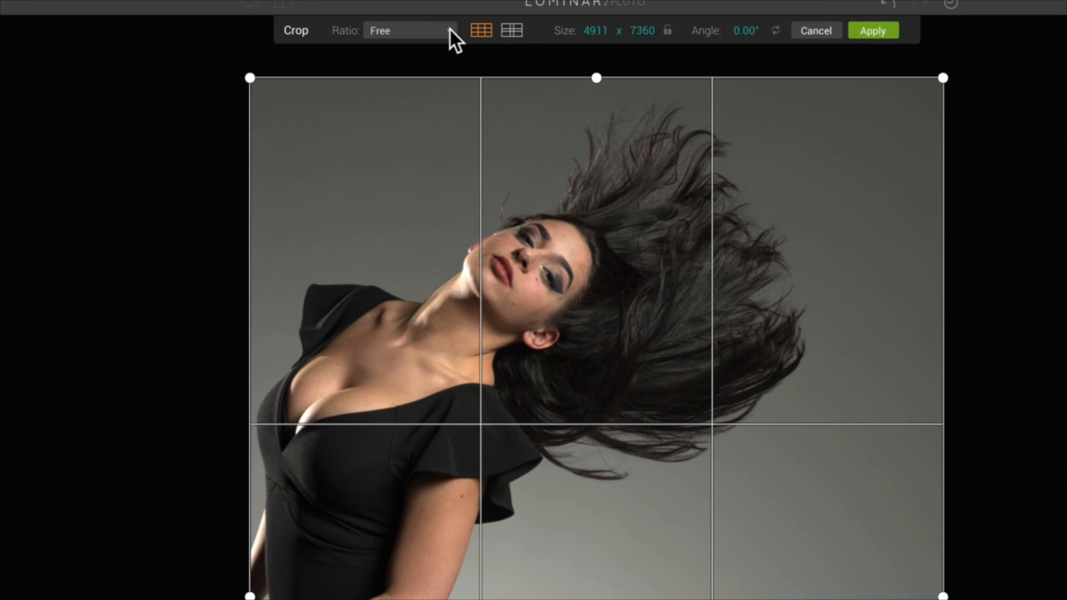
Step: Try the 4:5 and Transposed crop ratios, framing the model's head and upper body
click(451, 30)
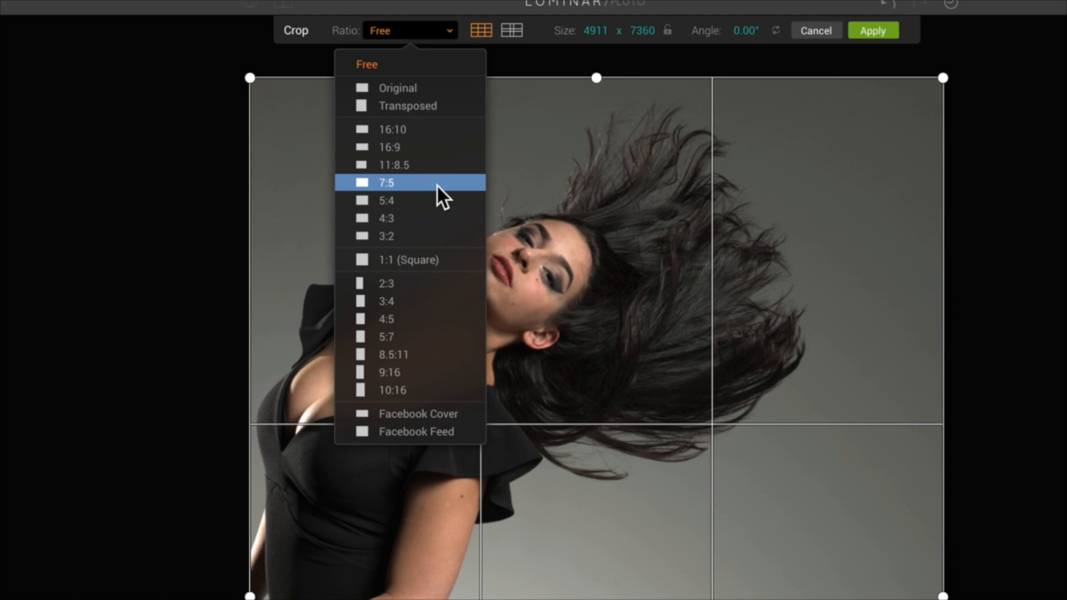
click(431, 319)
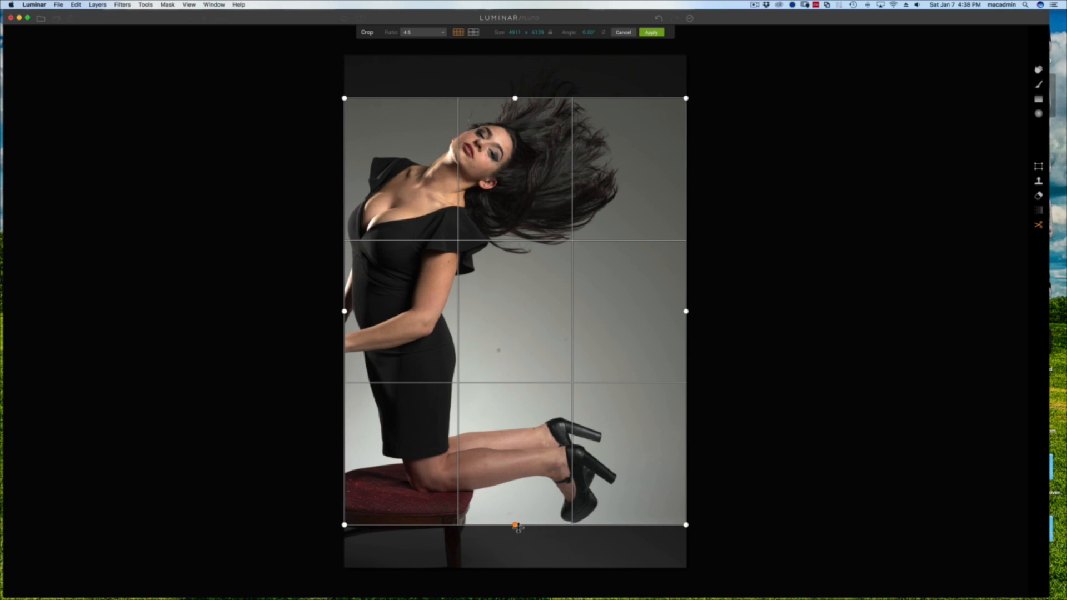
drag(516, 525, 530, 444)
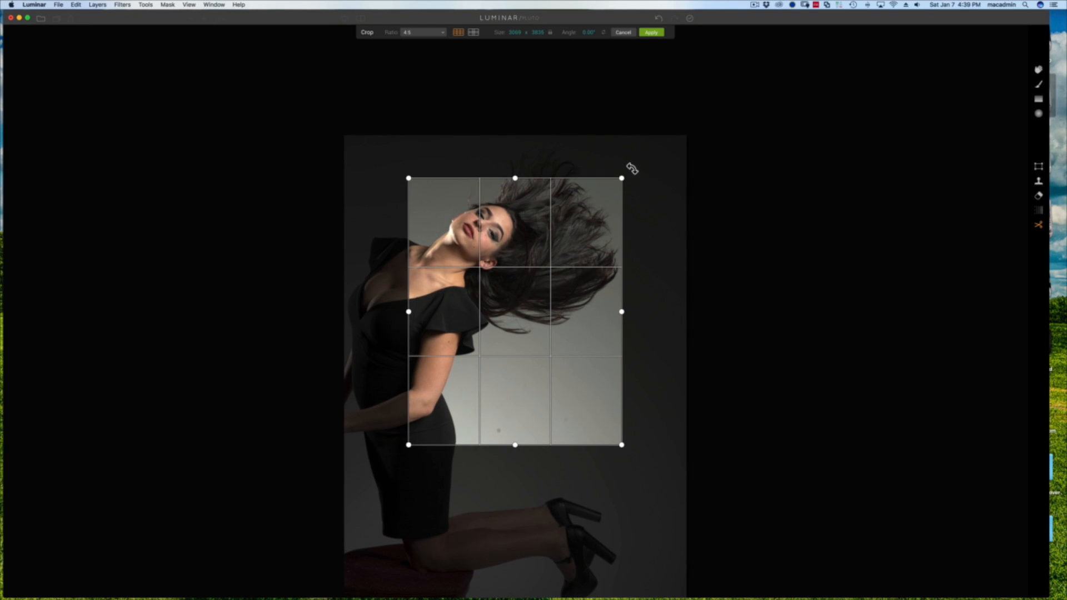
click(443, 32)
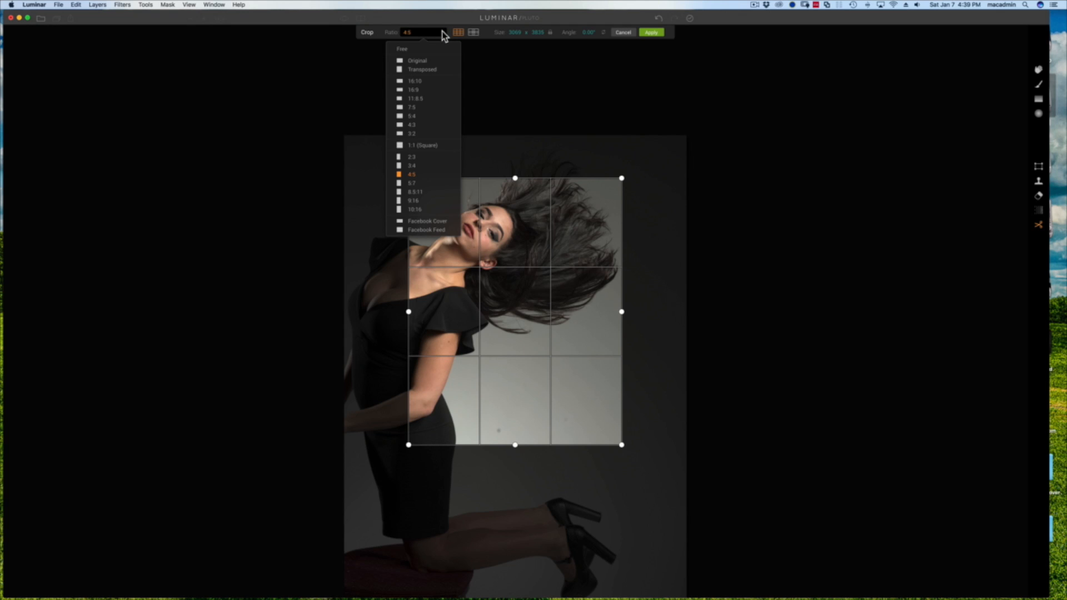
click(441, 68)
drag(502, 337, 500, 483)
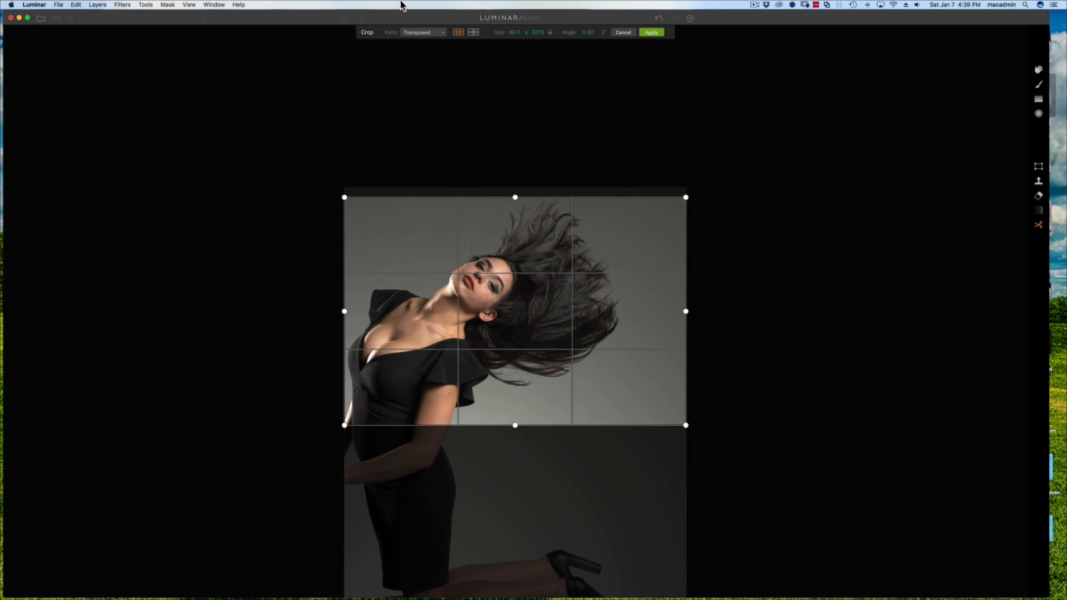
click(425, 33)
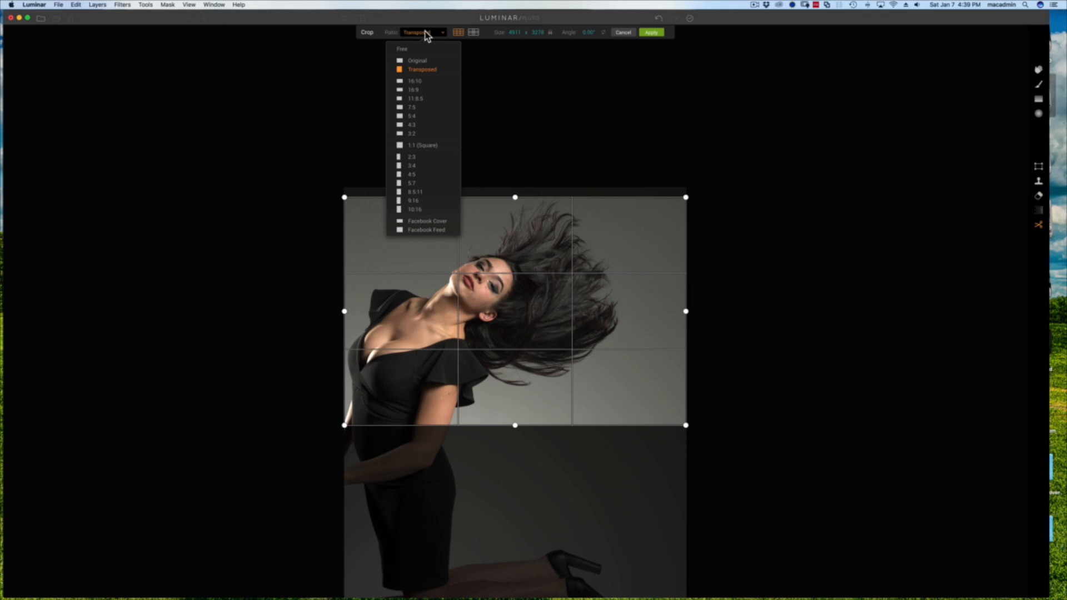
click(432, 71)
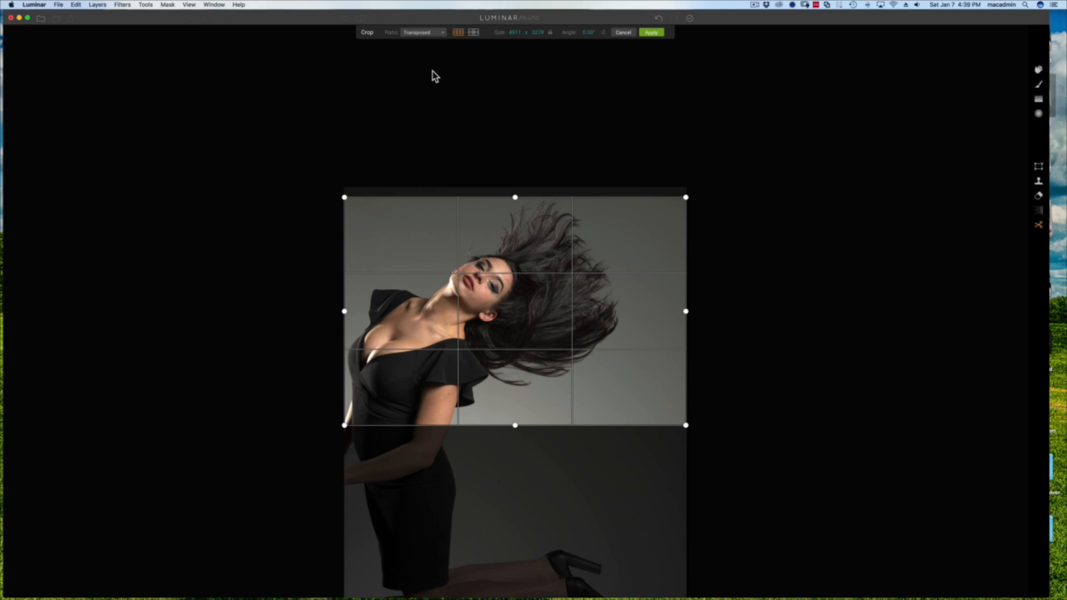
click(439, 35)
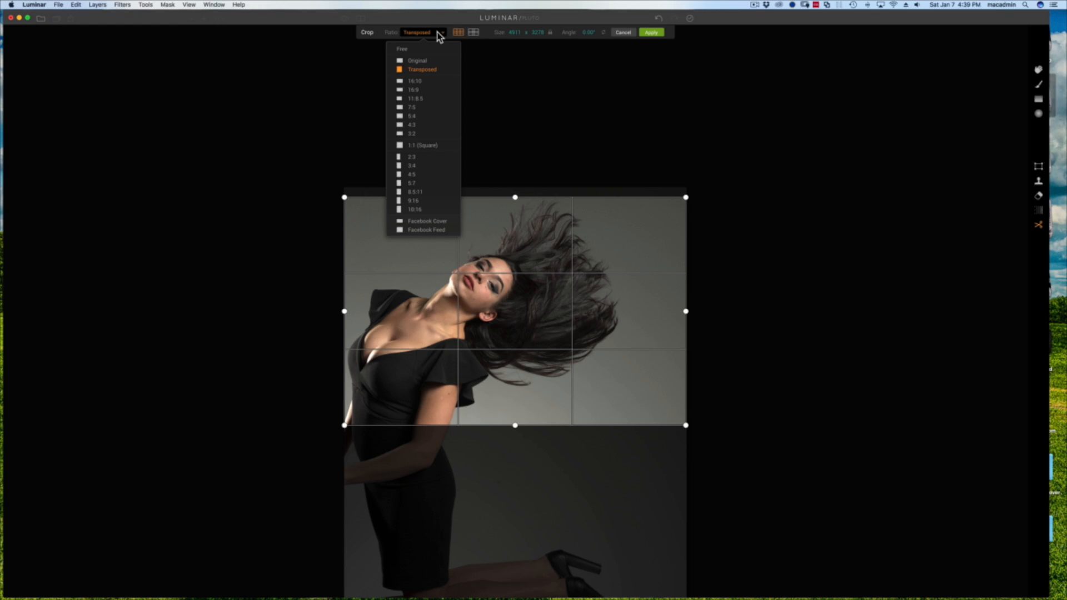
click(445, 174)
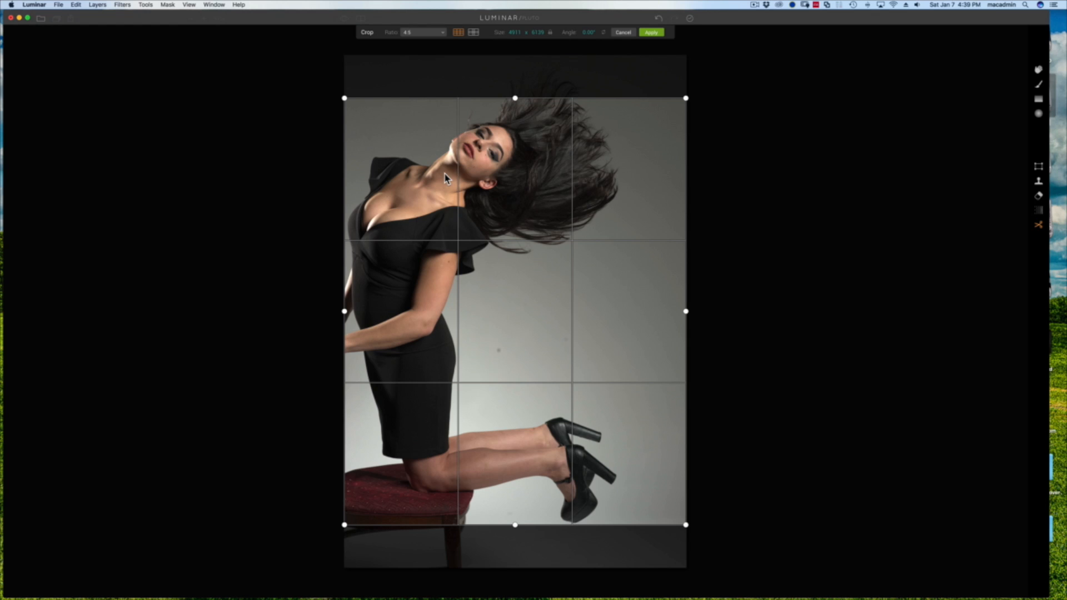
Step: Crop the portrait to a 5:4 ratio at about 4329 x 3463, framing the model's upper body and flying hair
click(440, 32)
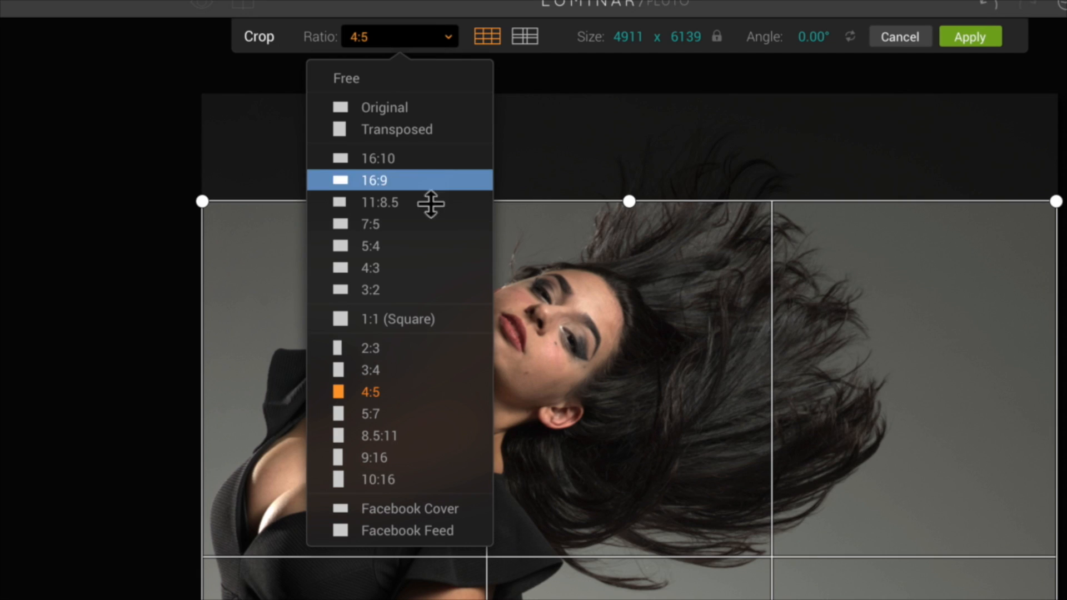
click(431, 246)
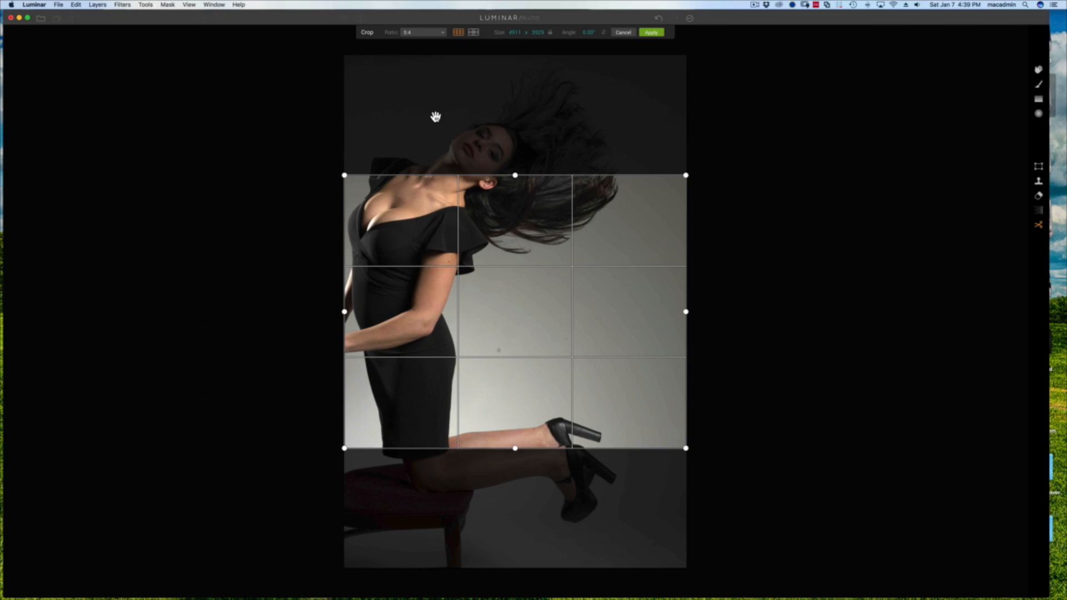
drag(505, 276, 507, 243)
drag(508, 230, 511, 391)
drag(685, 312, 642, 313)
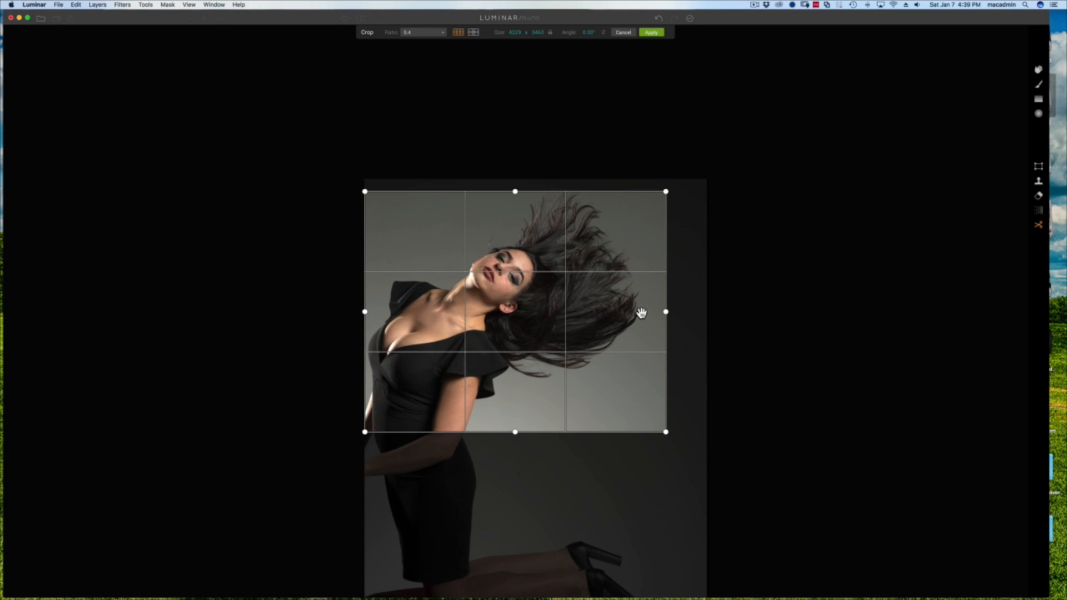
key(Return)
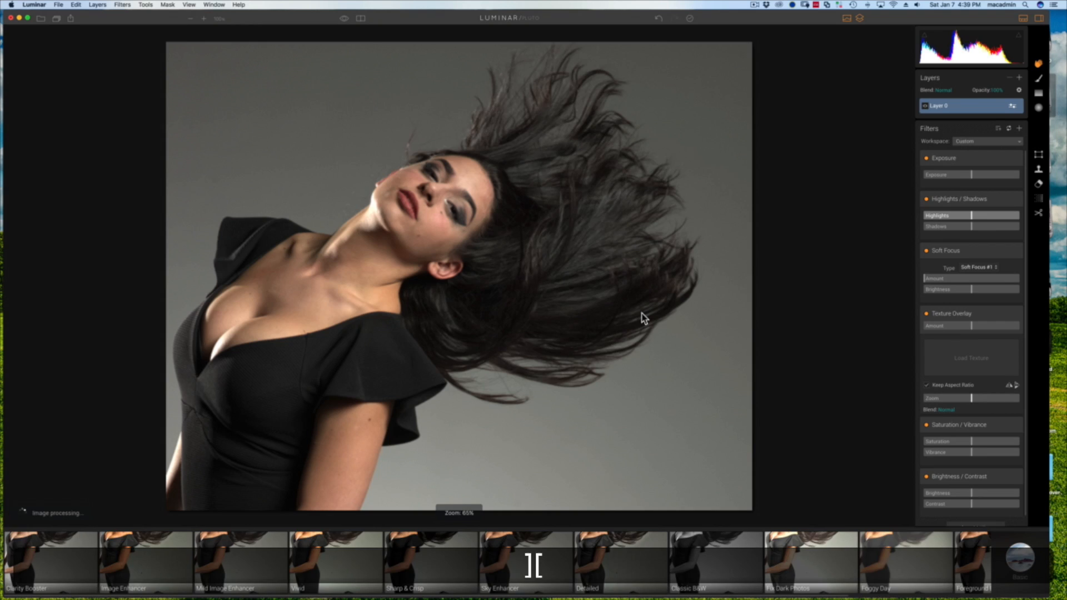
Step: Activate the Erase tool and reduce its brush size for the blemishes on the model's cheek
key(super+equal)
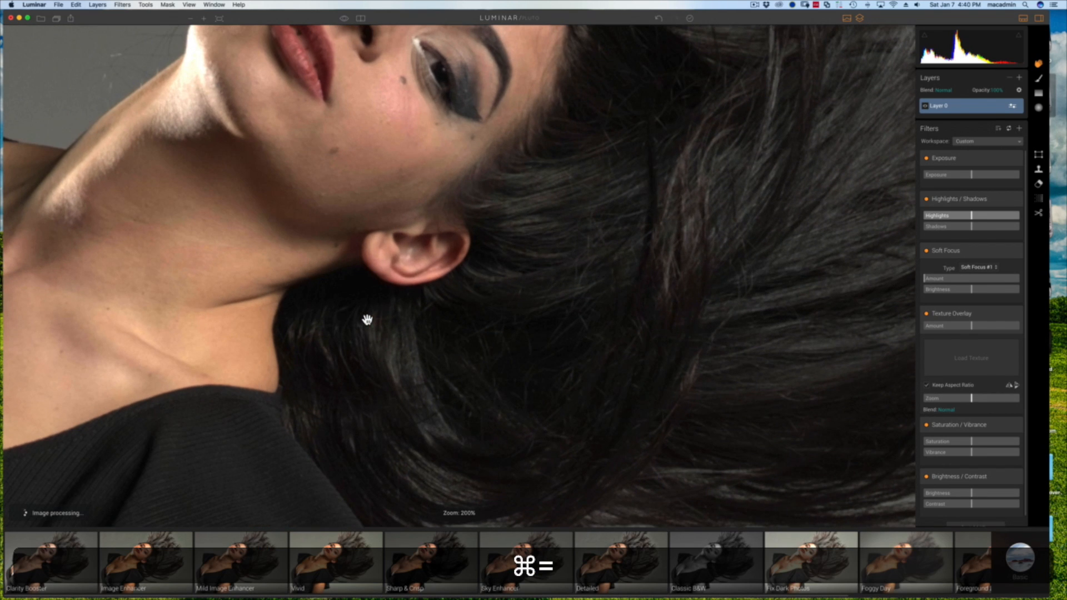
drag(336, 181, 463, 314)
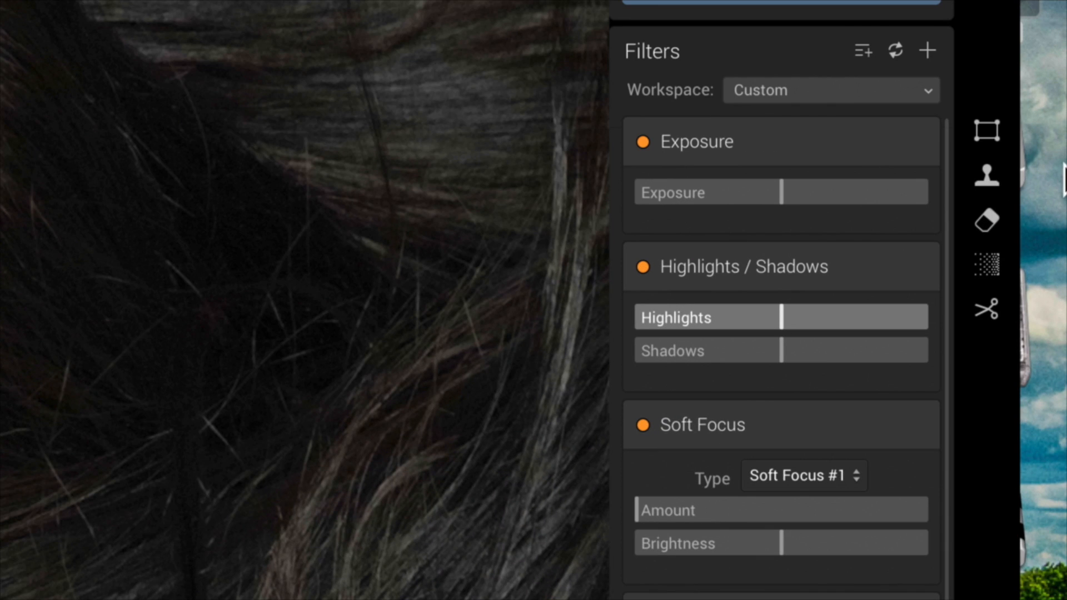
click(995, 220)
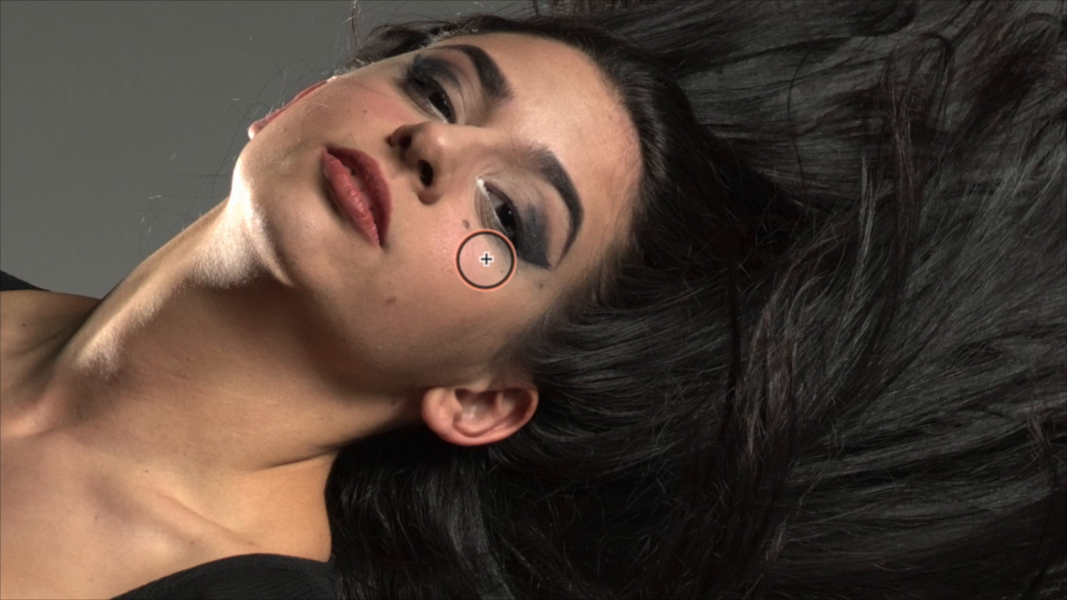
key([)
key([)
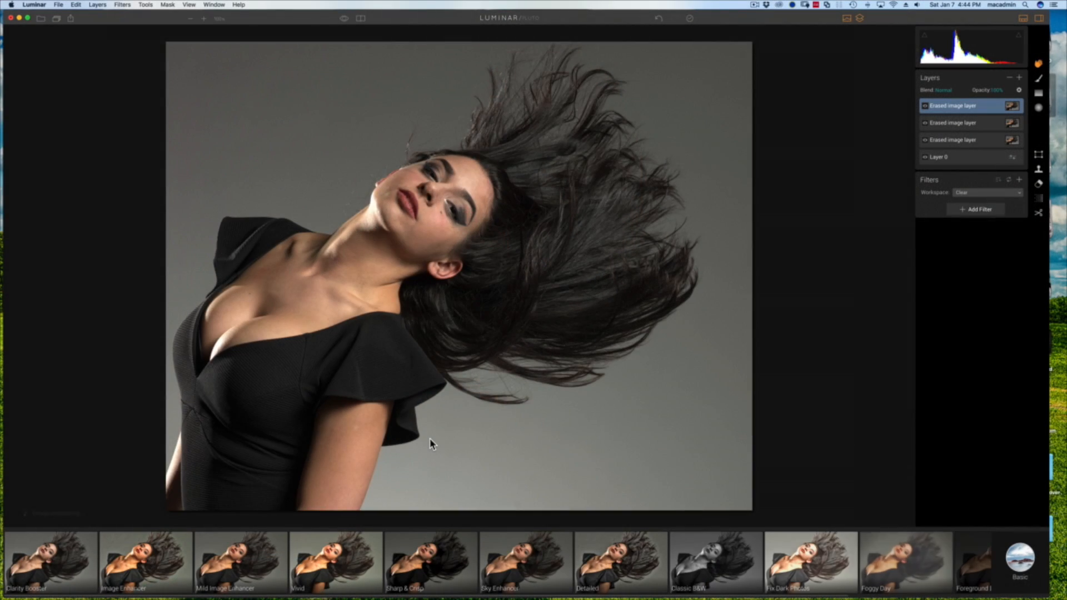
Step: Examine the model's retouched arm, the sleeve and the nearby backdrop at high magnification
key(super+minus)
key(super+minus)
scroll(432, 444, up, 5)
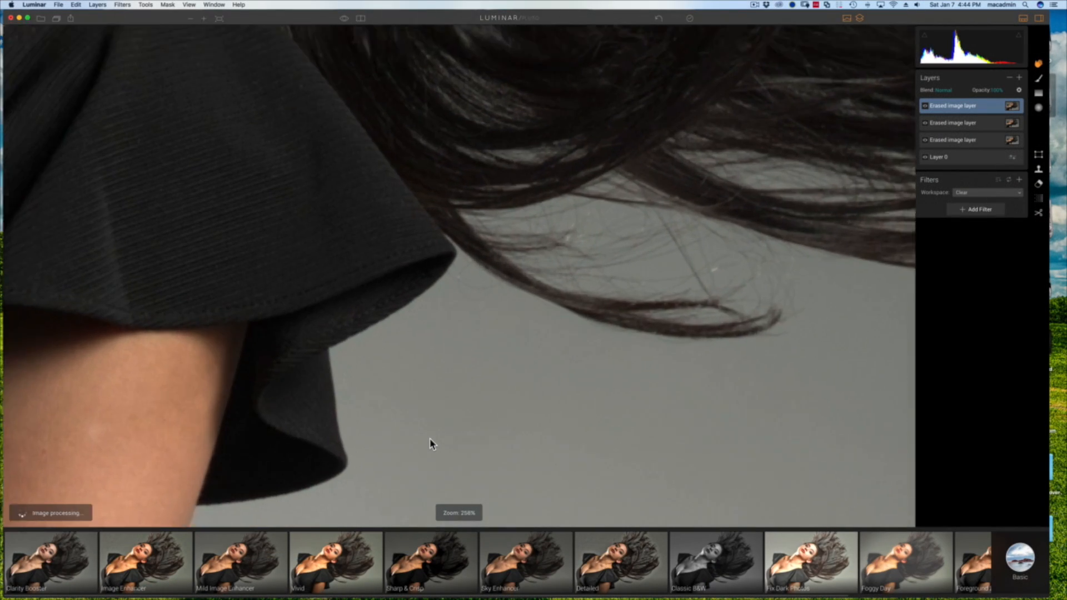
drag(429, 439, 898, 155)
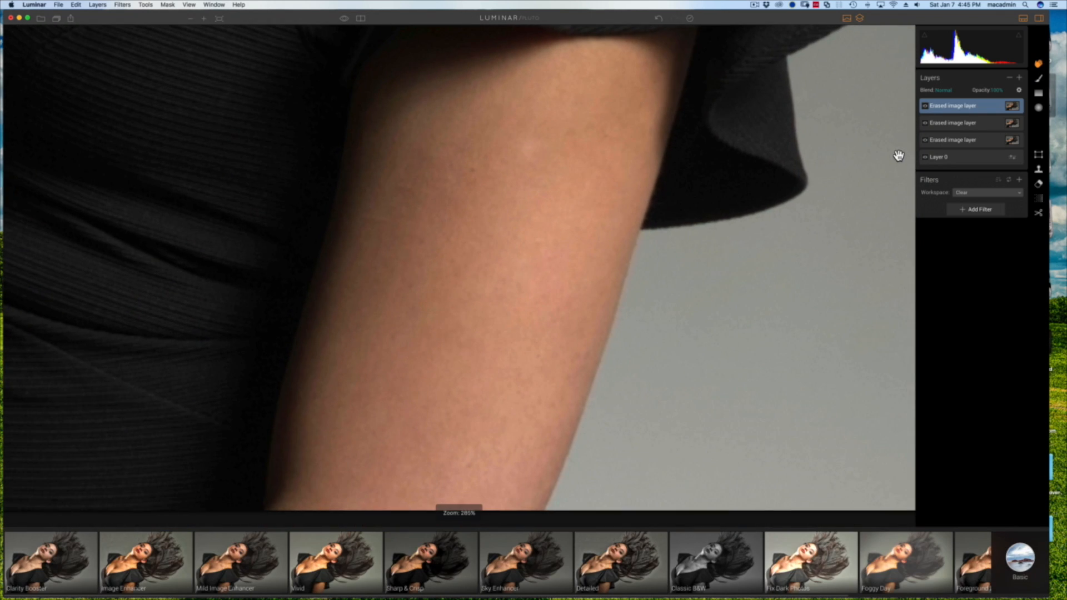
Step: Add a Brightness / Contrast filter to the uppermost erased image layer and set its brightness to about 48
drag(603, 286, 578, 555)
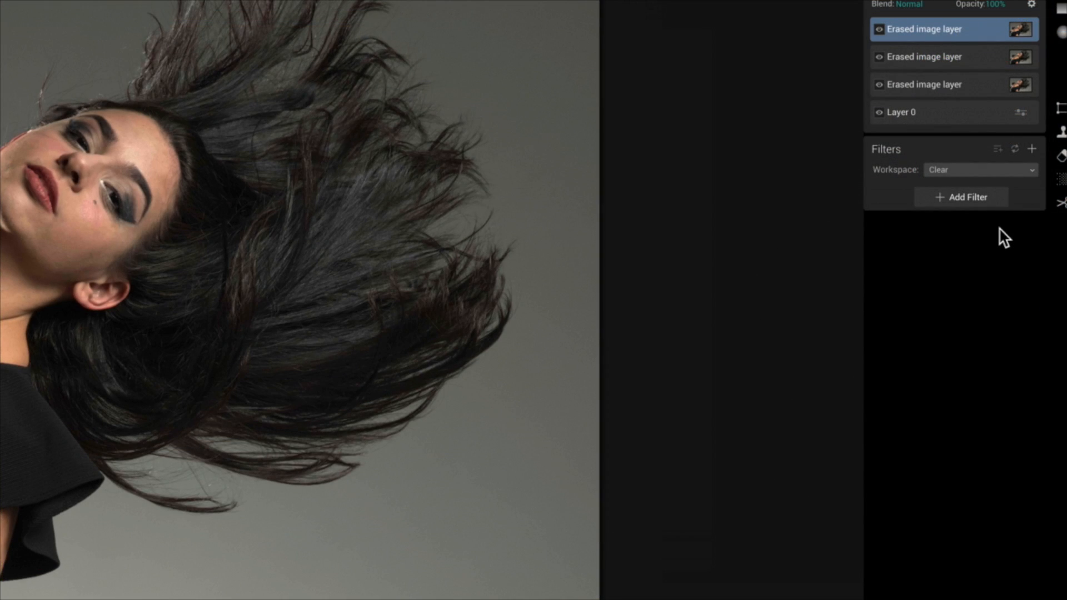
click(968, 198)
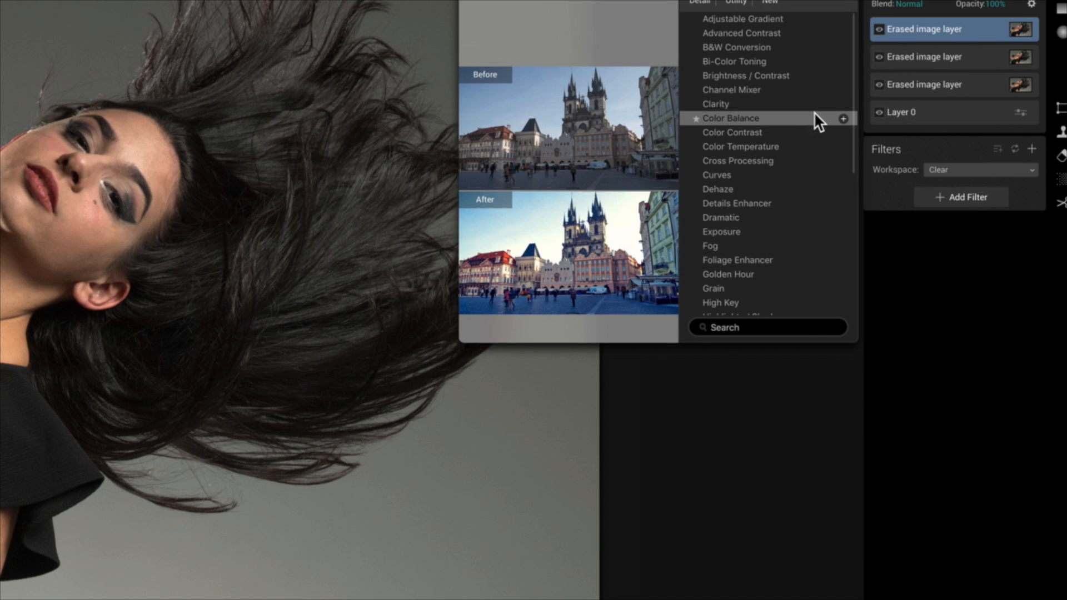
click(813, 80)
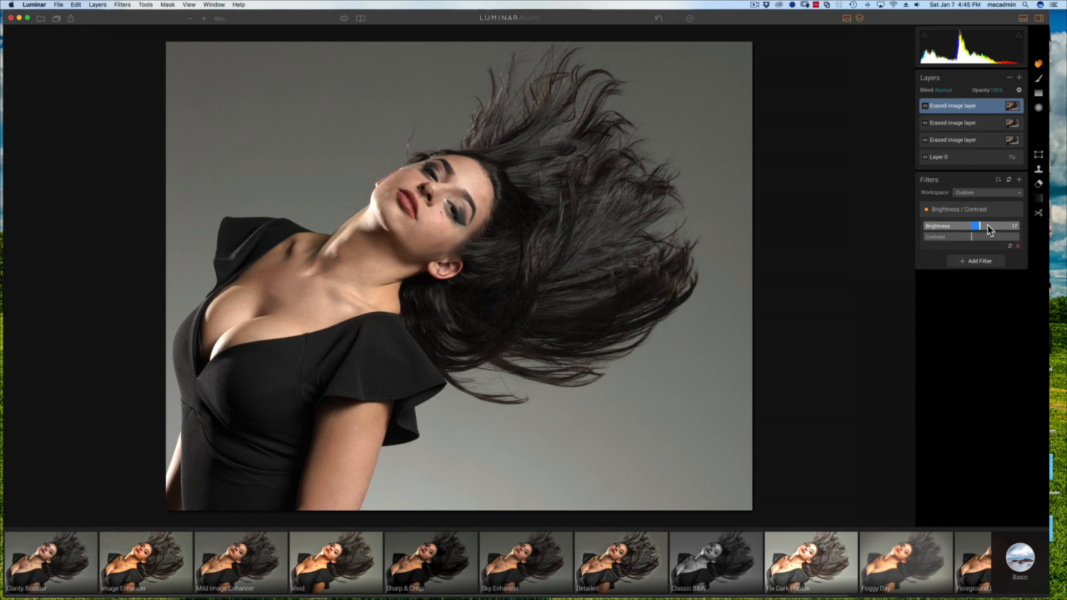
click(989, 227)
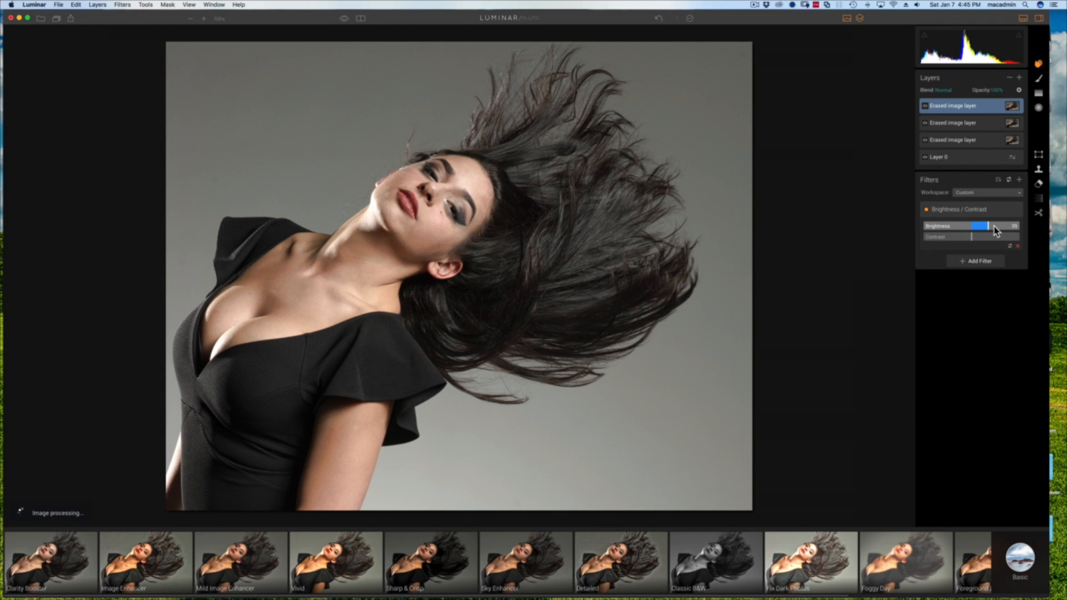
click(994, 227)
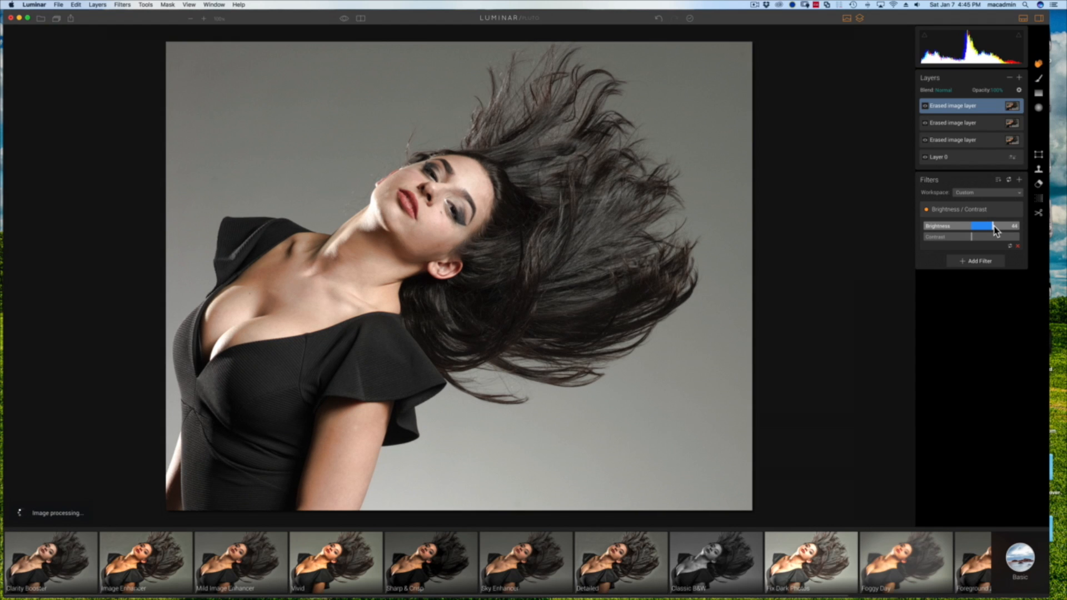
click(1000, 227)
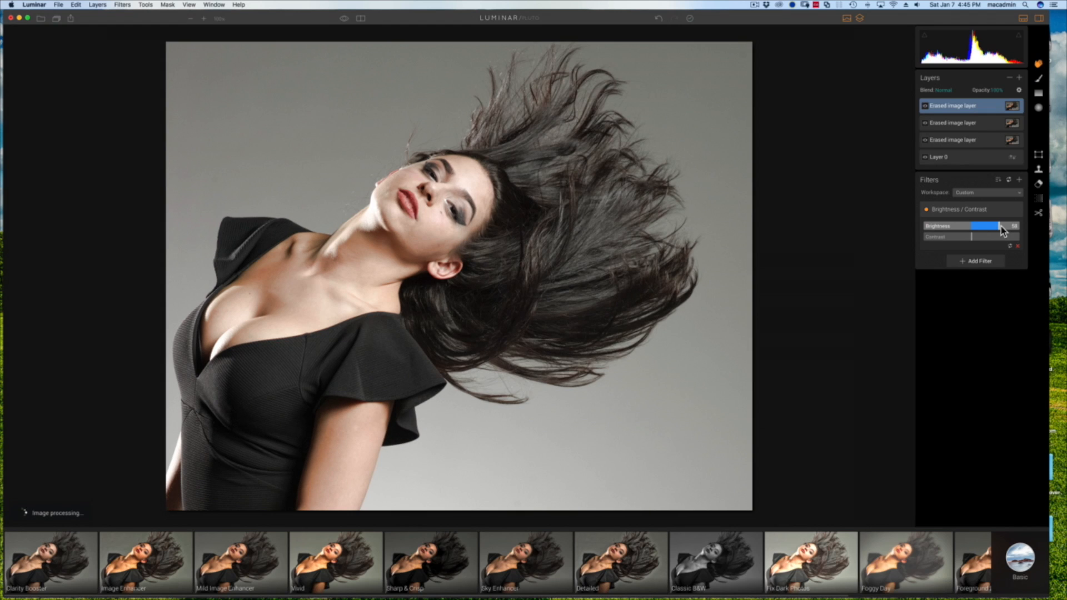
click(996, 227)
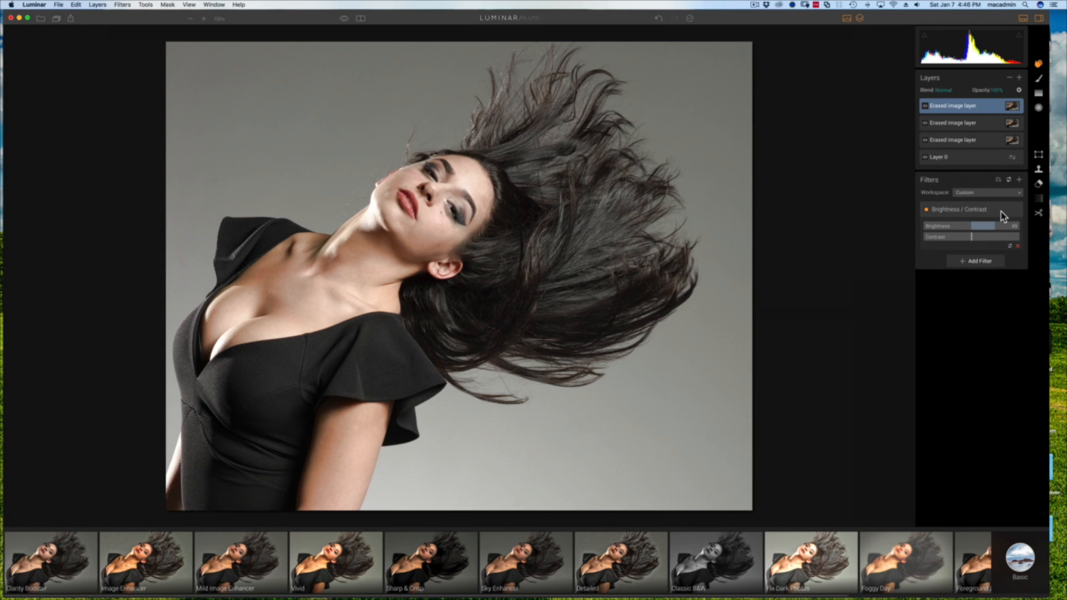
Step: Paint the Brightness / Contrast filter's mask onto the hair highlights with a soft size 20 brush, brightening only those strands
click(1012, 211)
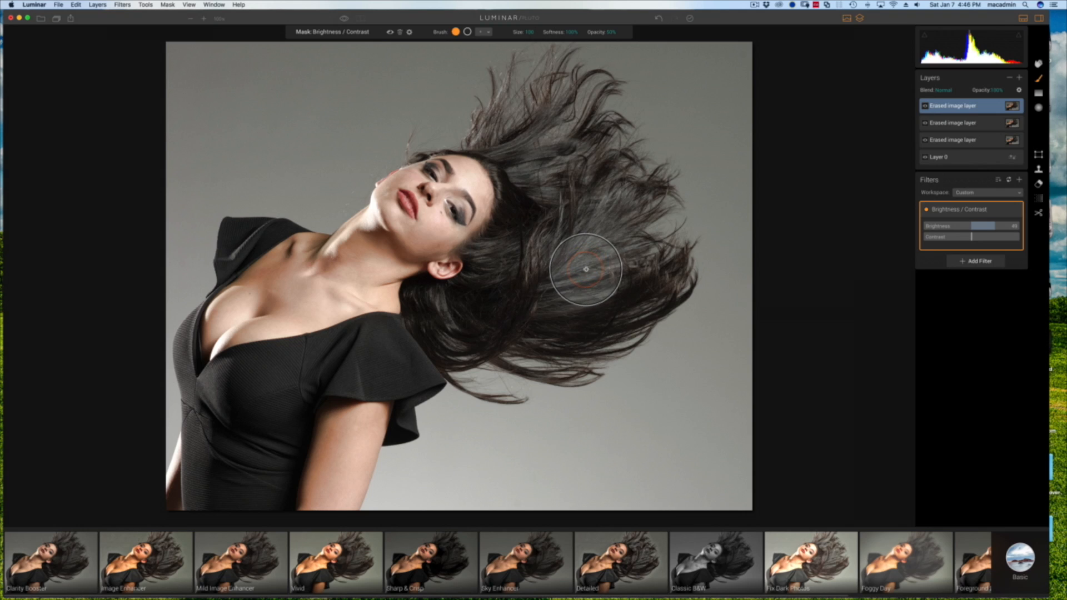
key(bracketleft)
key(bracketleft)
key(bracketleft)
key(bracketleft)
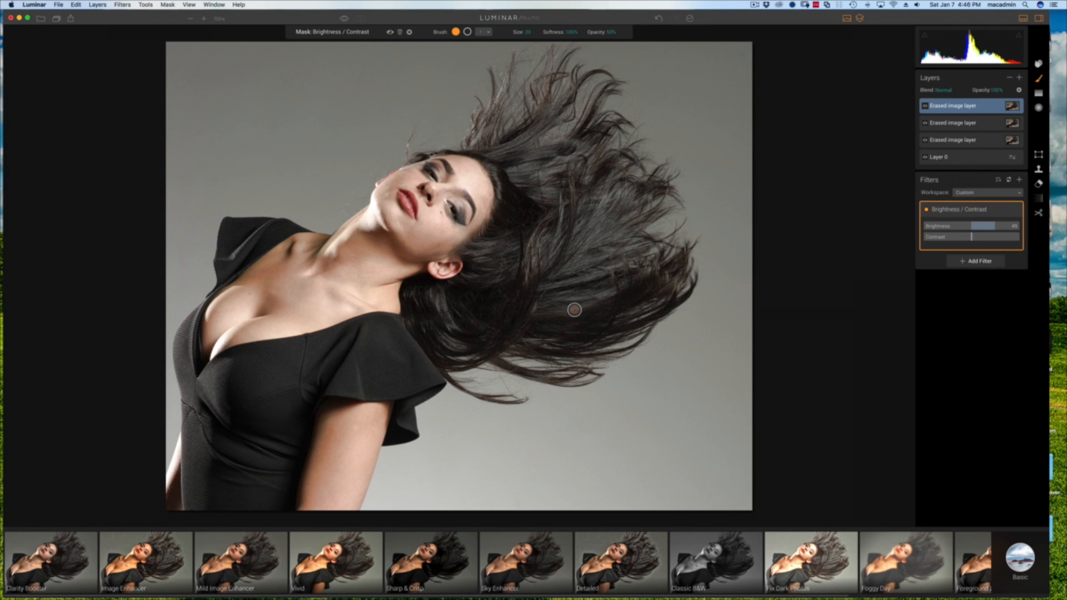
mouse_move(575, 265)
mouse_down()
mouse_move(638, 247)
mouse_move(564, 275)
mouse_move(622, 253)
mouse_move(578, 269)
mouse_move(609, 247)
mouse_move(545, 302)
mouse_move(602, 299)
mouse_move(536, 301)
mouse_move(606, 297)
mouse_move(615, 285)
mouse_move(554, 309)
mouse_move(627, 298)
mouse_move(448, 305)
mouse_move(460, 336)
mouse_move(435, 294)
mouse_move(458, 345)
mouse_move(433, 300)
mouse_move(417, 300)
mouse_move(534, 239)
mouse_up()
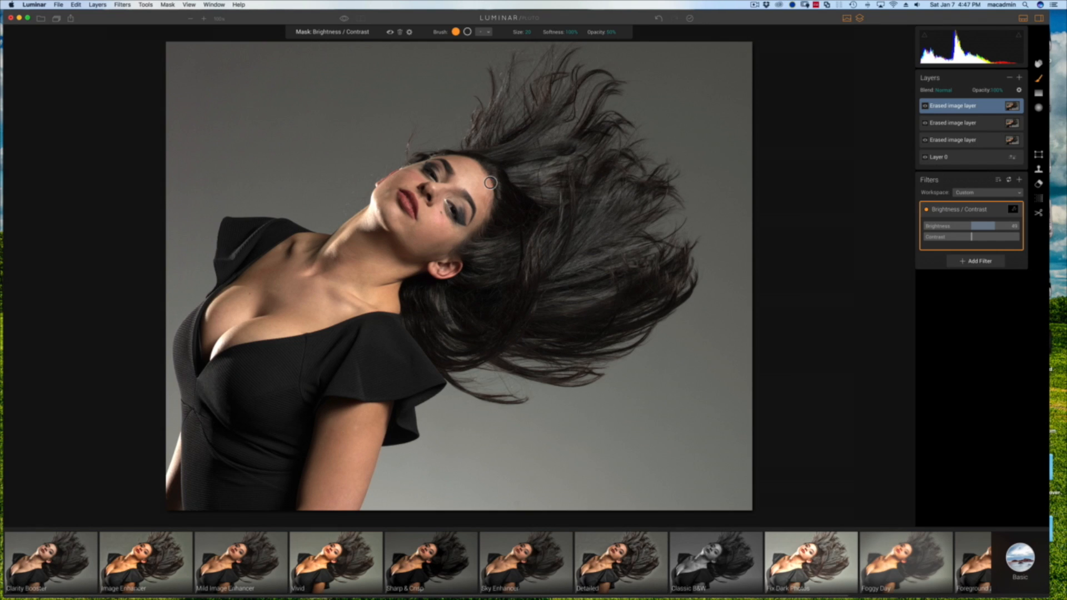
Step: Review the mask's recorded brush strokes in the edit history, with the brush kept at size 20
key(])
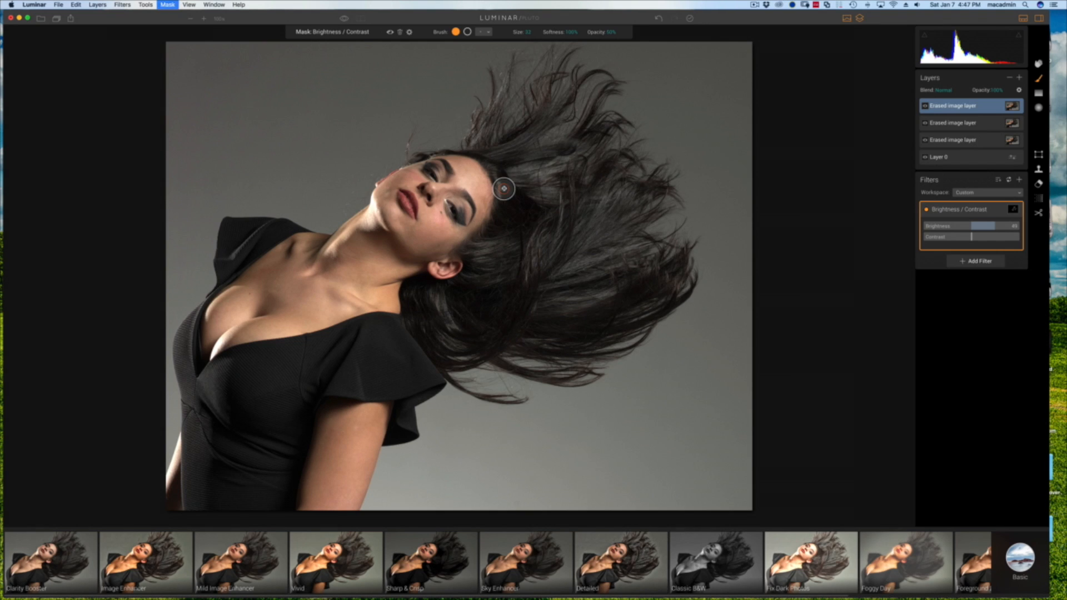
key([)
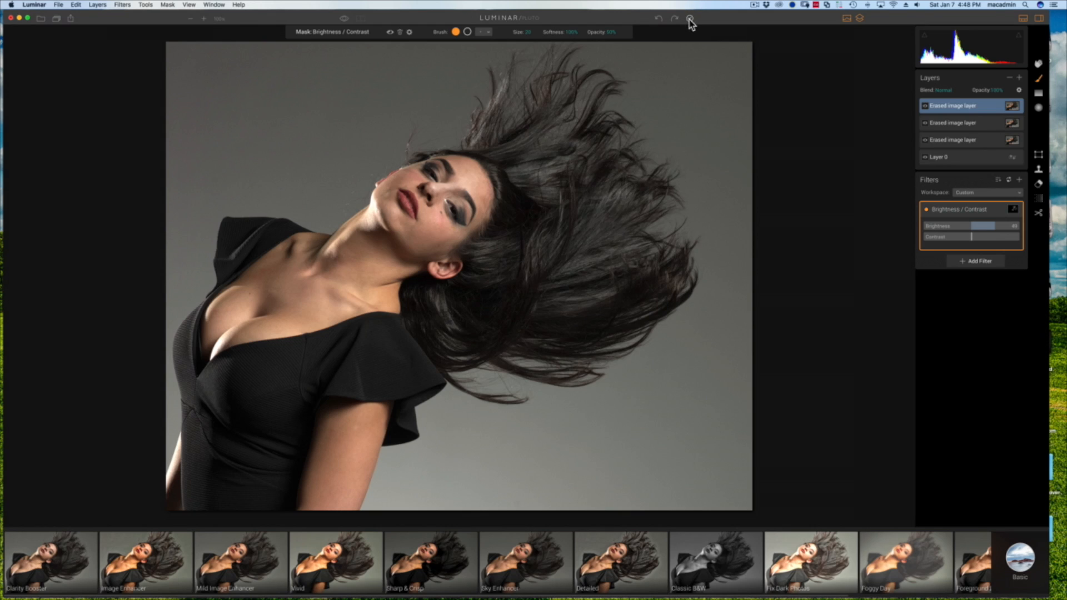
click(689, 18)
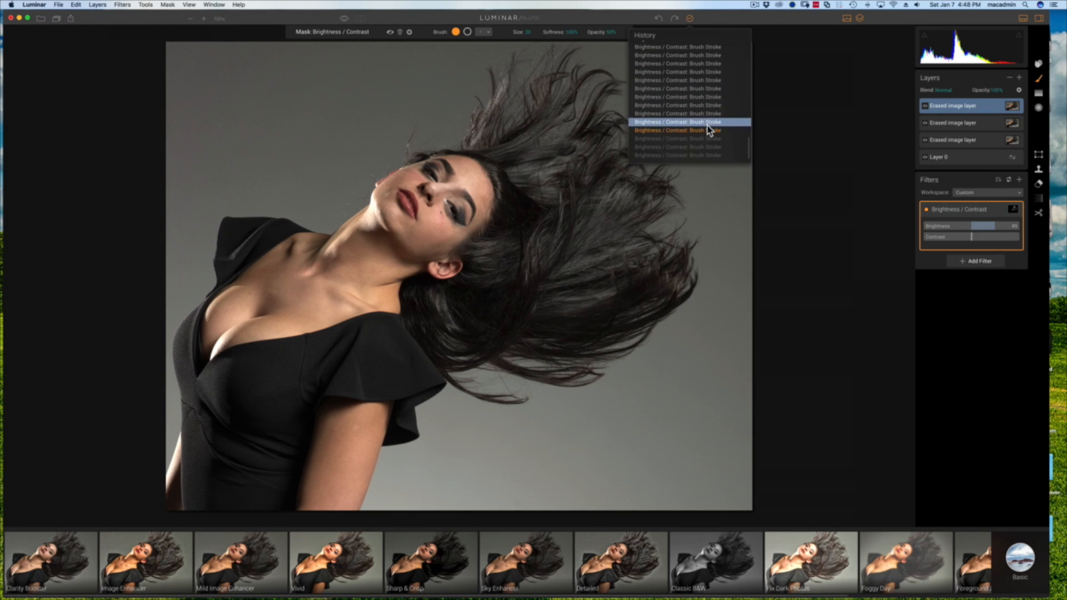
click(734, 20)
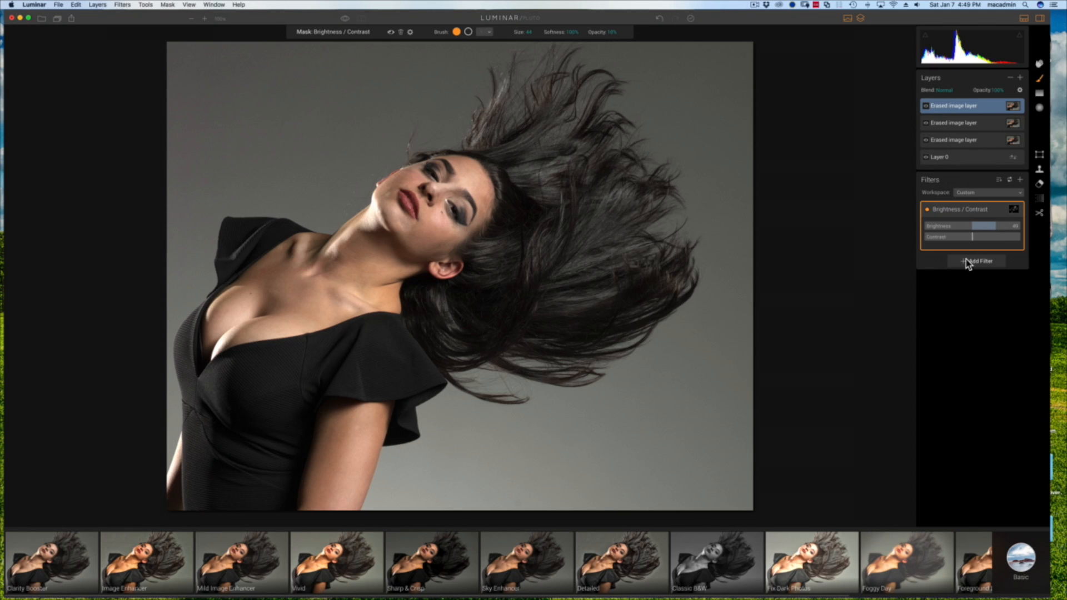
Step: Add a second Brightness / Contrast filter with brightness at -24 and contrast at 0
click(976, 261)
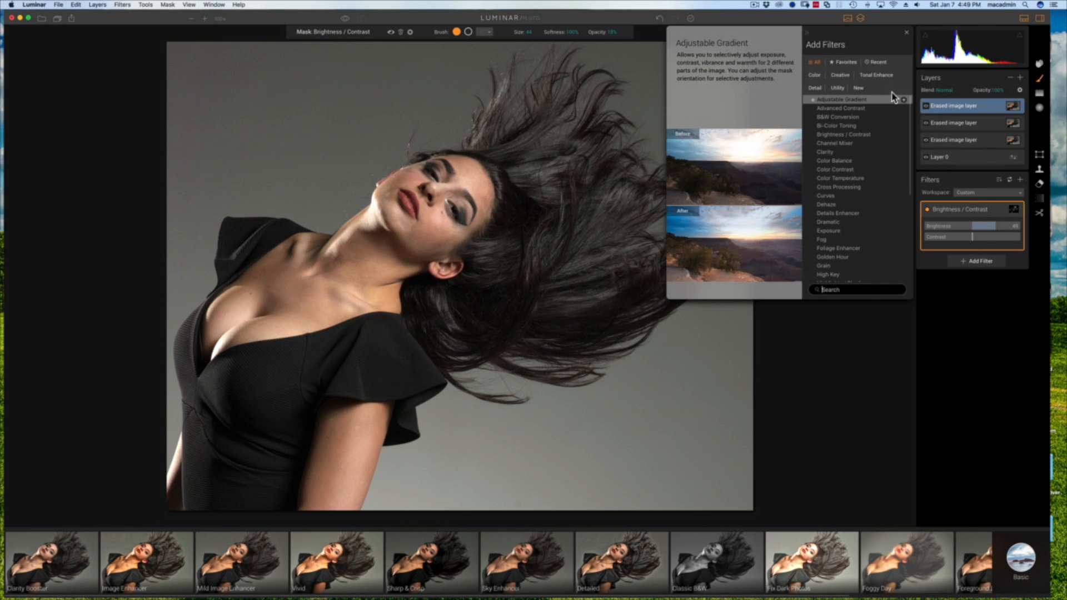
click(903, 135)
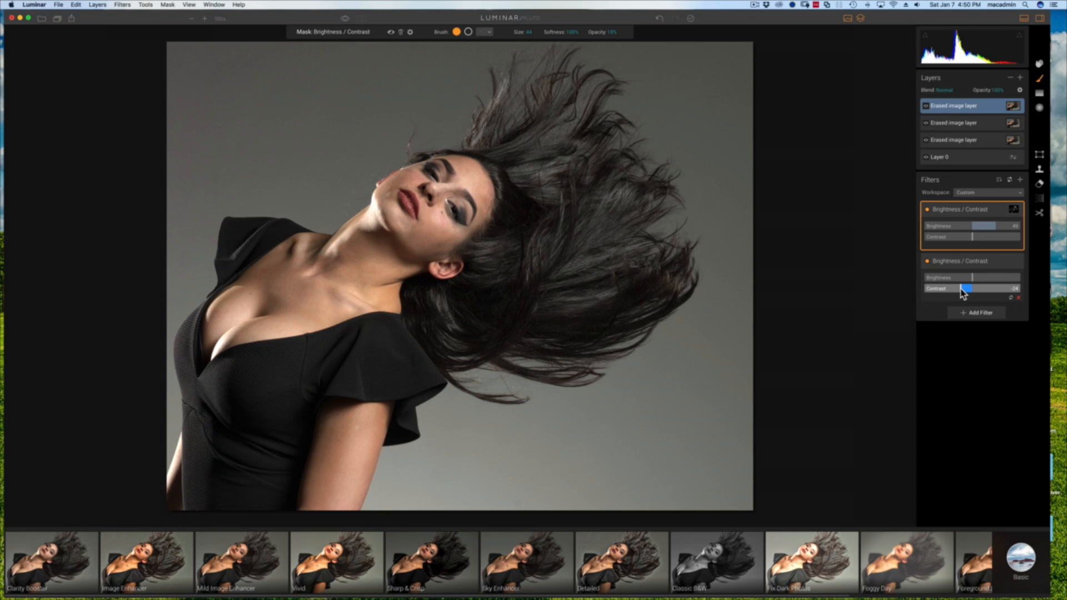
drag(960, 288, 965, 288)
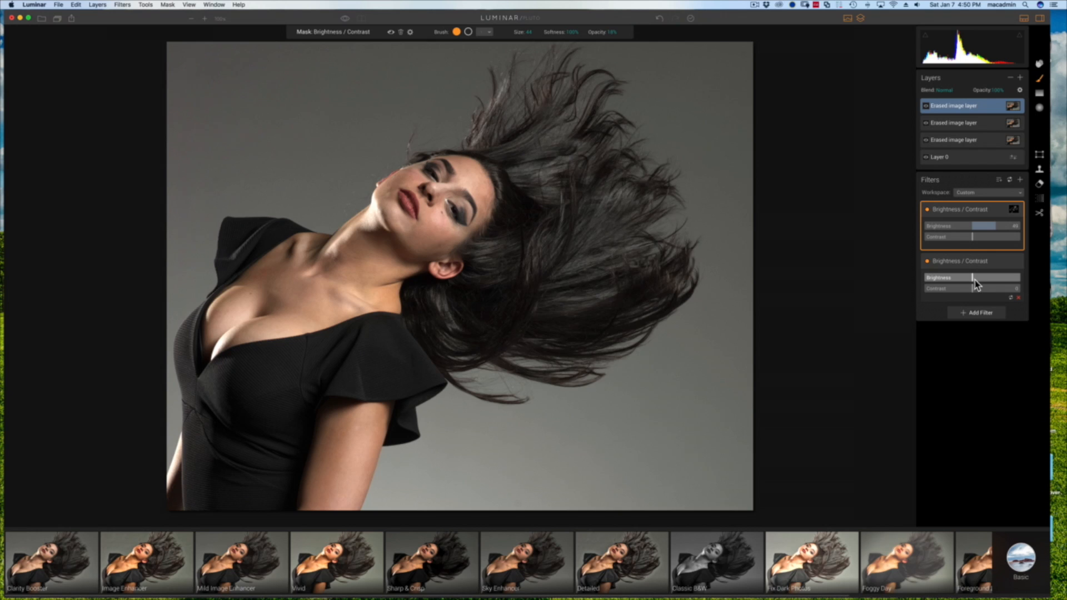
drag(967, 278, 959, 278)
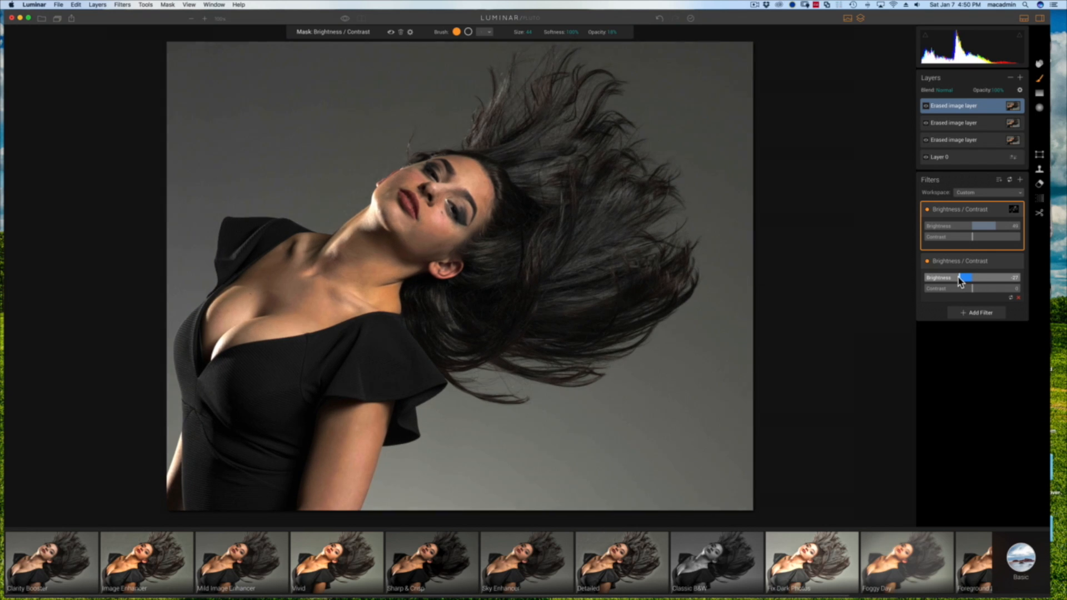
drag(961, 276, 961, 278)
Step: Paint the second Brightness / Contrast filter's mask over the dark parts of the hair with a size 20 brush
click(1010, 262)
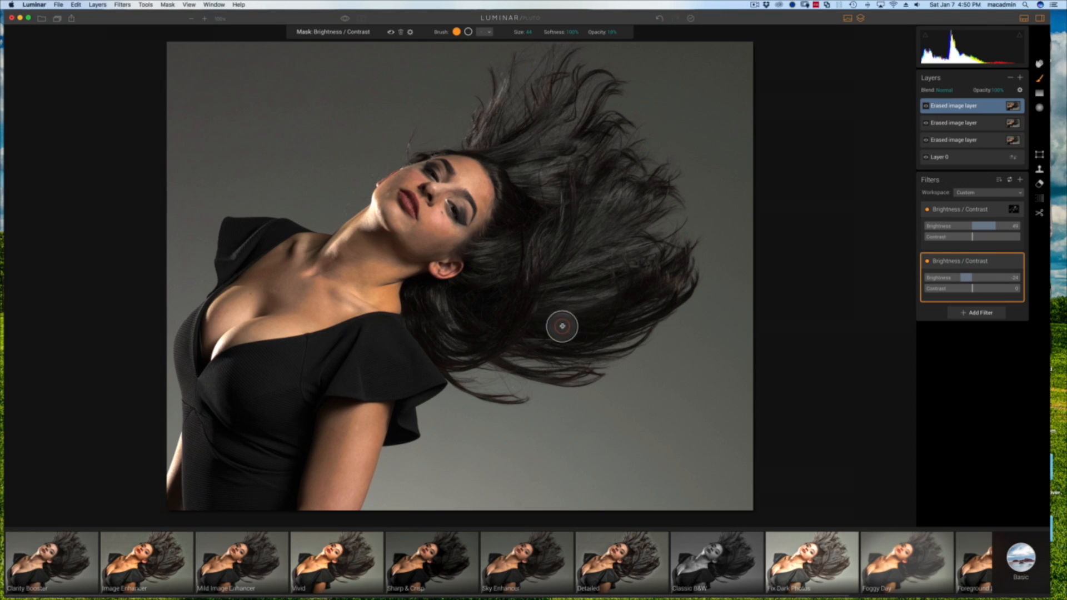
key(bracketleft)
key(bracketleft)
key(bracketleft)
key(bracketleft)
key(bracketleft)
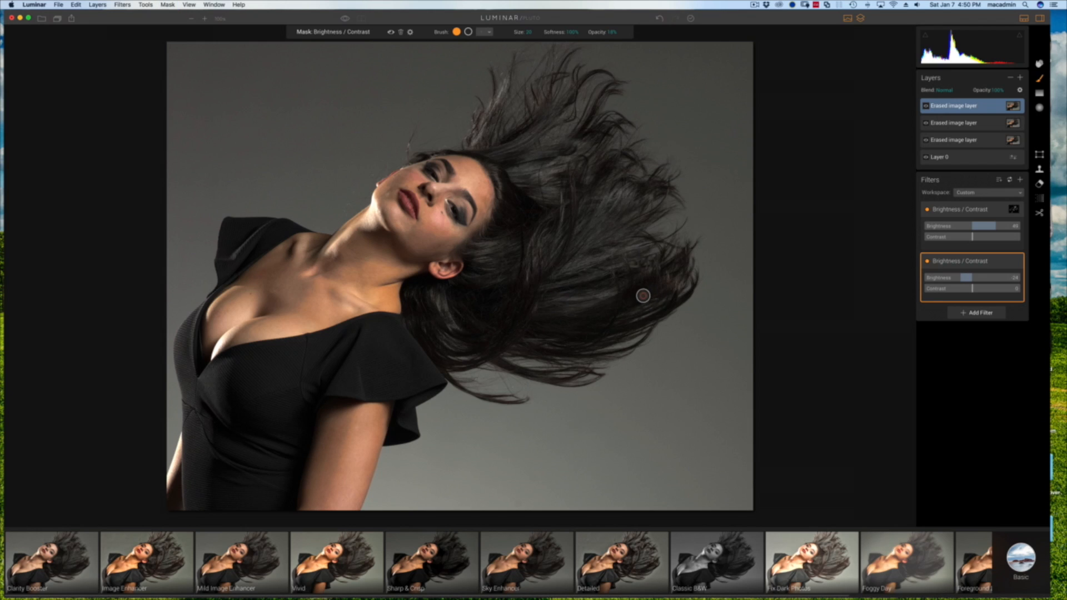
mouse_move(635, 293)
mouse_down()
mouse_move(652, 281)
mouse_move(612, 364)
mouse_up()
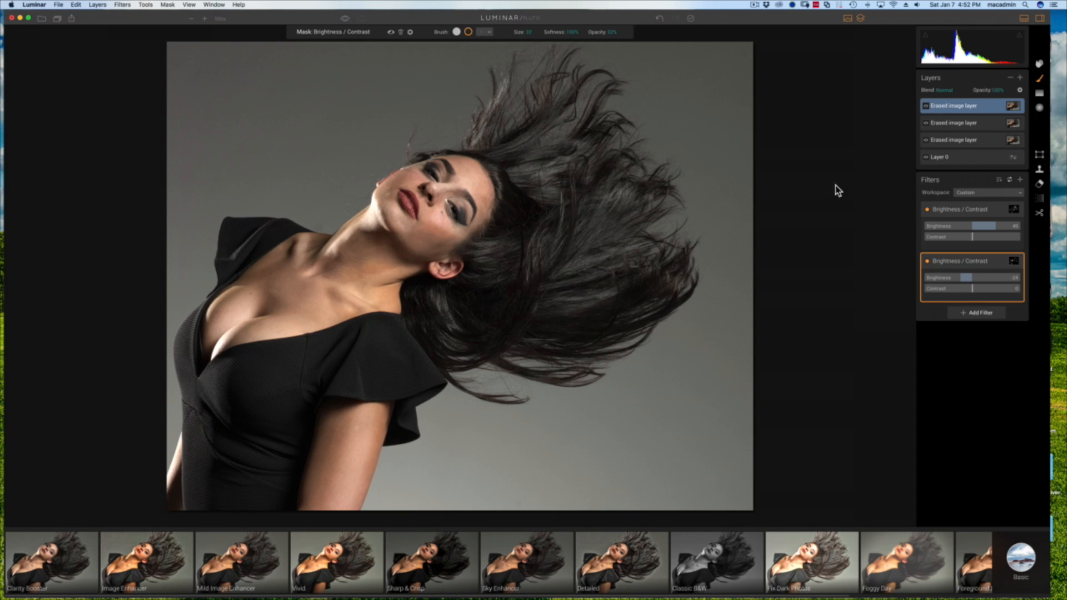
Step: Add a third, unmasked Brightness / Contrast filter and set both its brightness and contrast to 17
click(977, 313)
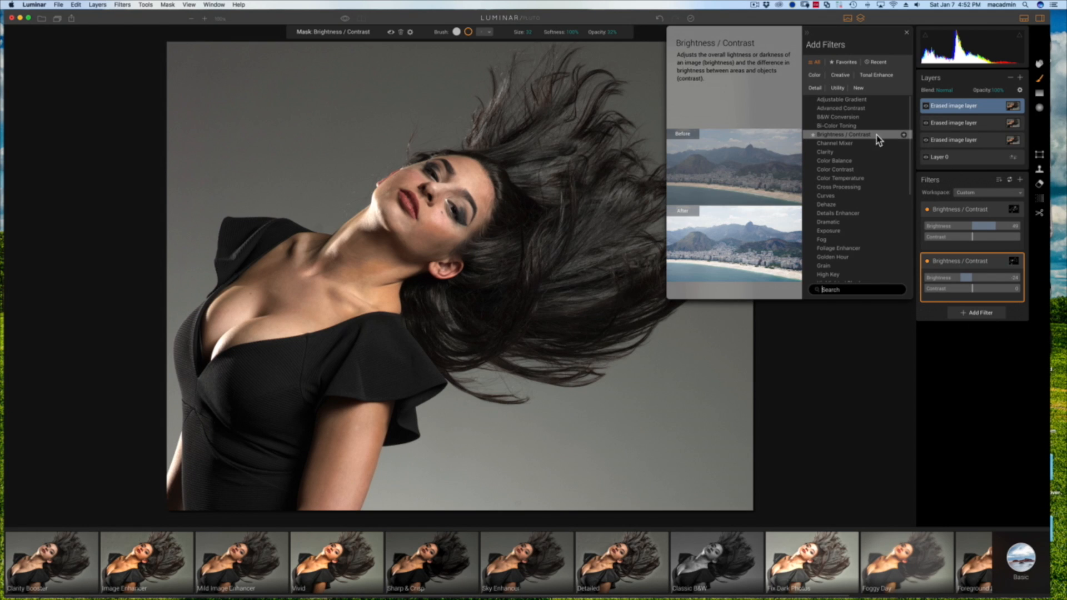
click(903, 135)
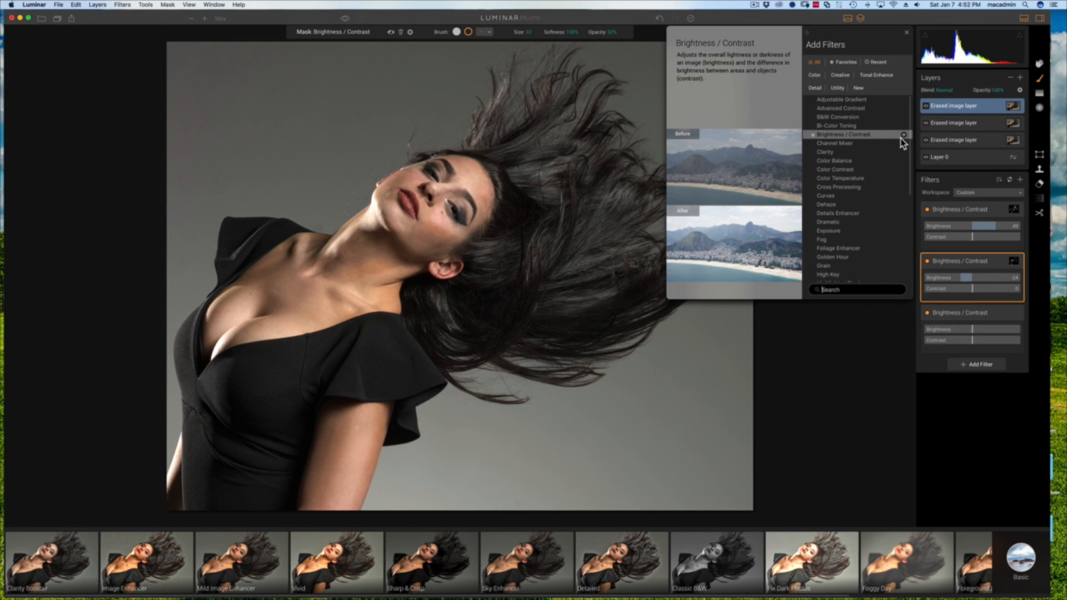
click(969, 408)
click(1039, 64)
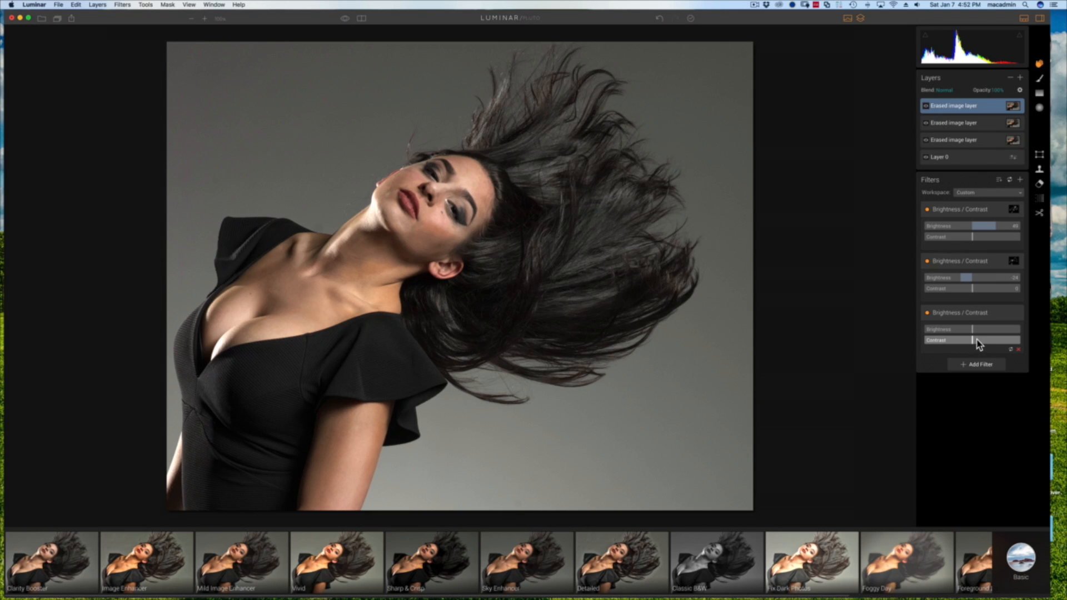
drag(975, 338, 987, 346)
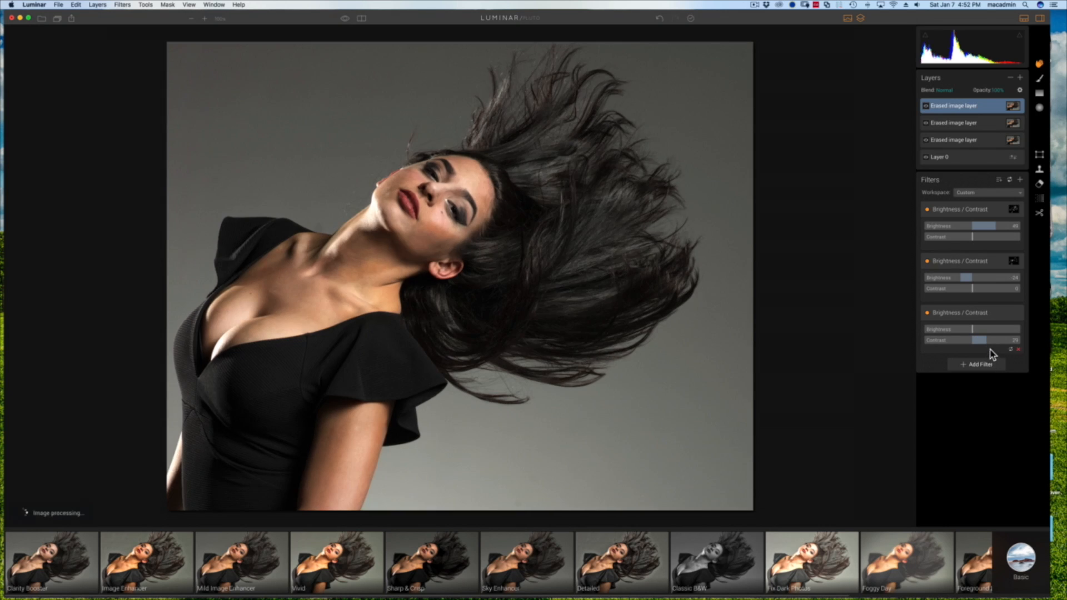
drag(986, 342, 973, 336)
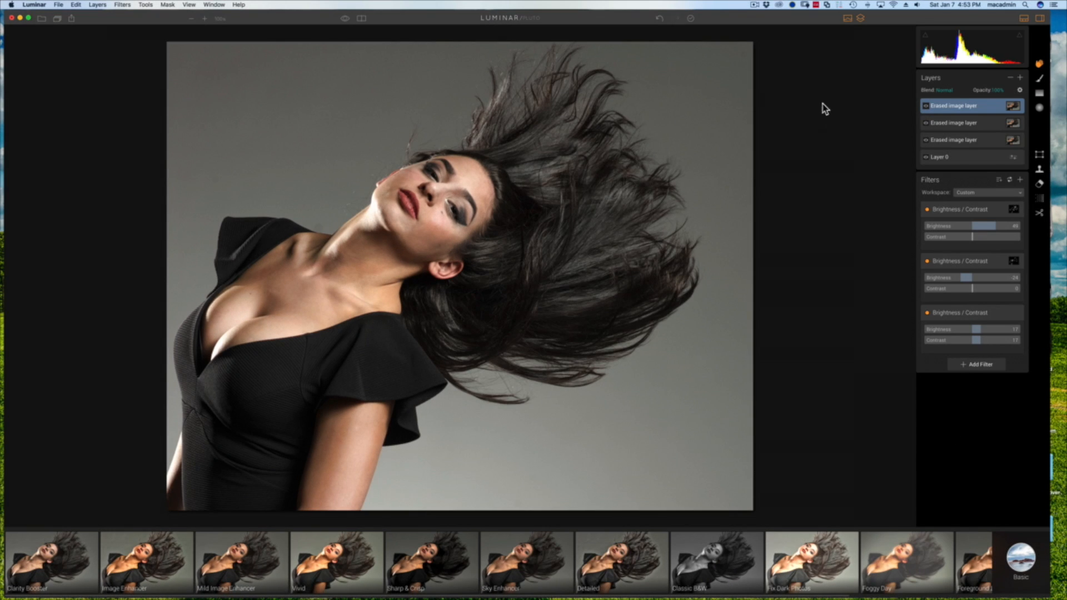
Step: Add a Color Balance filter and warm its shadows with Cyan-Red at 29, Magenta-Green at 1 and Yellow-Blue at -6
click(971, 365)
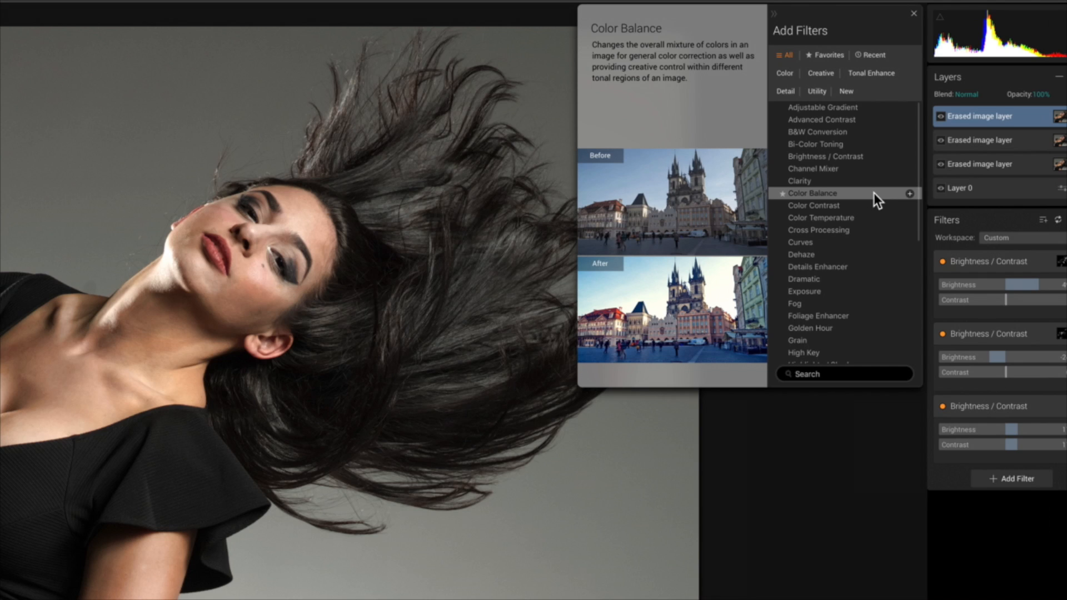
click(909, 193)
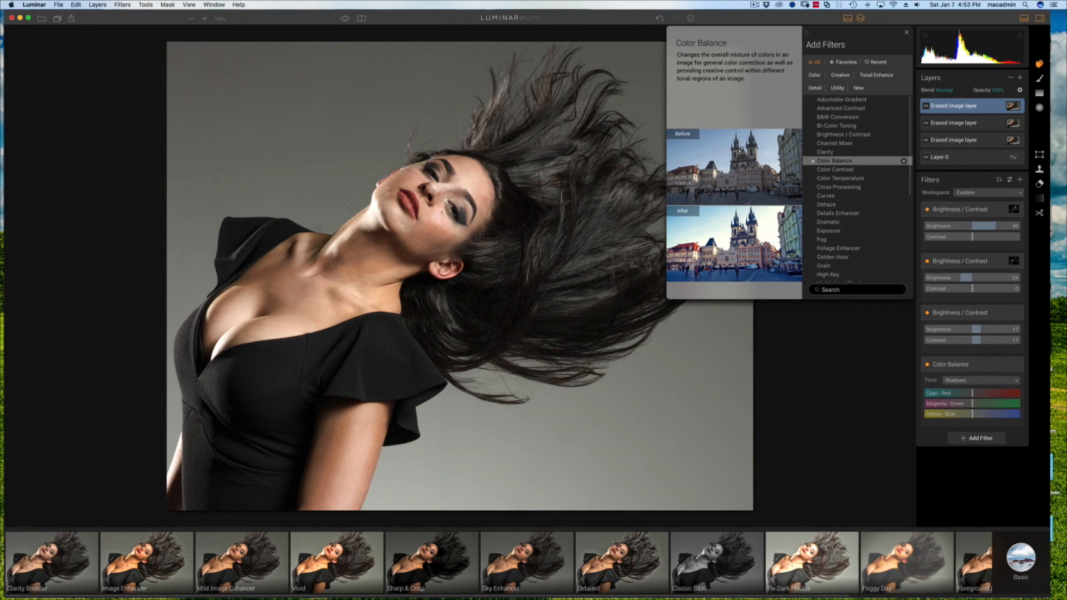
click(983, 395)
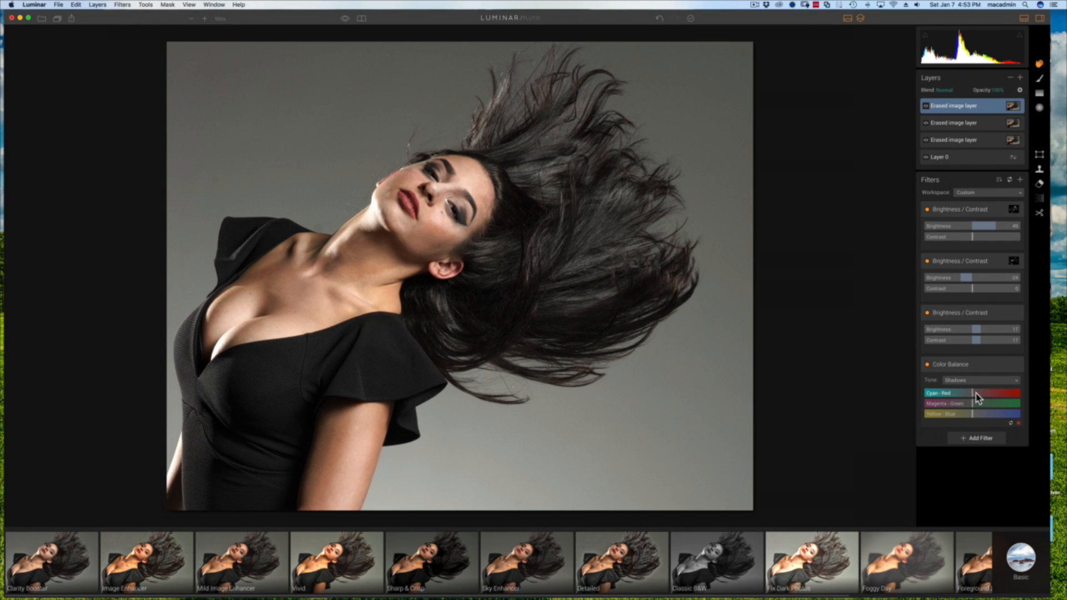
drag(977, 396, 992, 397)
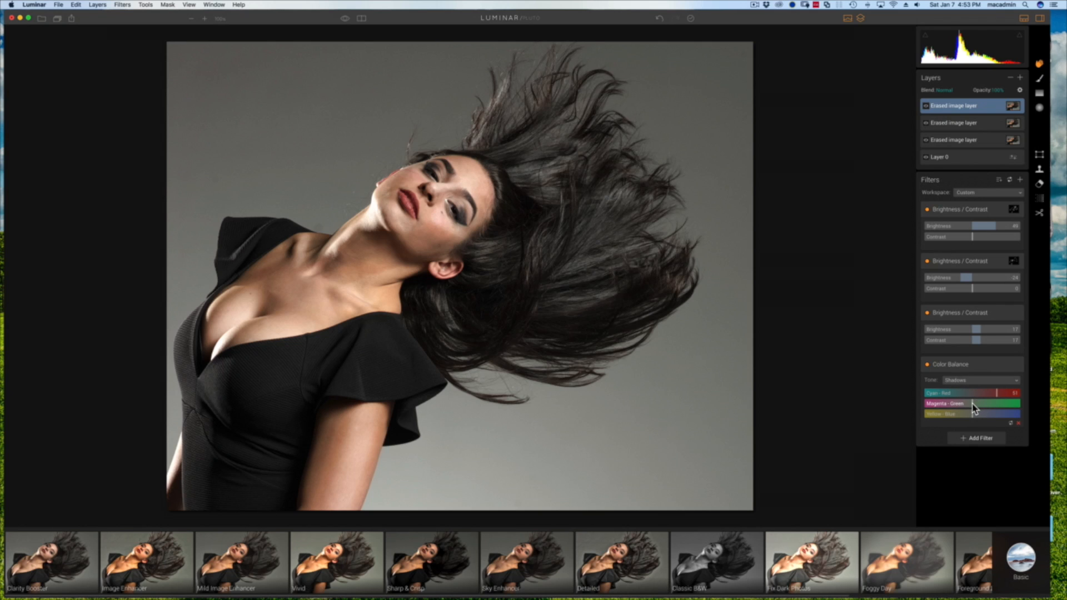
drag(968, 408, 964, 409)
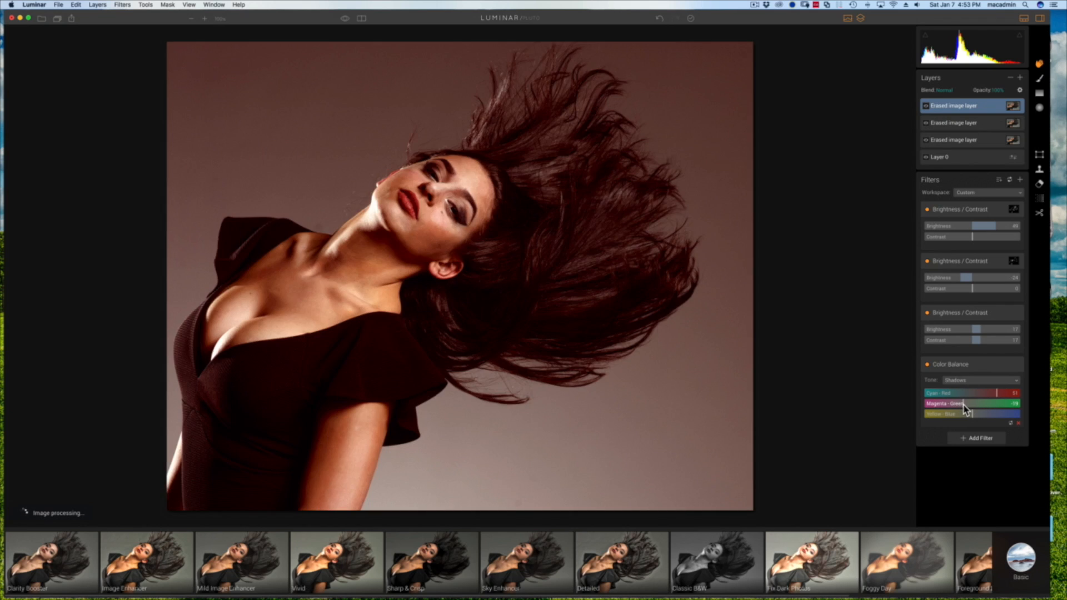
drag(964, 409, 972, 407)
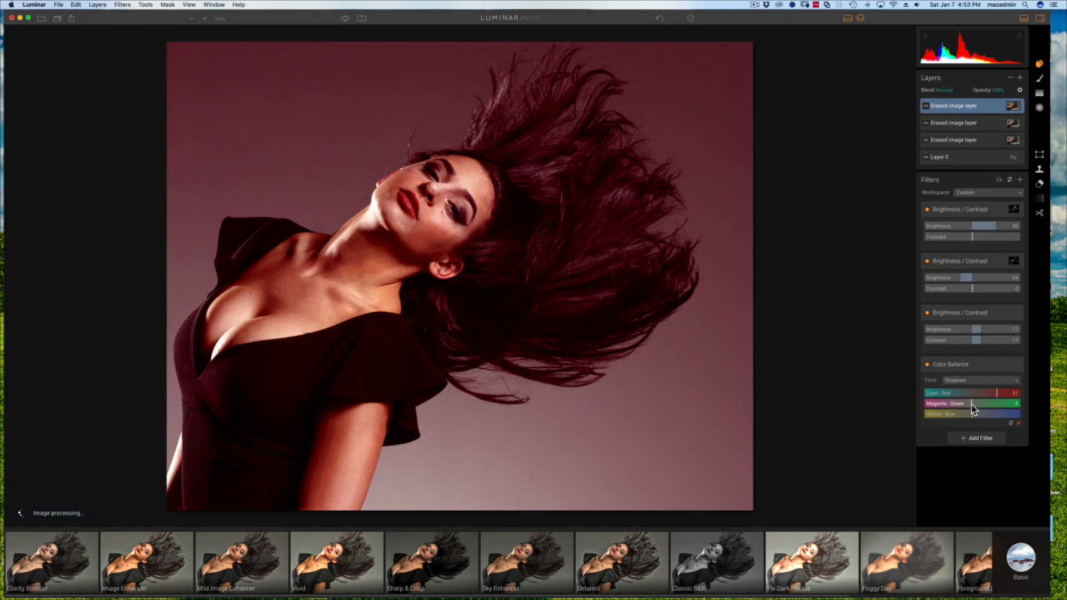
drag(996, 393, 987, 402)
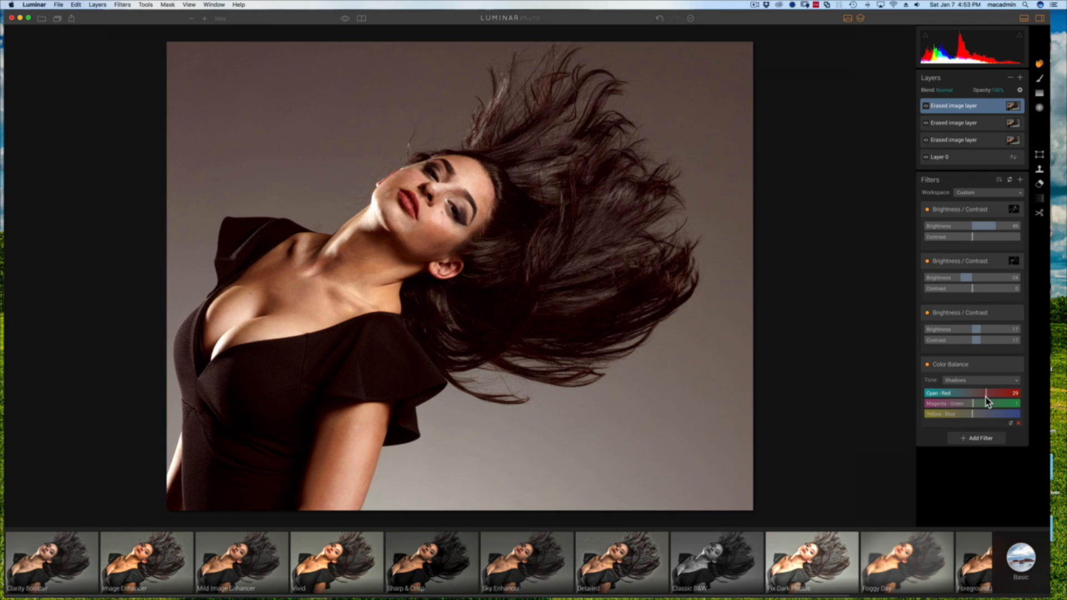
drag(972, 414, 971, 420)
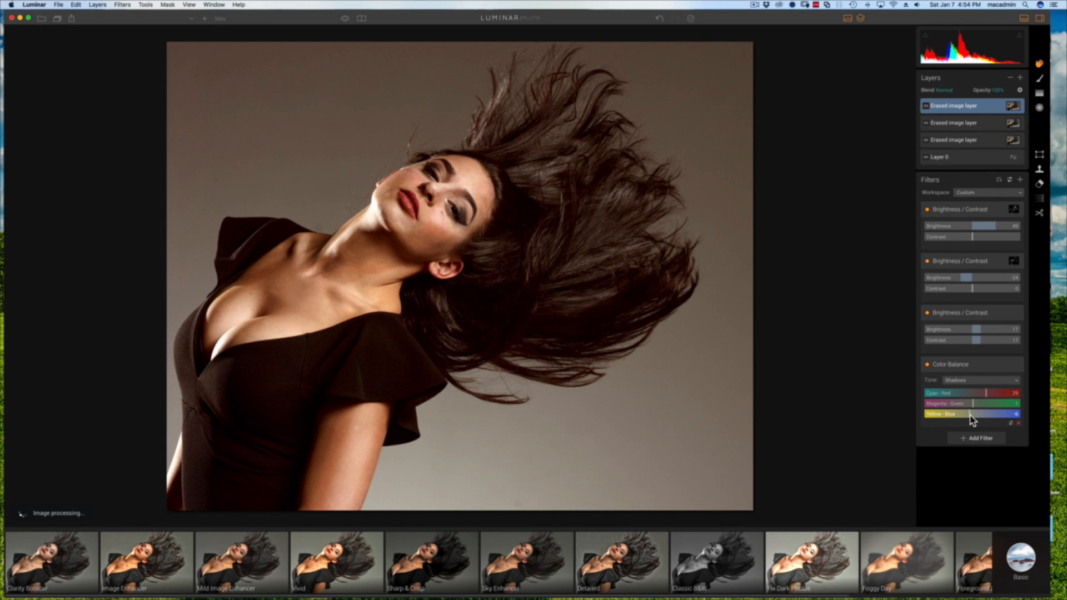
Step: Paint the Color Balance filter's mask over the lips and the eye shadow around both eyes at 100% brush opacity
click(1040, 81)
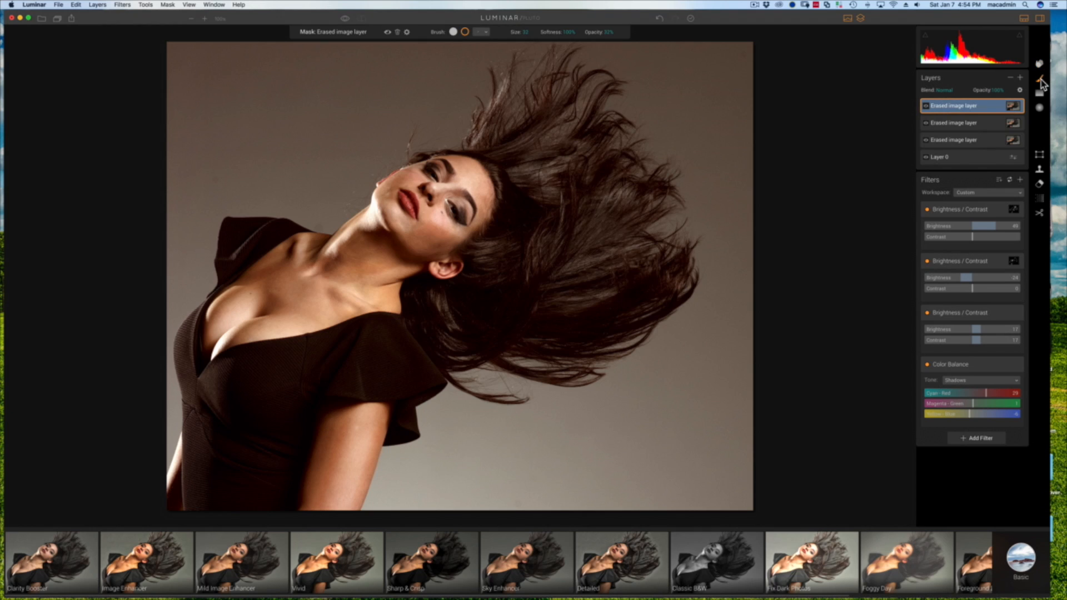
click(1021, 367)
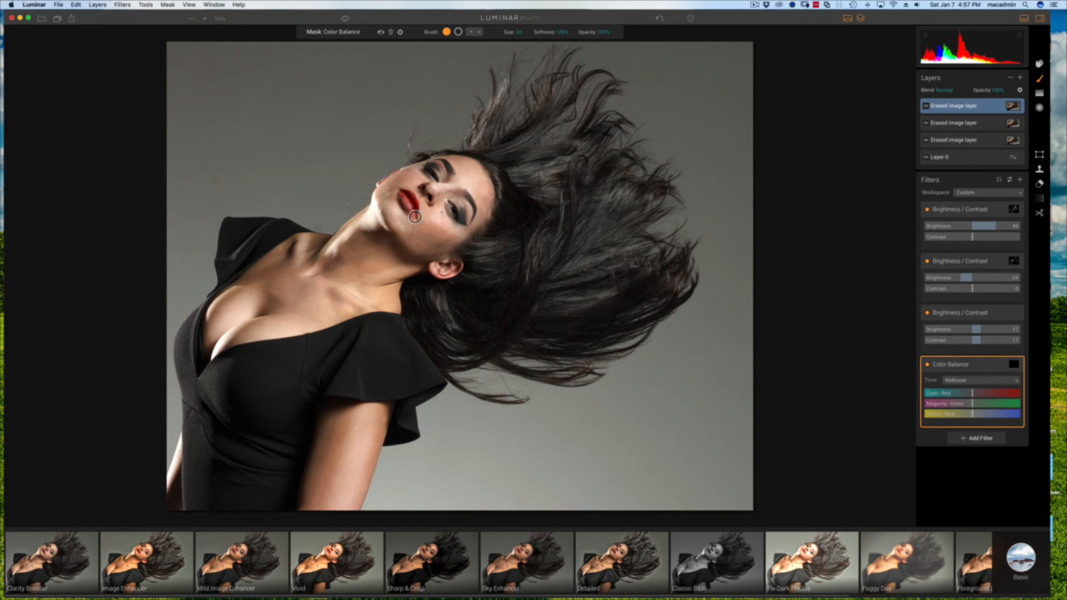
mouse_move(415, 217)
mouse_down()
mouse_move(400, 197)
mouse_move(408, 205)
mouse_up()
drag(456, 191, 467, 223)
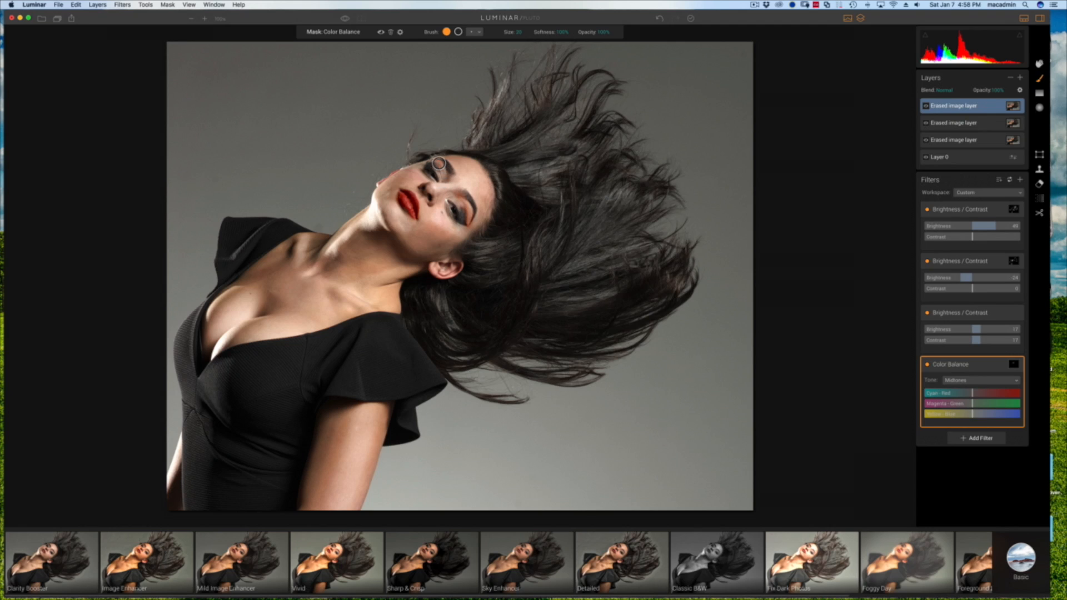
mouse_move(446, 160)
mouse_down()
mouse_move(432, 165)
mouse_move(443, 174)
mouse_up()
Step: Extend the Color Balance mask over both cheeks as blush, using a size 32 brush at 20% opacity
key(bracketright)
key(bracketright)
key(bracketright)
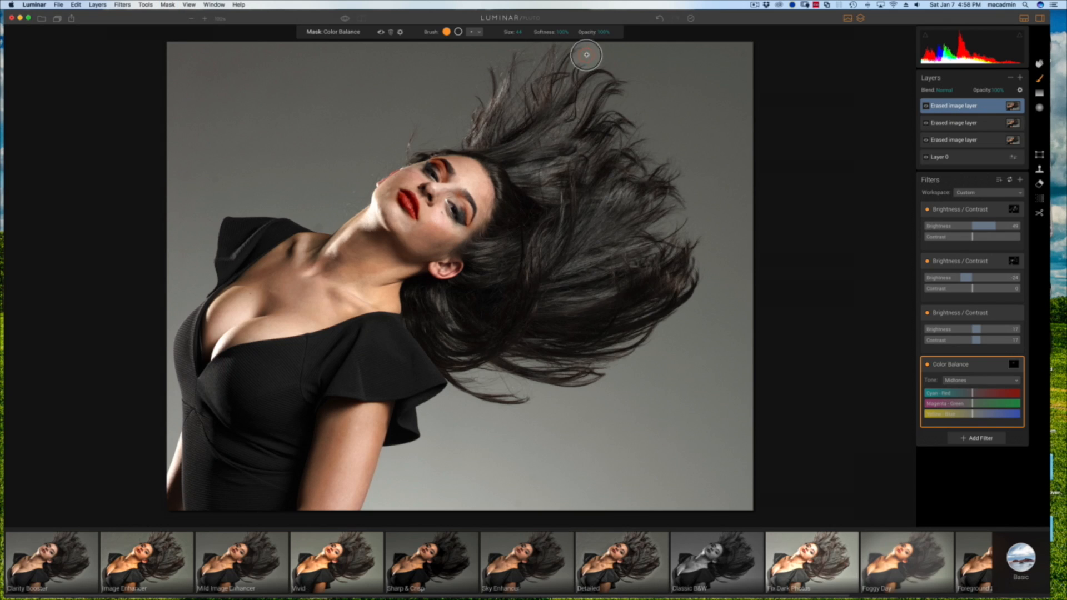
drag(605, 46, 591, 46)
key(bracketleft)
key(bracketleft)
mouse_move(432, 234)
mouse_down()
mouse_move(445, 236)
mouse_move(426, 242)
mouse_move(452, 241)
mouse_move(423, 238)
mouse_move(447, 229)
mouse_up()
mouse_move(399, 169)
mouse_down()
mouse_move(382, 188)
mouse_move(418, 173)
mouse_up()
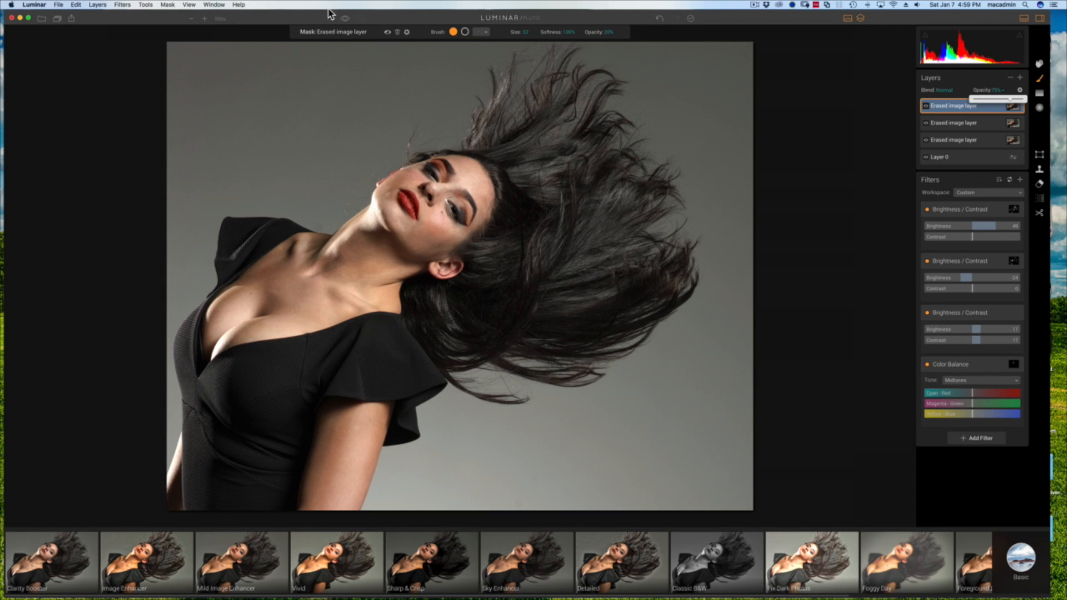
Step: Compare the retouched portrait with the original by switching the before view on and off several times
click(431, 18)
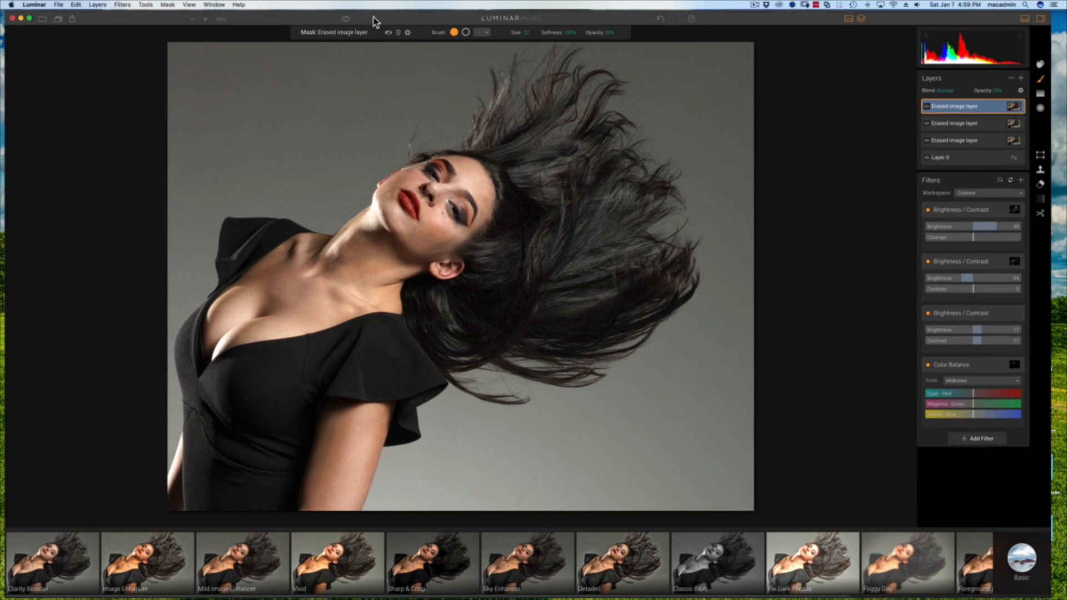
click(347, 20)
click(346, 20)
click(345, 20)
click(345, 20)
click(345, 20)
click(345, 20)
Step: Create a new stamped layer that merges all the retouching done so far
mouse_move(1024, 435)
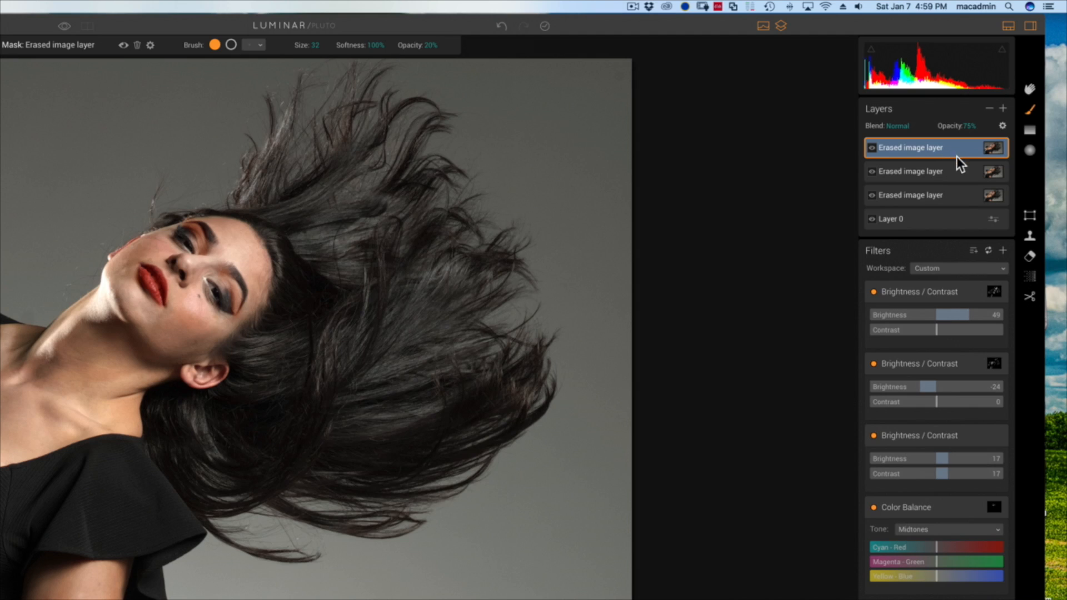
click(1003, 108)
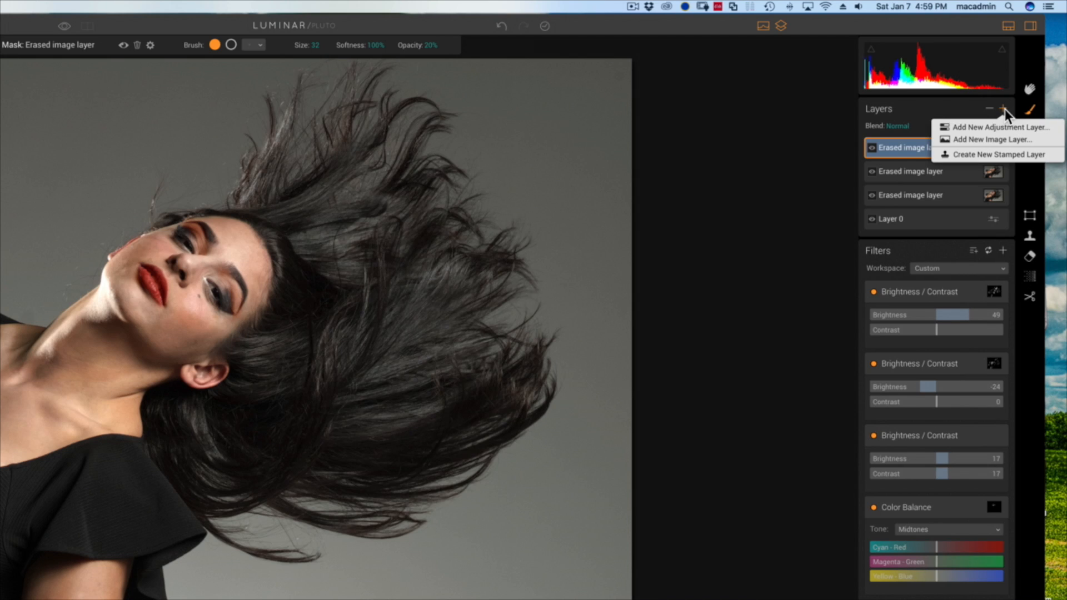
click(1008, 156)
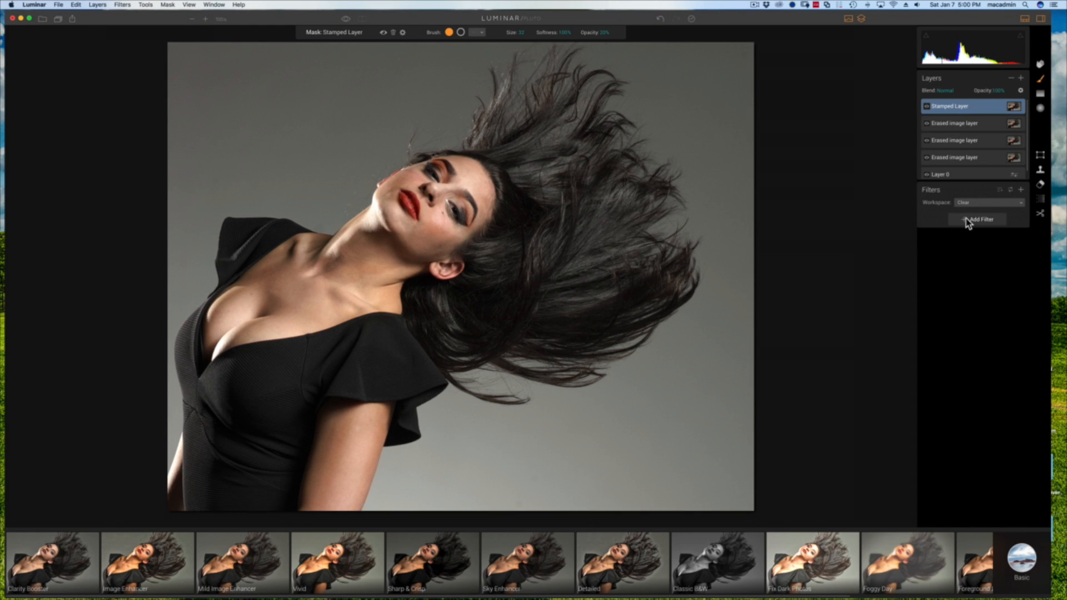
Step: Add an Orton Effect filter to the stamped layer with amount 46, brightness 12, contrast 29 and saturation 4
click(968, 222)
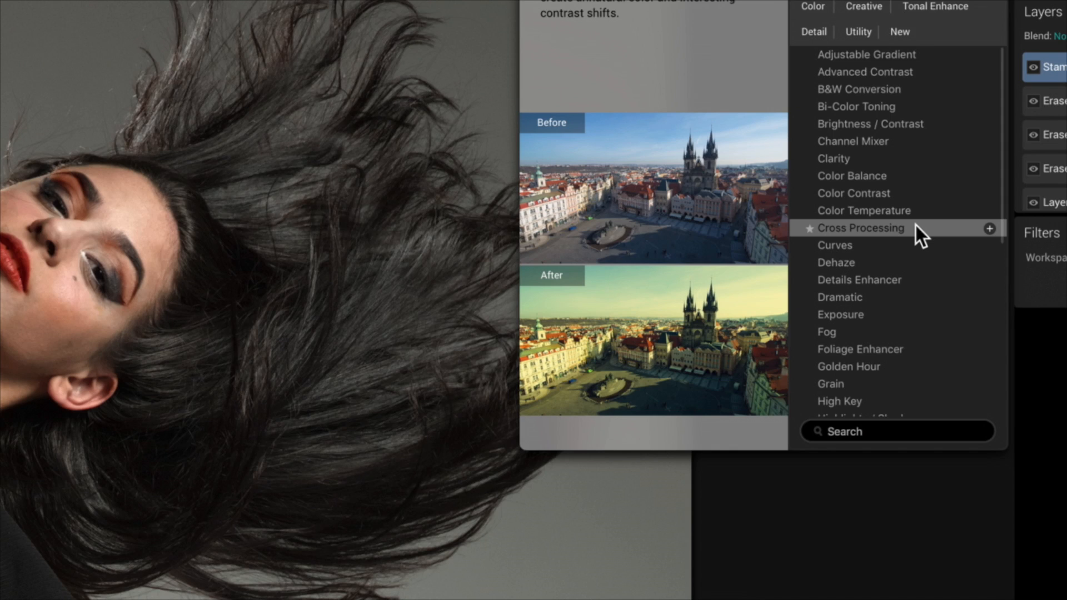
scroll(916, 225, down, 5)
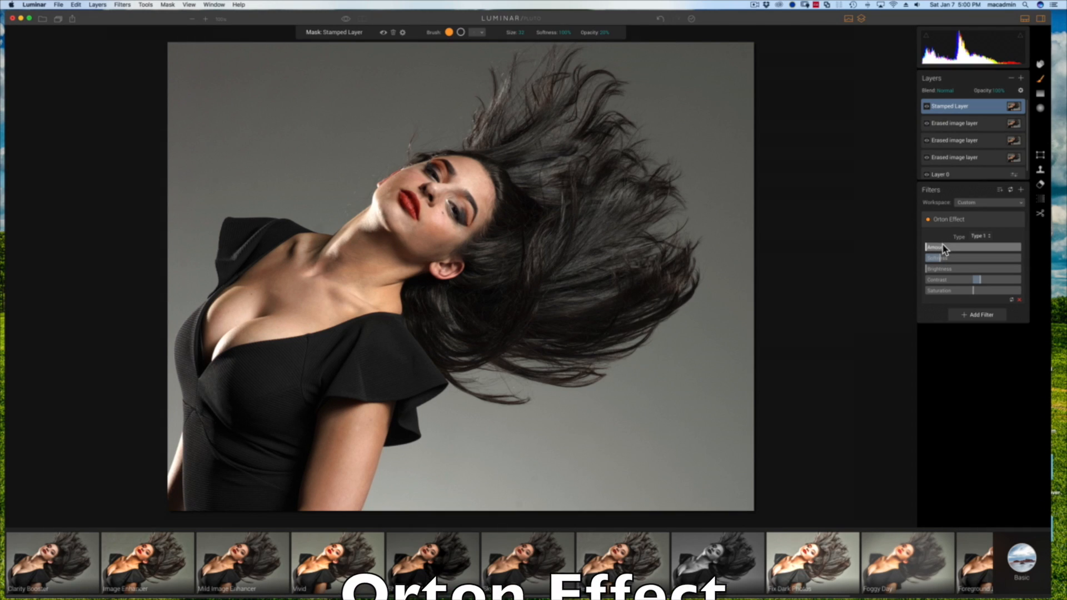
mouse_move(945, 246)
mouse_down()
mouse_move(970, 253)
mouse_move(954, 252)
mouse_up()
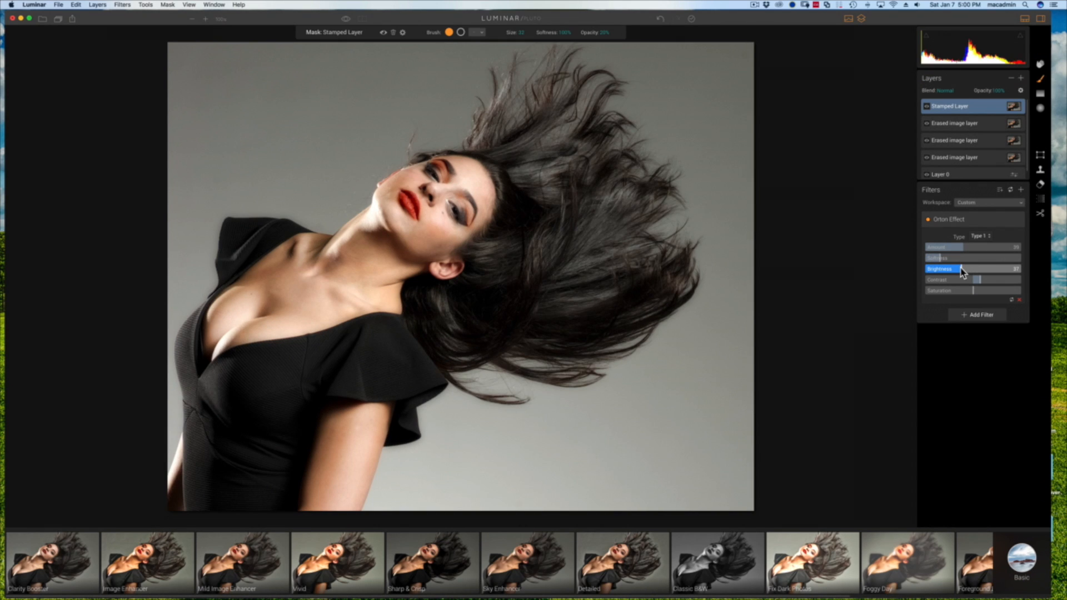
drag(962, 272, 972, 299)
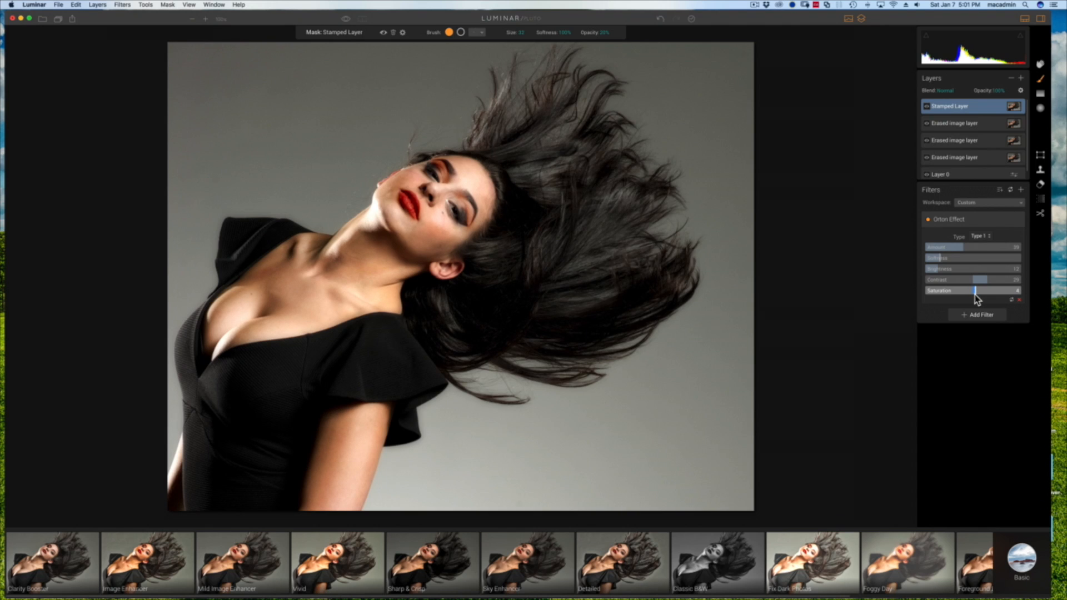
drag(968, 249, 971, 253)
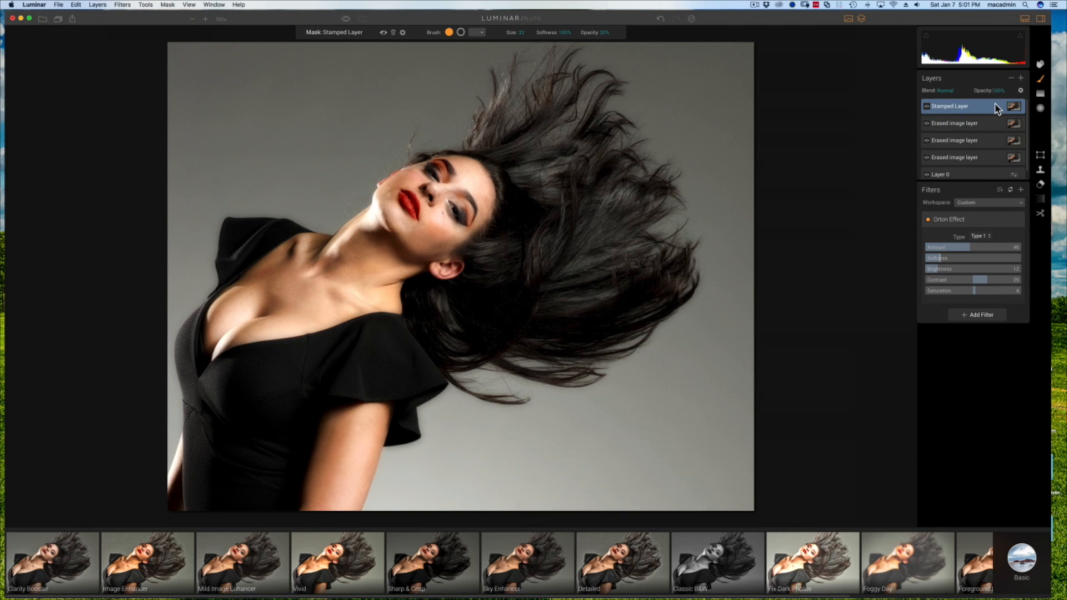
Step: Lower the stamped layer's opacity to 54%
click(1007, 90)
drag(1024, 103, 1003, 104)
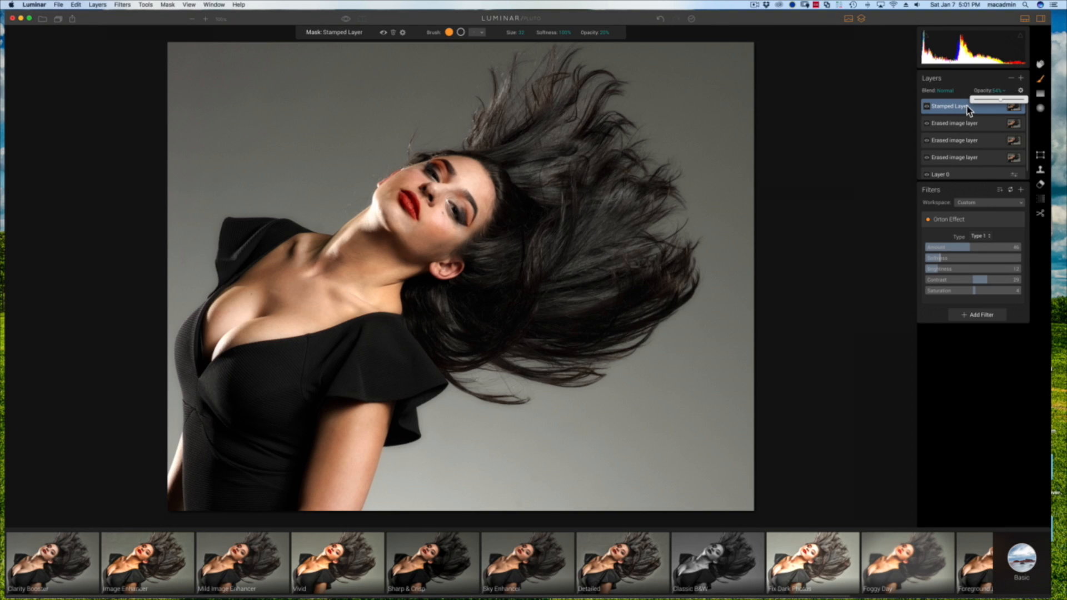
click(1005, 91)
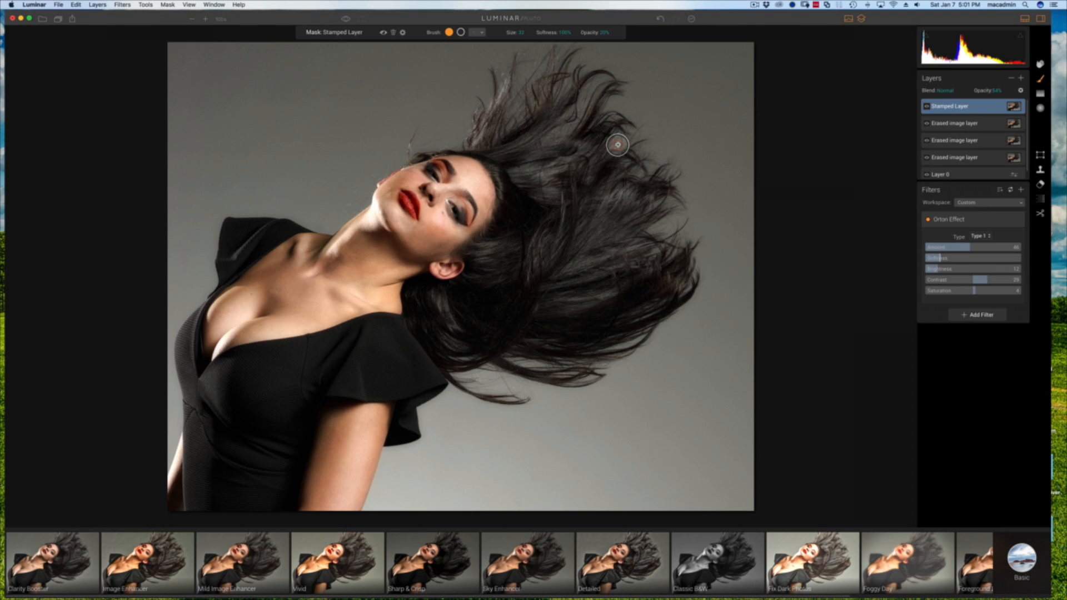
Step: Erase the stamped layer's effect over the woman's face with a size 152 brush at 20% opacity
click(460, 32)
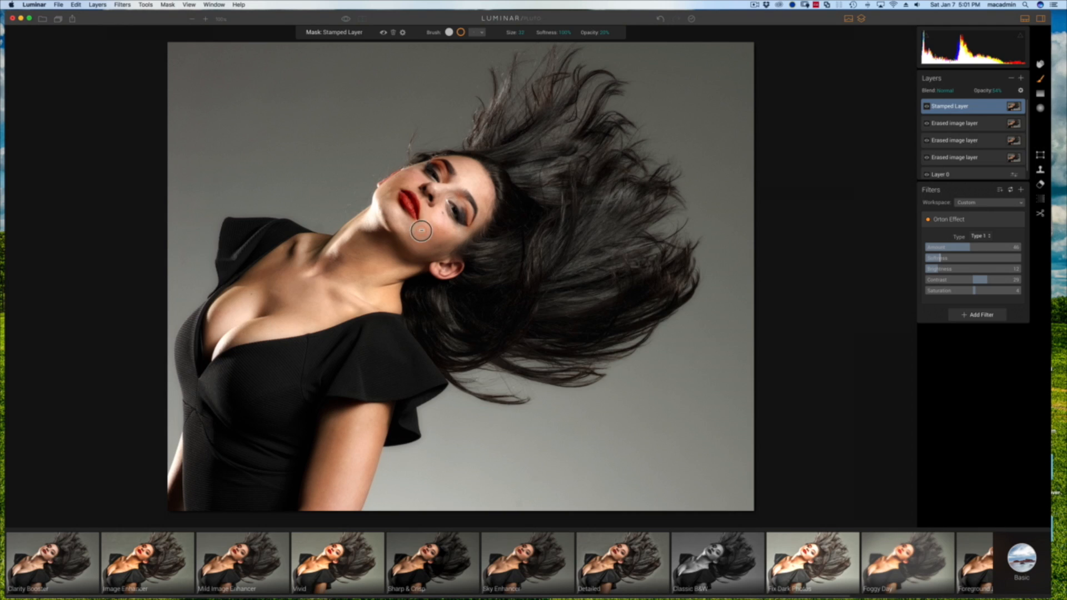
key(bracketright)
key(bracketright)
key(bracketright)
key(bracketright)
key(bracketright)
key(bracketright)
key(bracketright)
key(bracketright)
key(bracketright)
key(bracketright)
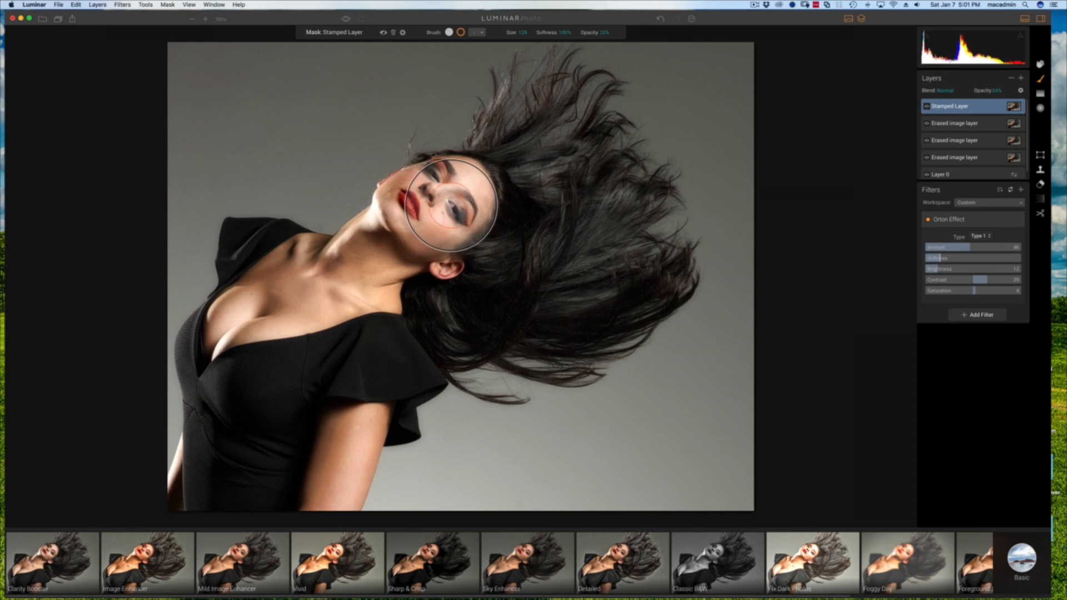
key(bracketright)
key(bracketright)
key(bracketright)
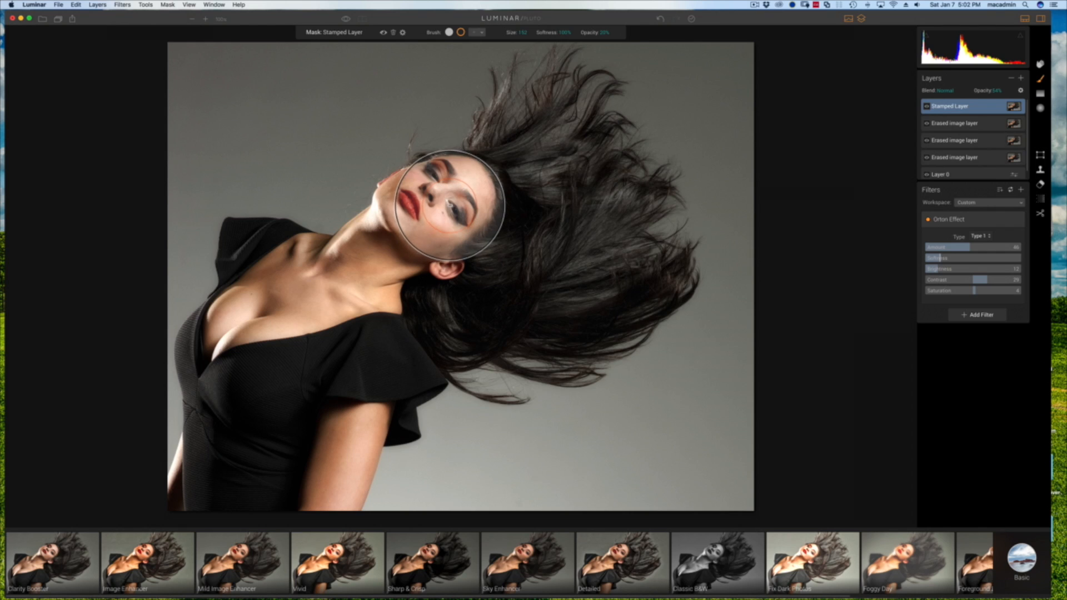
mouse_move(450, 205)
mouse_down()
mouse_move(389, 220)
mouse_move(476, 188)
mouse_move(459, 178)
mouse_move(395, 201)
mouse_move(372, 242)
mouse_move(462, 203)
mouse_move(470, 177)
mouse_move(382, 215)
mouse_move(601, 114)
mouse_up()
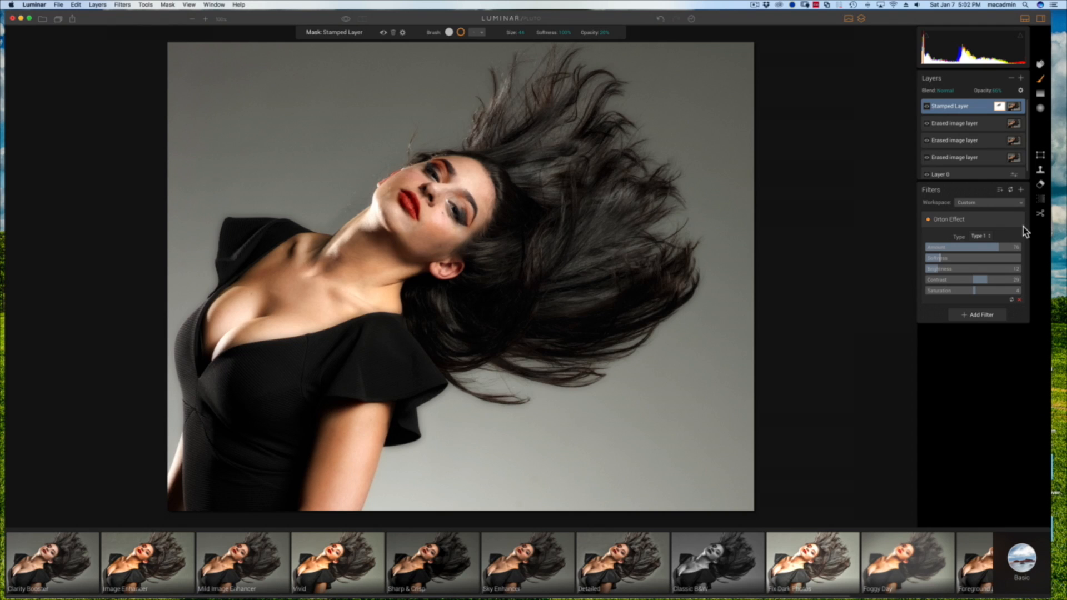
Step: Add an Image Radiance filter with amount 22 and a Texture Overlay filter to the stamped layer
click(973, 315)
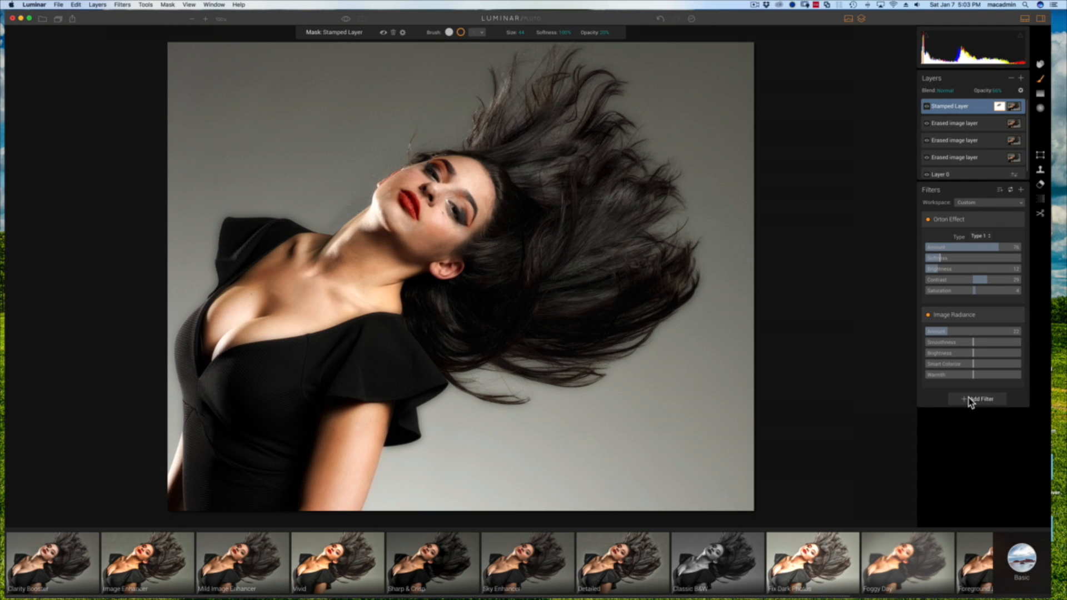
click(970, 400)
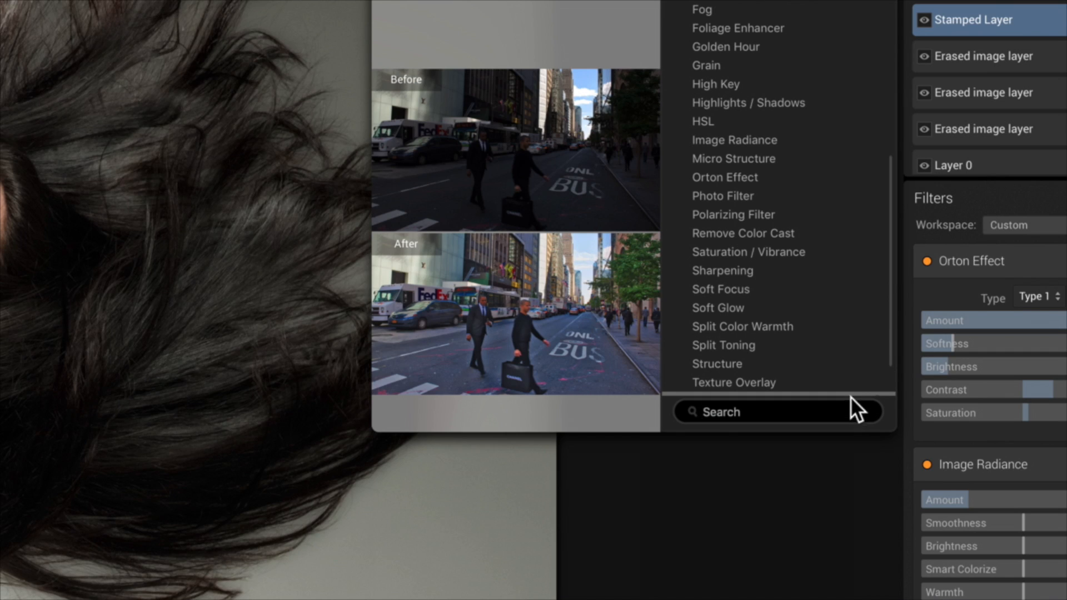
click(854, 385)
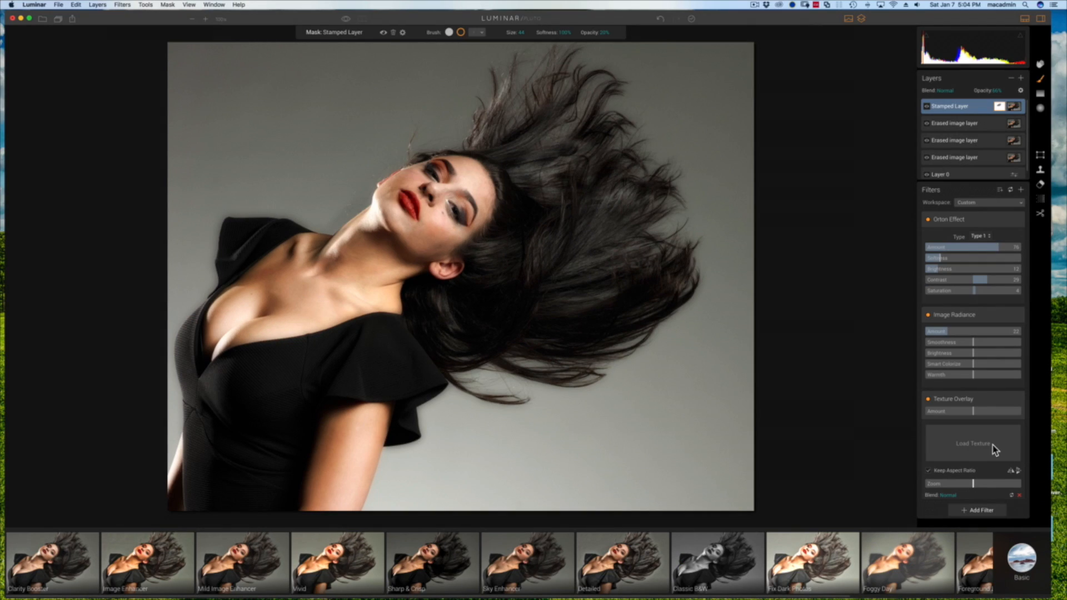
Step: Load the golden "base of the gate behind" image from the Textures folder in LtRoom4CAT as the overlay texture
click(994, 450)
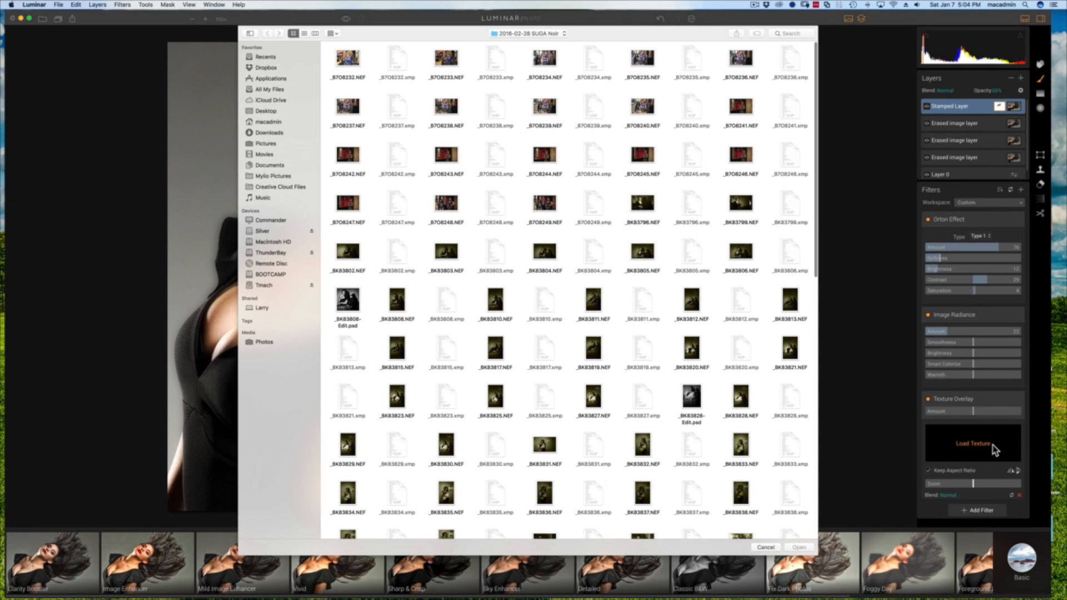
click(564, 34)
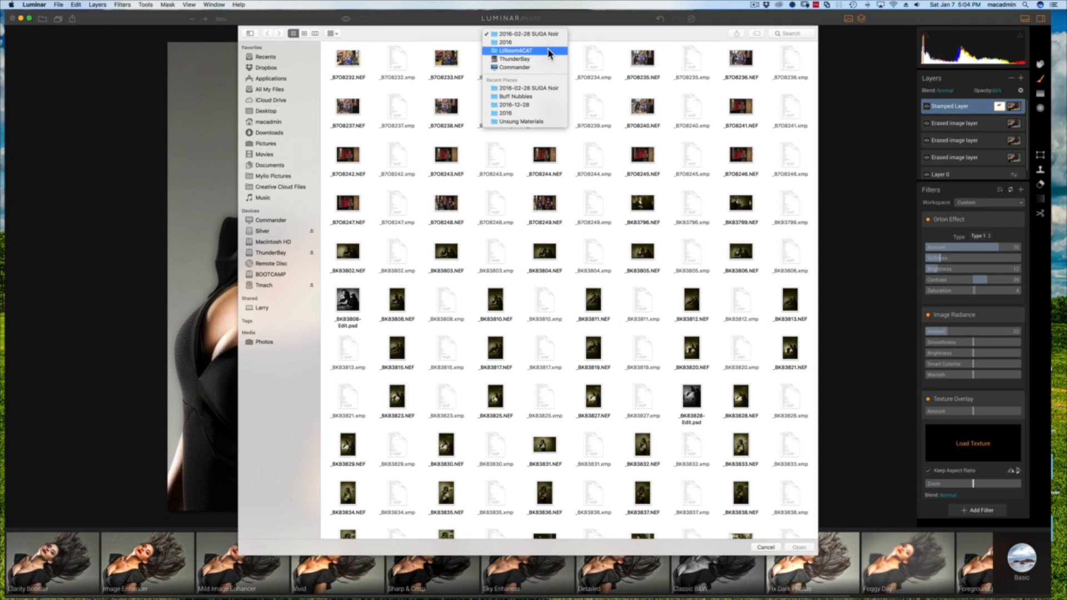
click(548, 51)
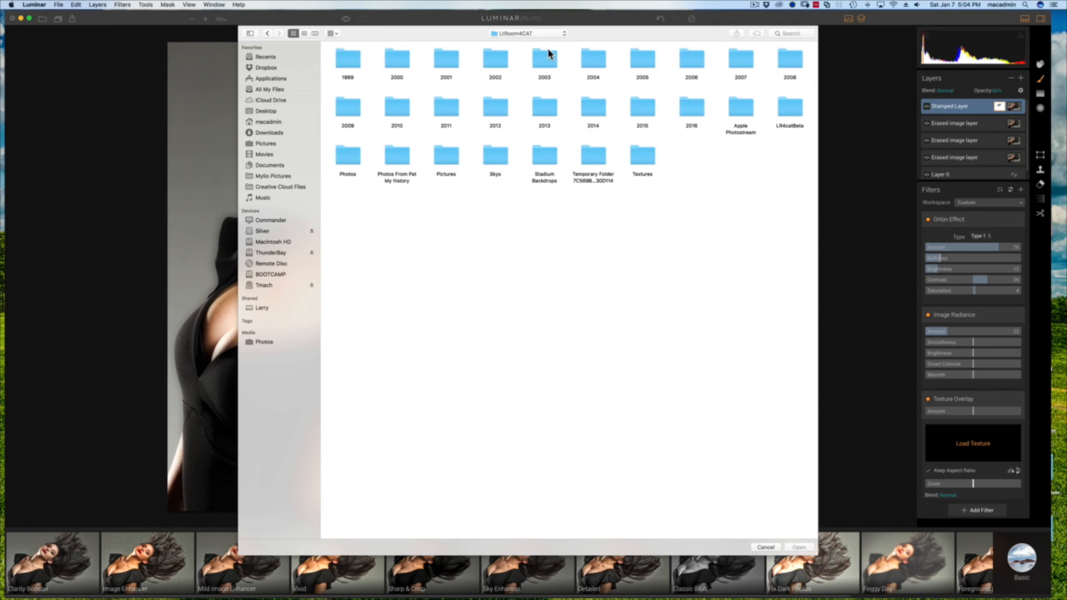
double_click(646, 156)
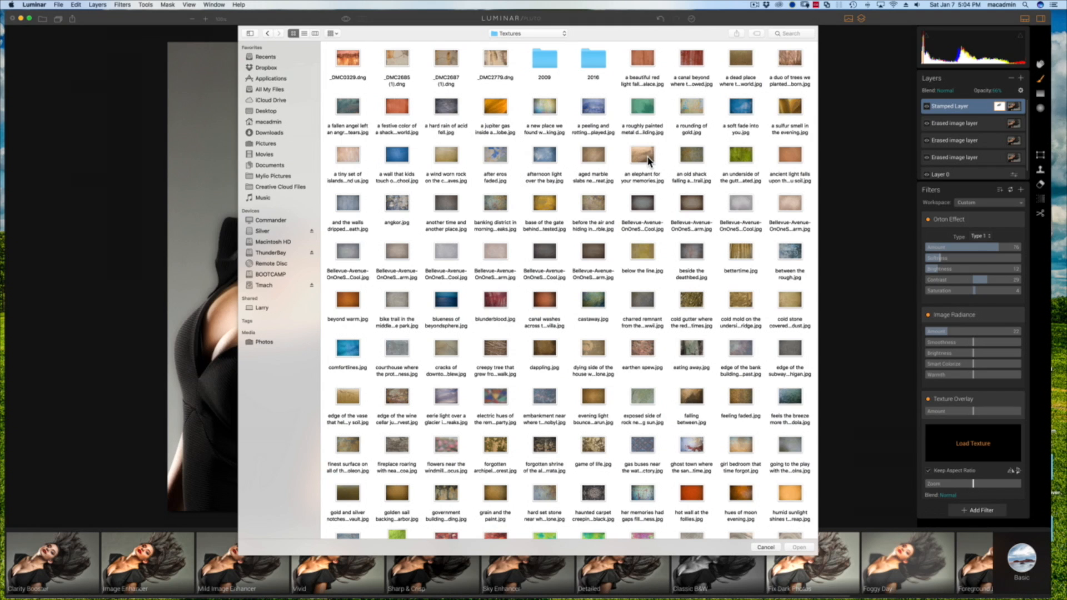
click(549, 206)
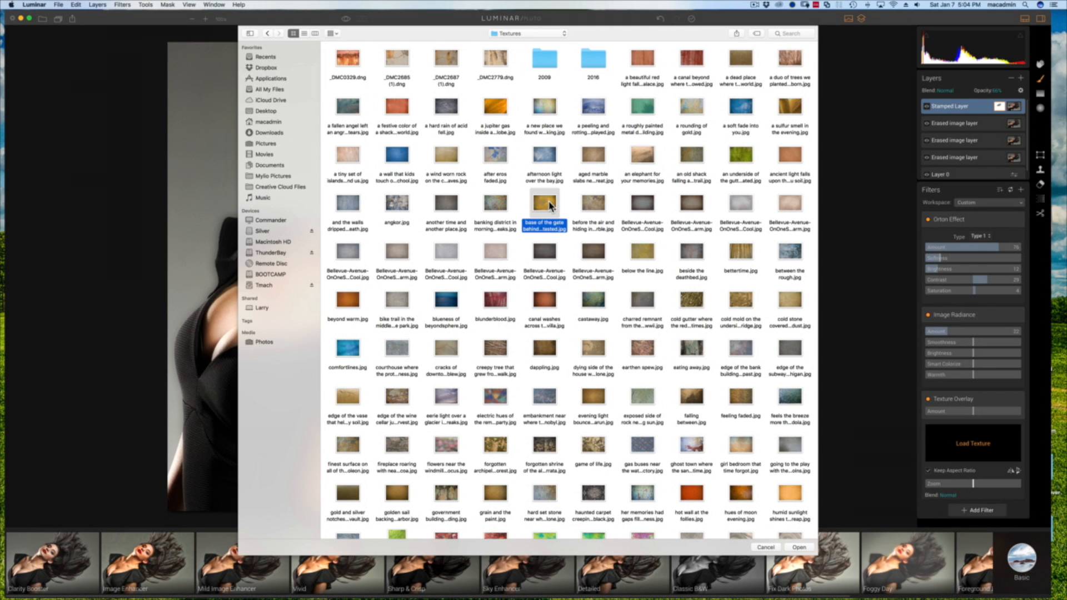
click(804, 547)
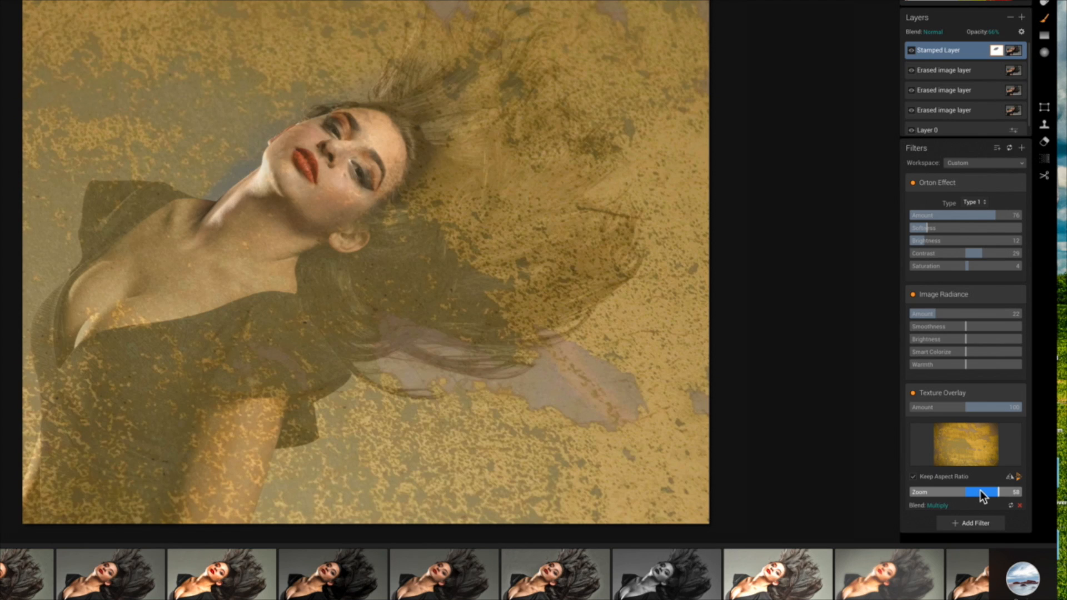
Step: Set the Texture Overlay's amount to 54 and its zoom to 3
click(984, 407)
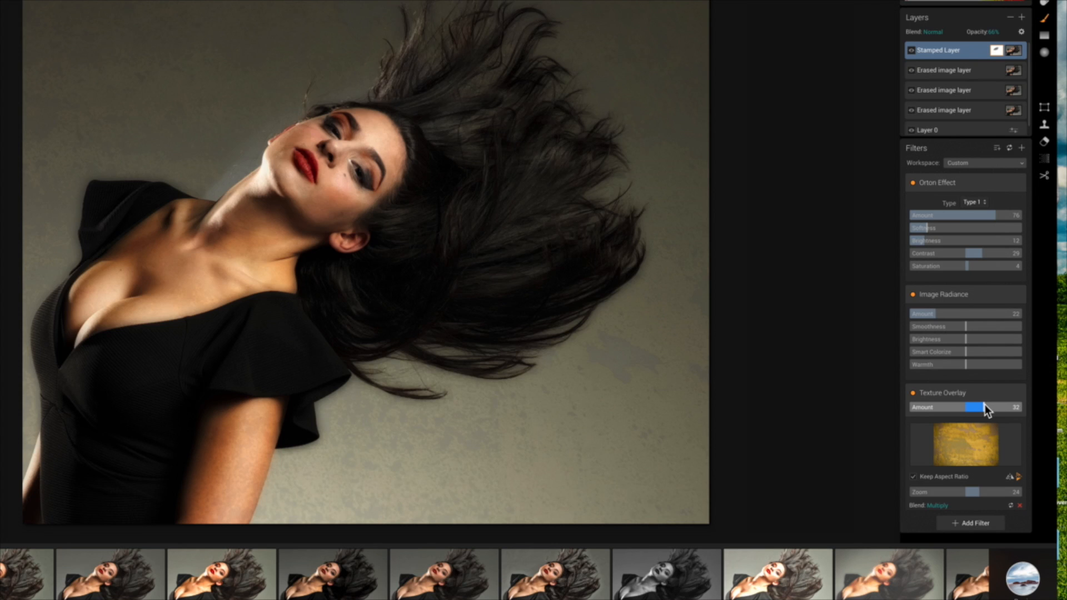
drag(985, 405, 988, 404)
drag(989, 408, 990, 407)
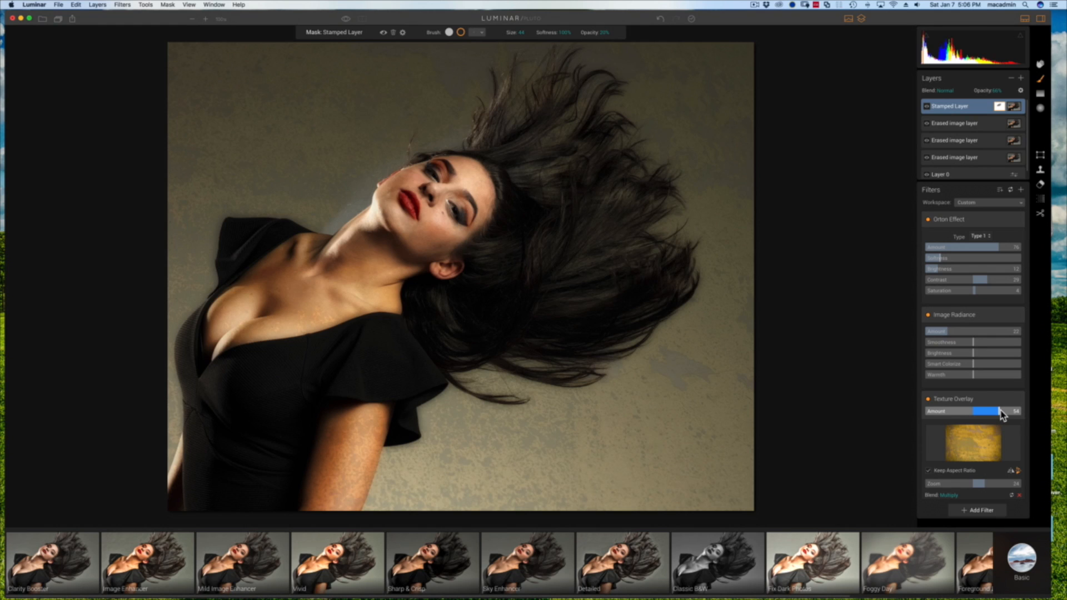
drag(987, 488, 977, 489)
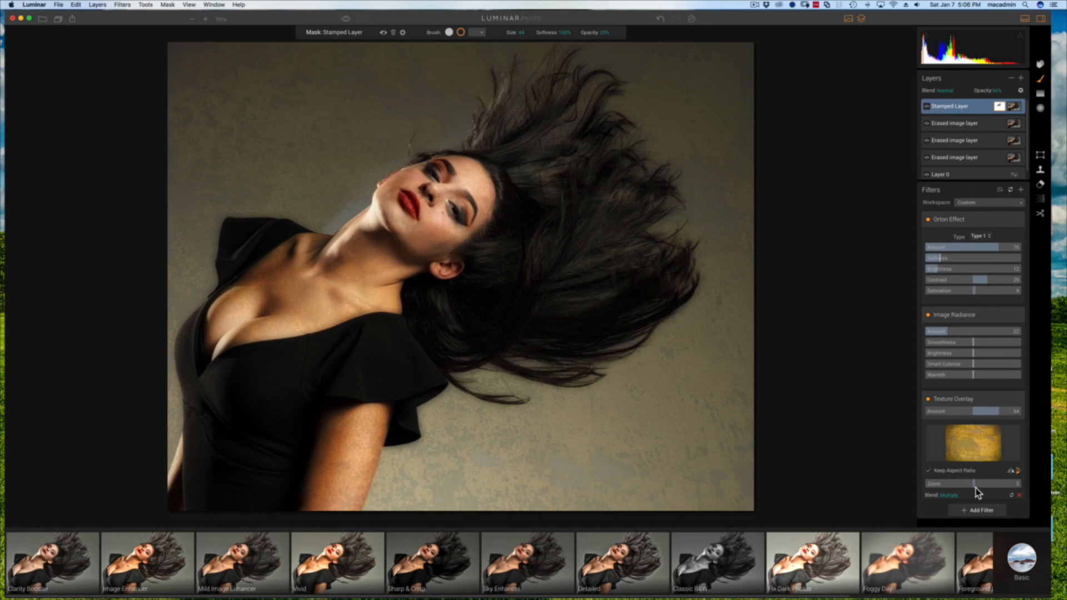
Step: Mask the Texture Overlay filter by erasing the texture over the woman at 100% opacity, and enlarge the brush to 56
click(1016, 401)
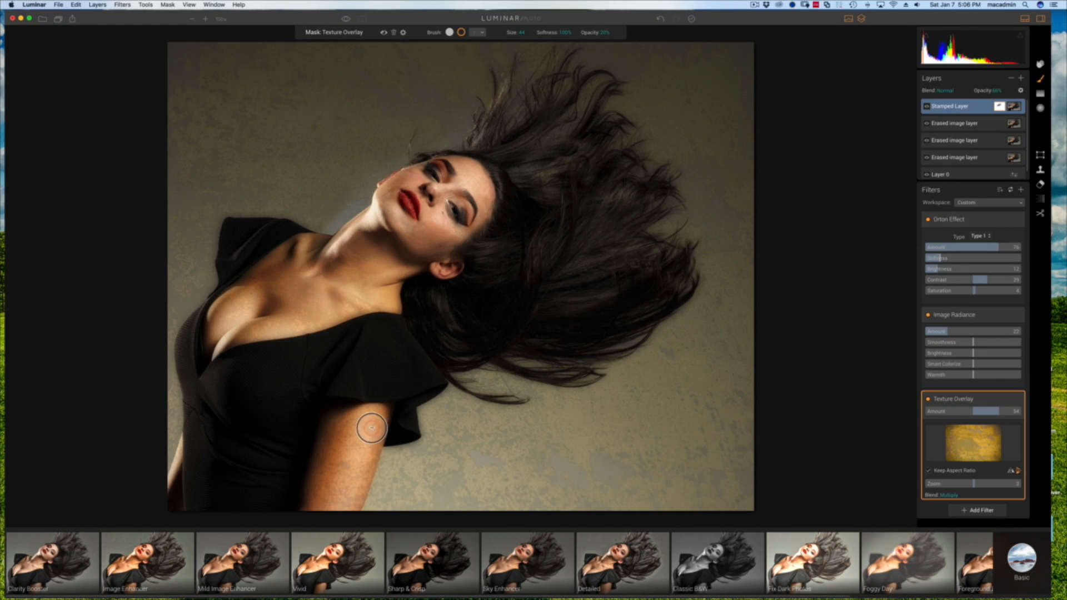
drag(353, 514, 372, 352)
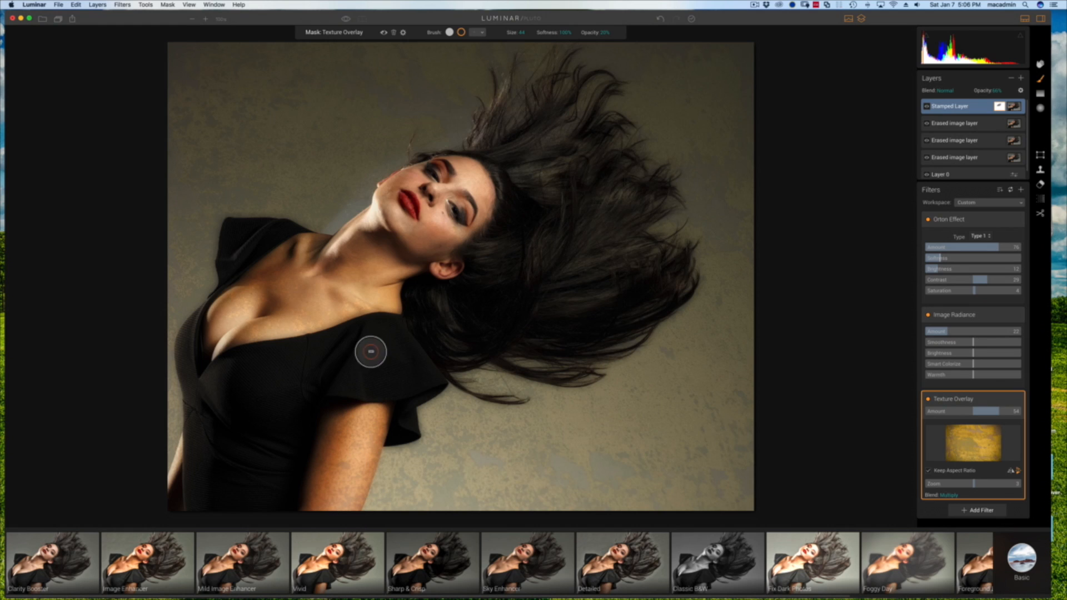
click(608, 34)
drag(601, 48, 632, 46)
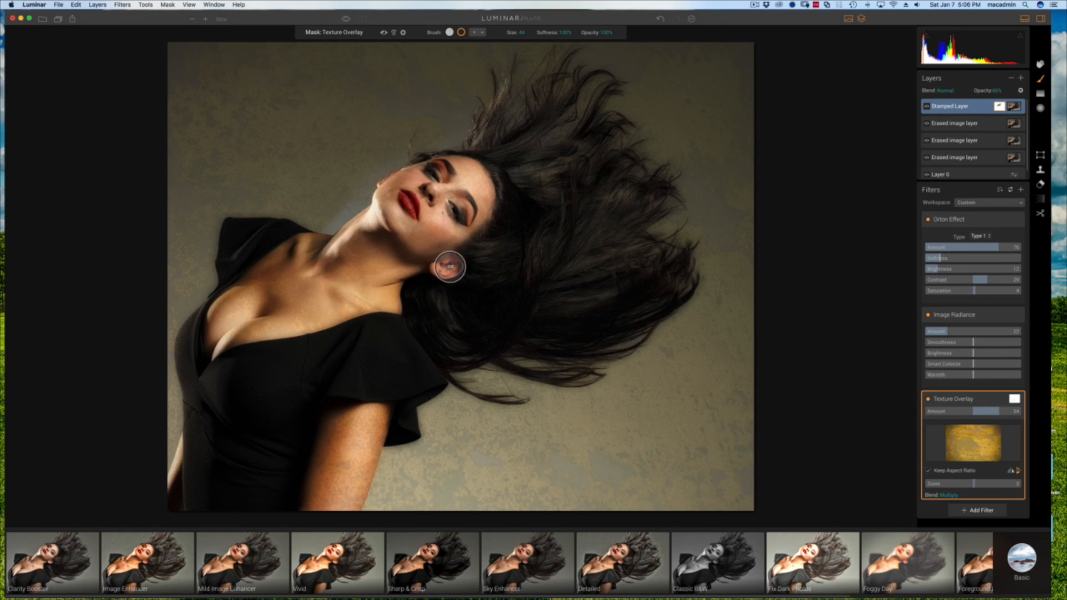
mouse_move(477, 201)
mouse_down()
mouse_move(448, 180)
mouse_move(393, 198)
mouse_move(398, 174)
mouse_move(391, 196)
mouse_move(442, 229)
mouse_move(392, 261)
mouse_move(375, 296)
mouse_move(389, 315)
mouse_move(358, 461)
mouse_move(382, 414)
mouse_move(343, 528)
mouse_move(369, 455)
mouse_move(349, 481)
mouse_move(347, 415)
mouse_move(320, 516)
mouse_move(315, 495)
mouse_up()
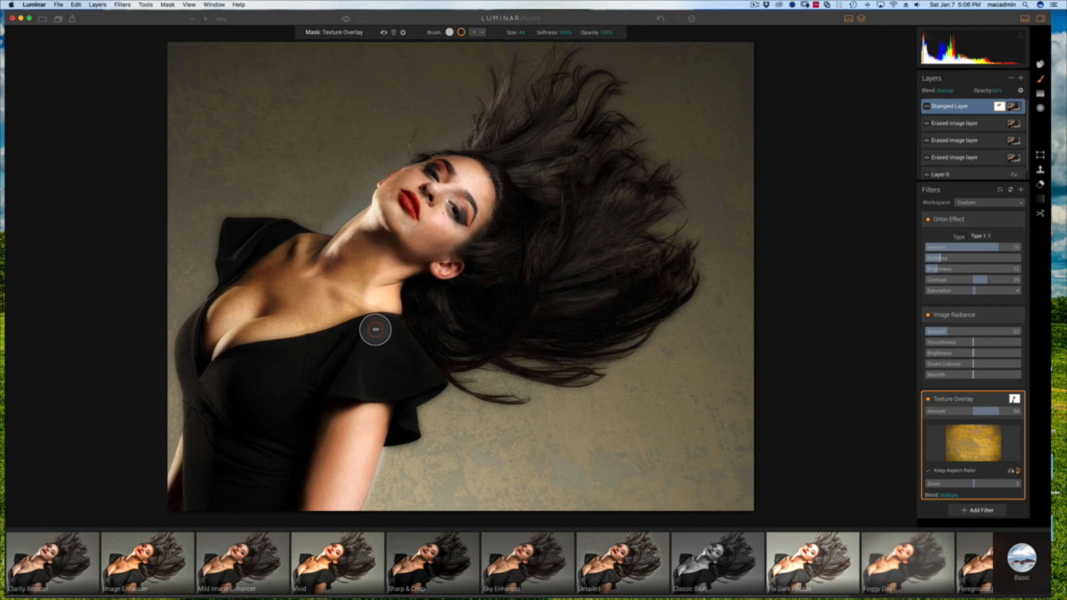
key(])
key(])
key(])
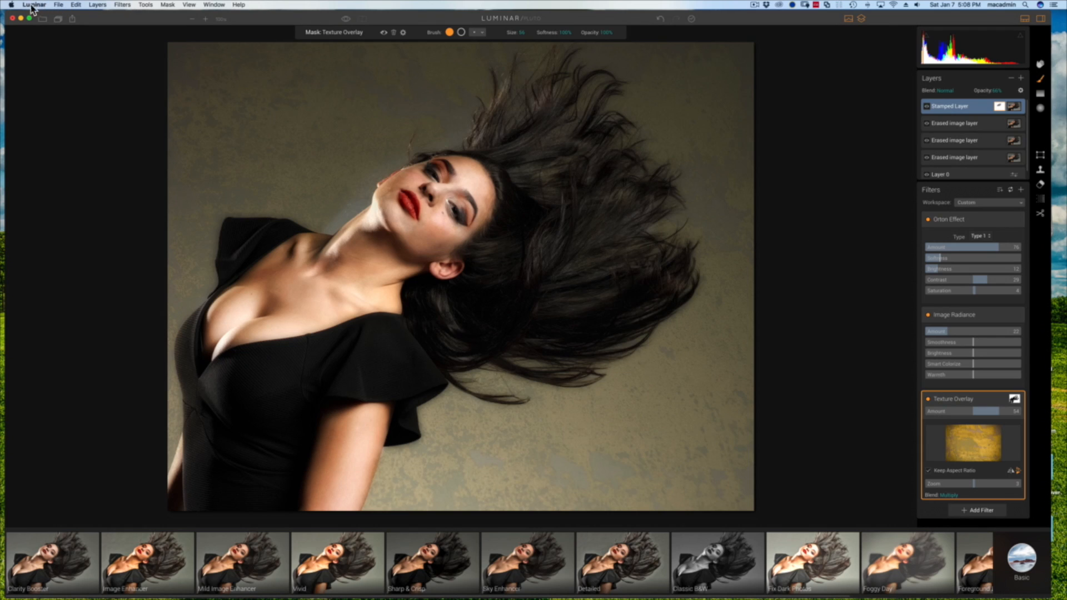
Step: Save the layered document with its history as "ANATOMY Capture0350.NEF.lmnr" in the 2016-12-28 folder
click(59, 5)
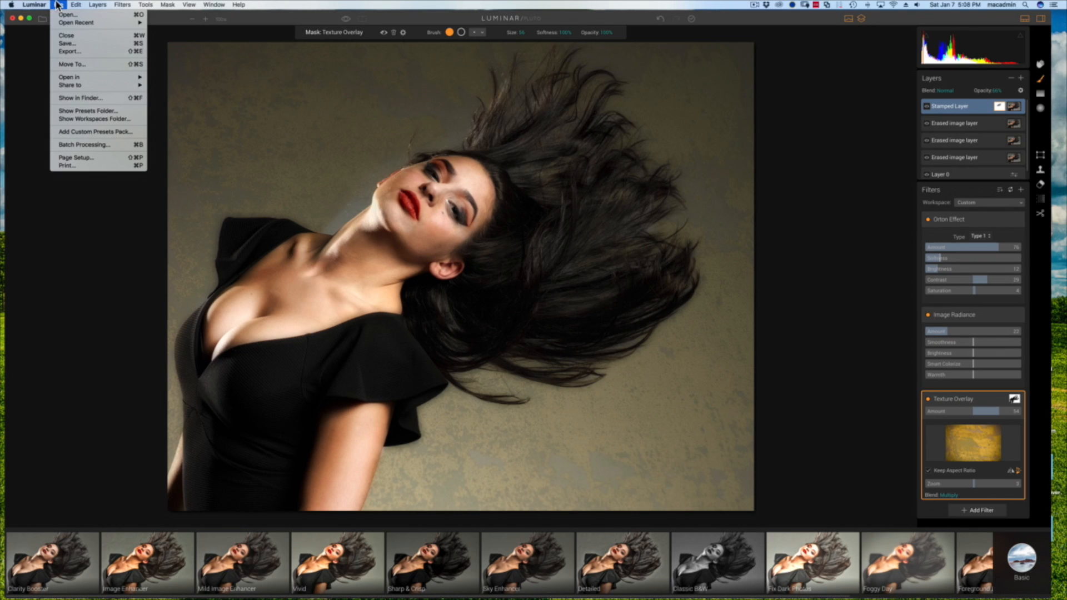
click(68, 44)
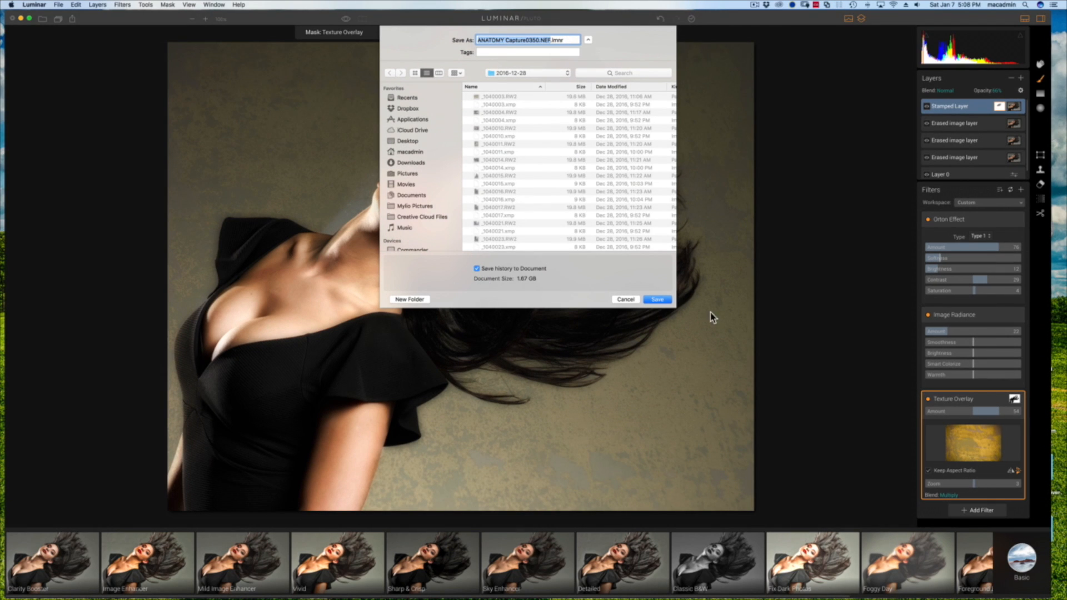
click(662, 298)
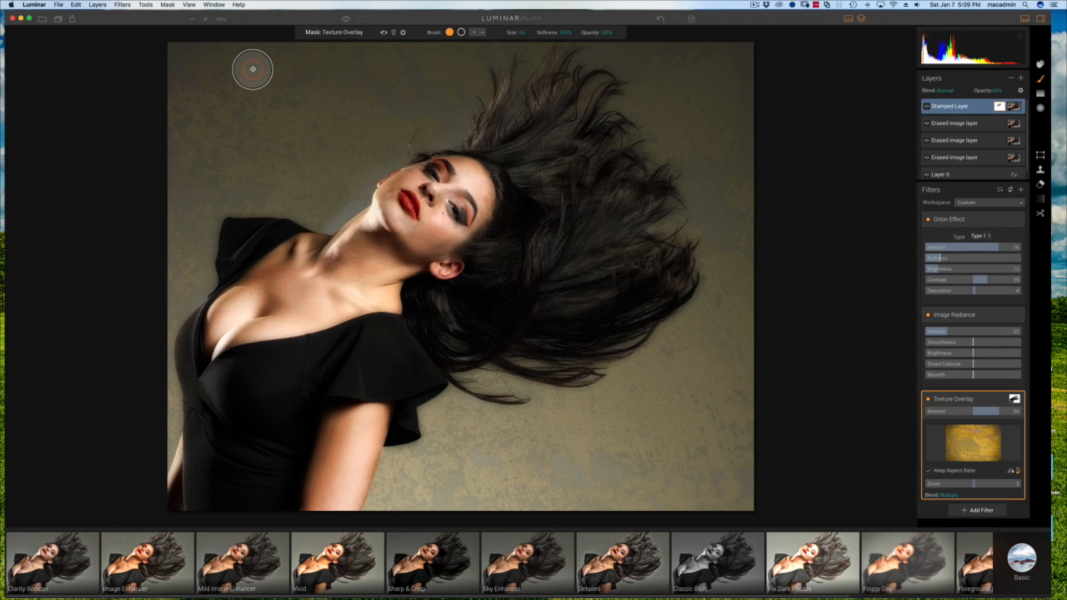
Step: Start an image export as a 16-bit LZW TIFF at original size and set its color space to ProPhoto RGB
click(58, 5)
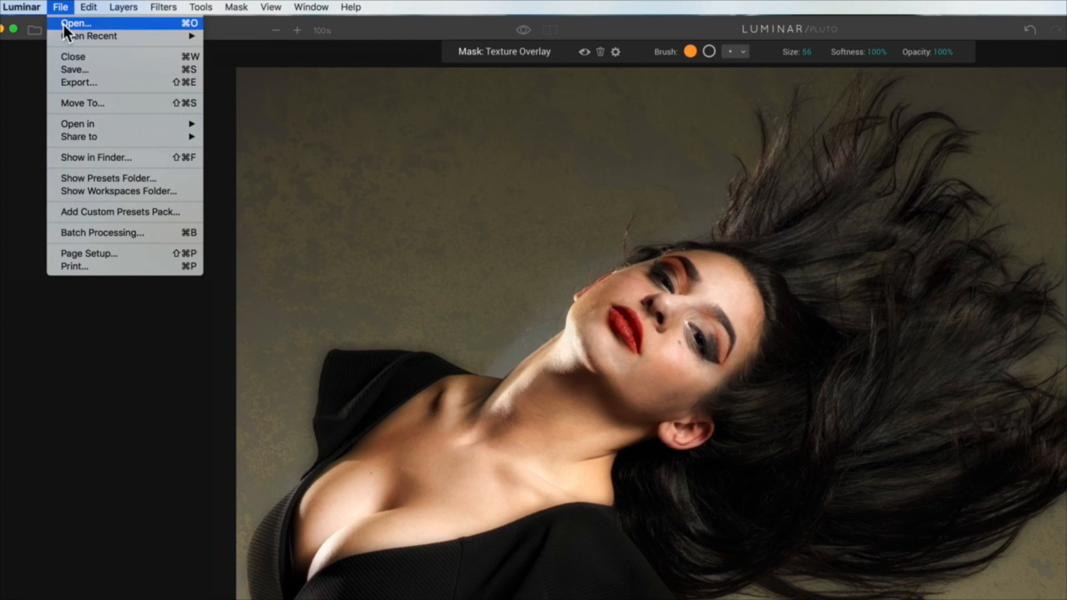
click(75, 81)
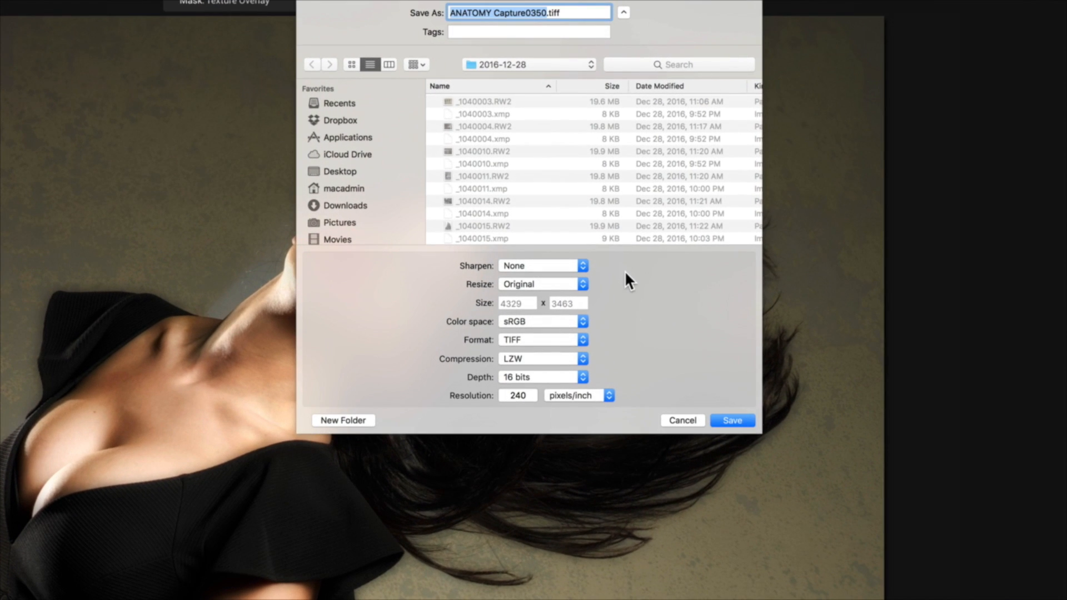
click(583, 340)
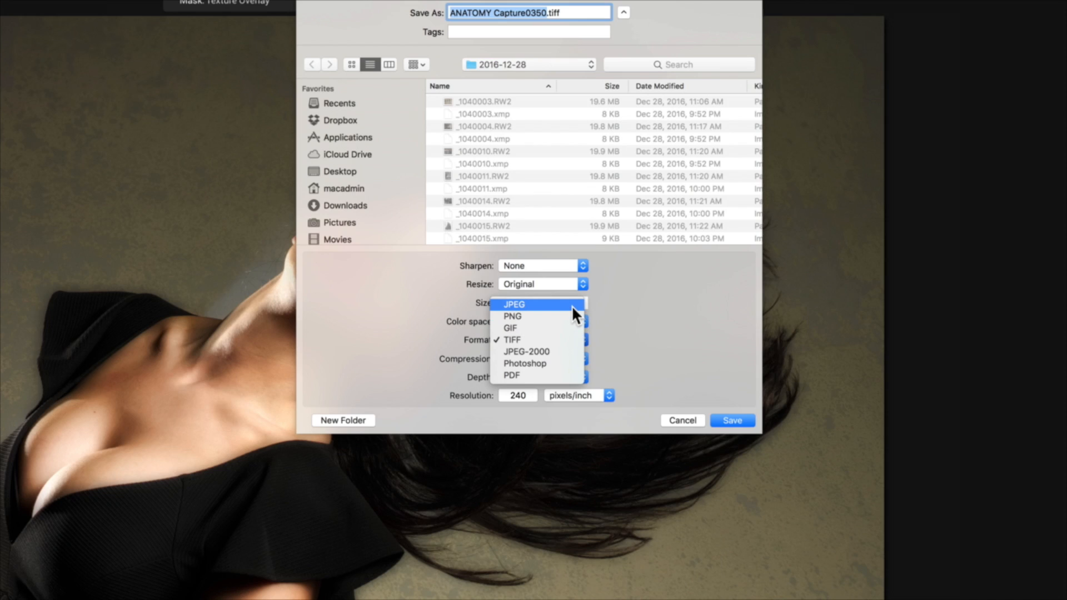
click(625, 308)
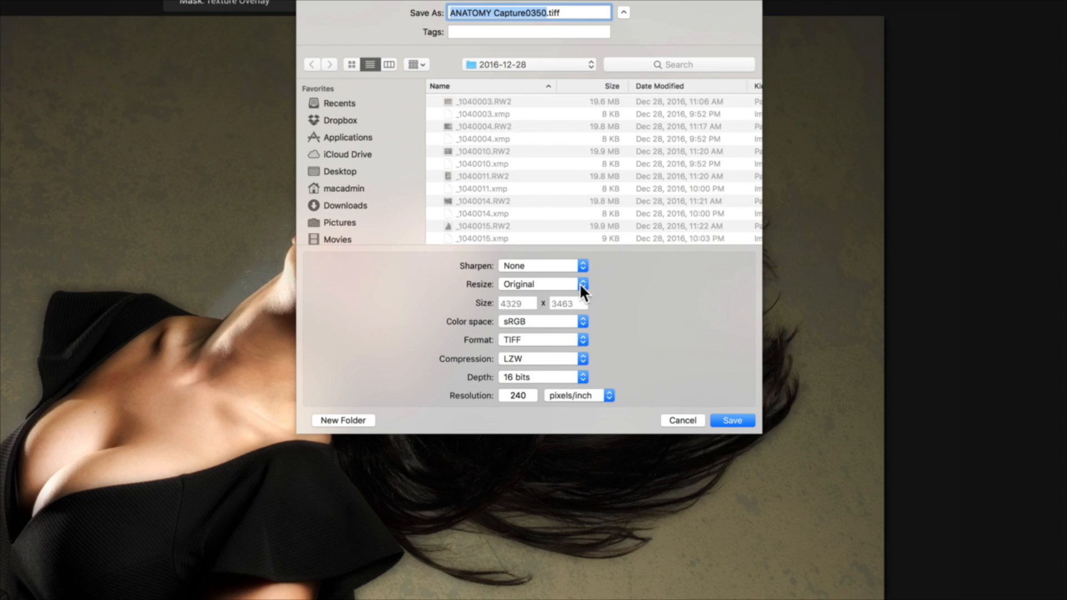
click(581, 284)
click(616, 290)
click(582, 319)
click(565, 345)
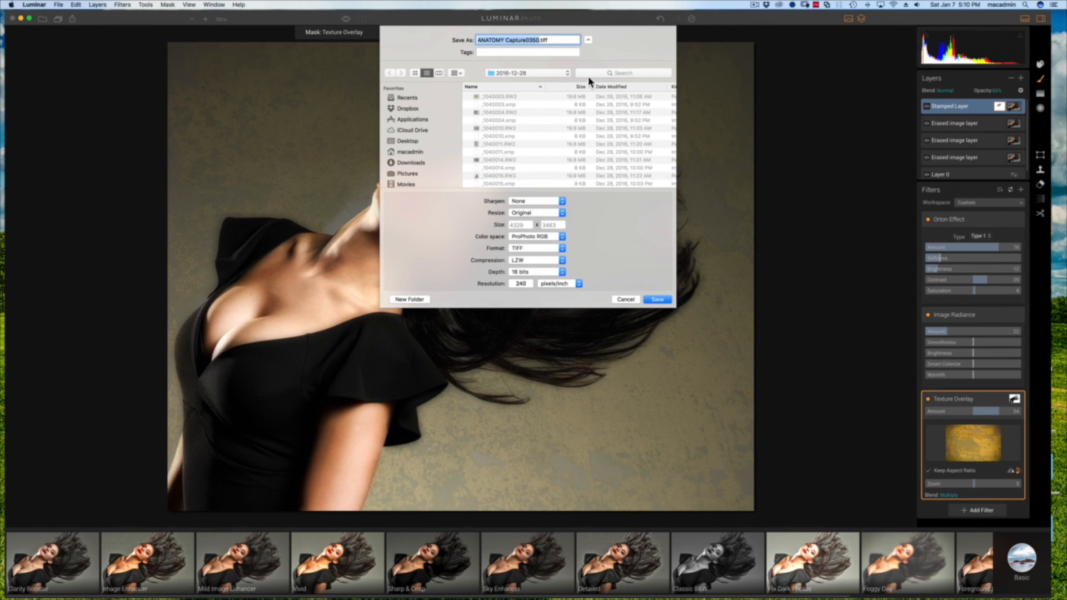
Step: Name the export "ANATOMY Capture0350 lum edit.tiff" and save it
click(538, 40)
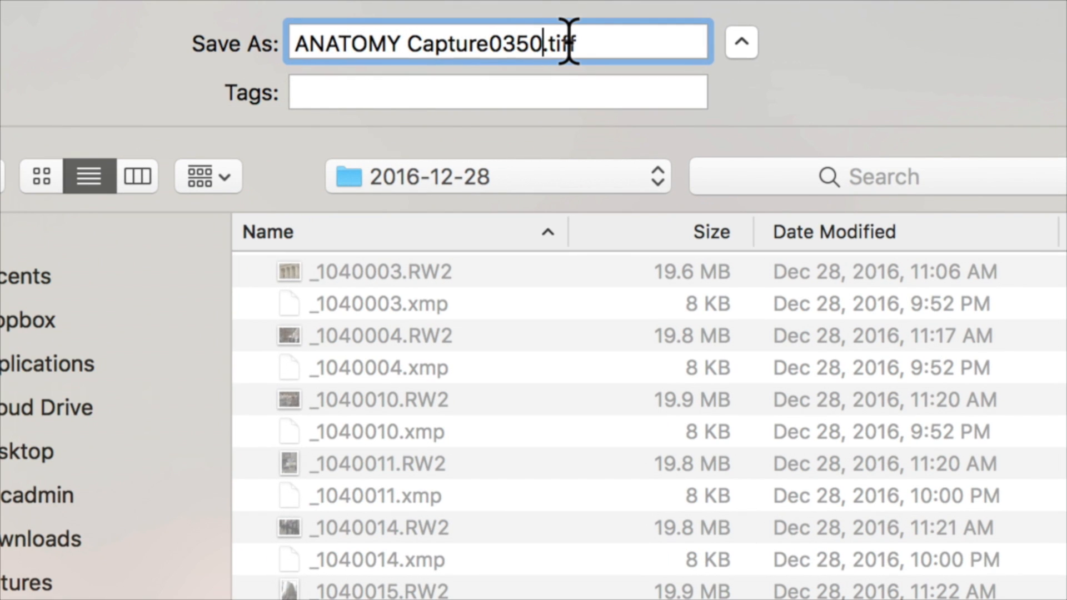
text(lum edit)
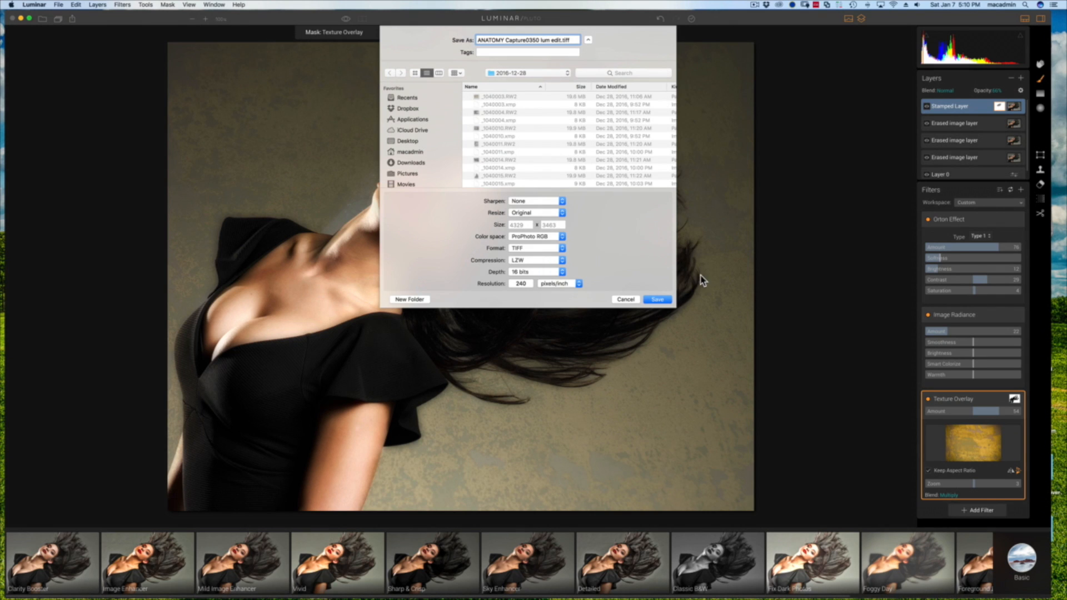
click(657, 300)
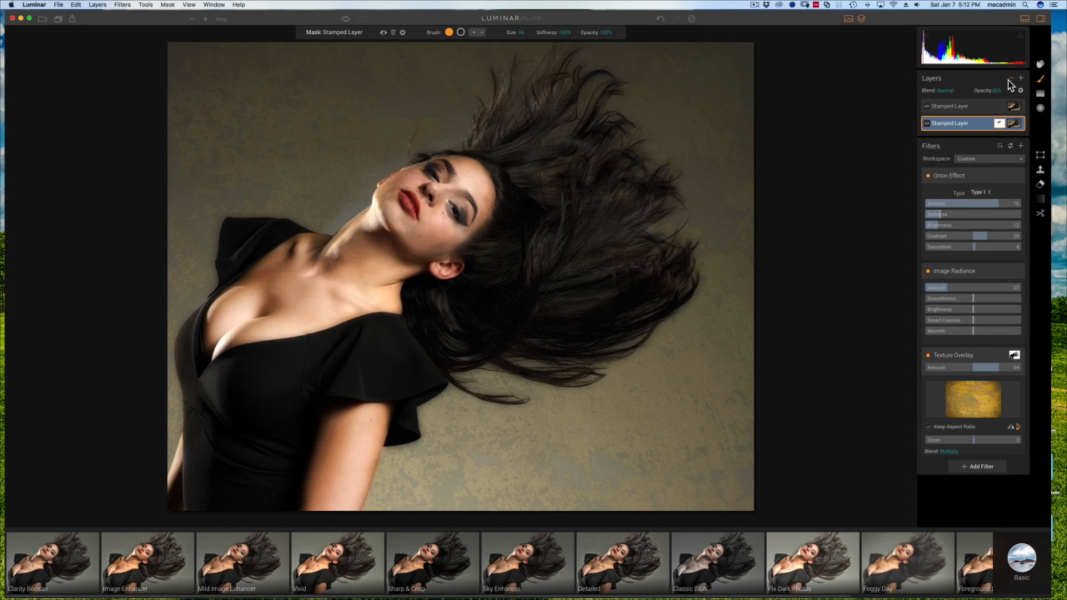
Step: Delete the lower stamped layer and switch the preset collection from Basic to Creative Portraits Presets
click(1009, 79)
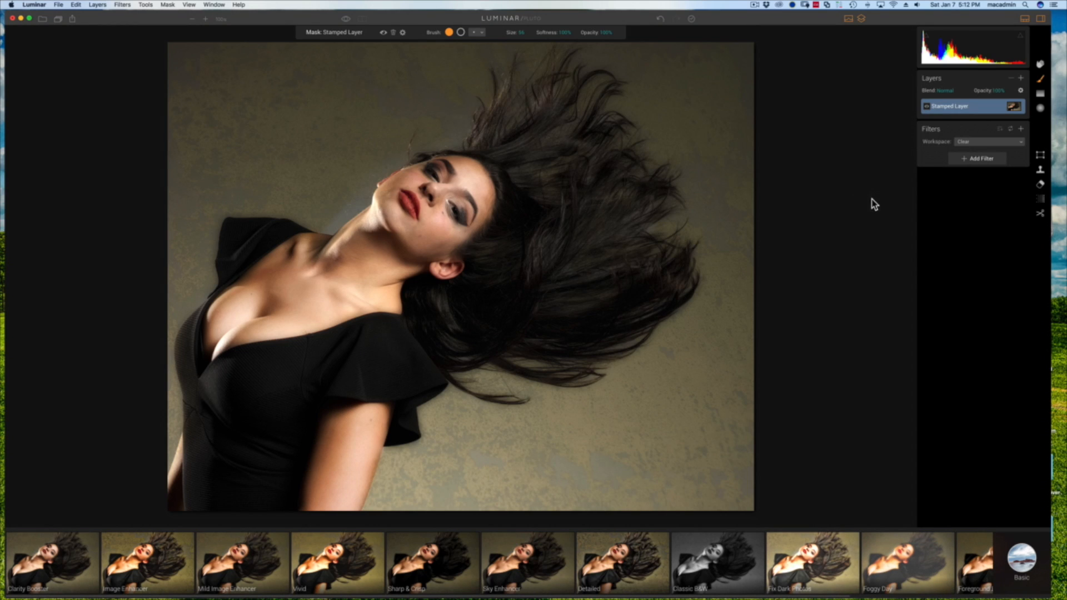
click(1022, 567)
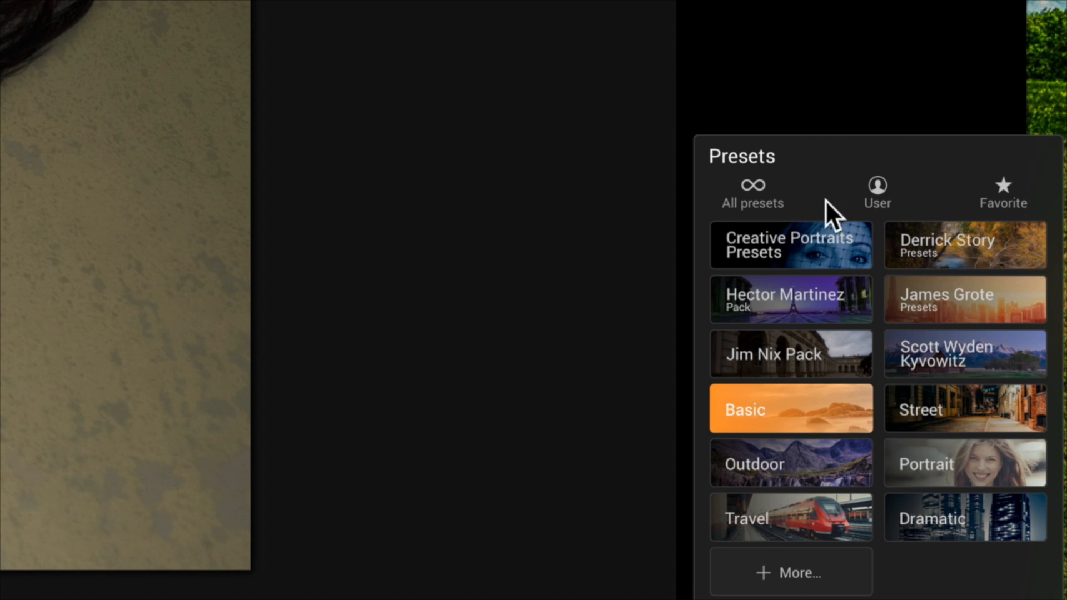
click(813, 244)
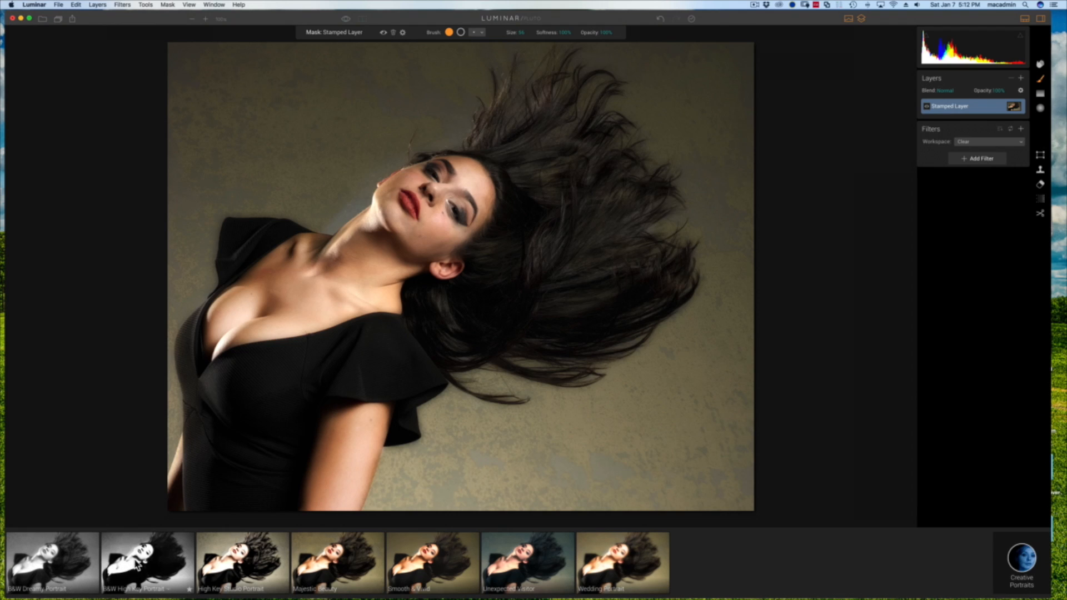
Step: Try the B&W High Key Portrait and B&W Dreamy Portrait presets on the stamped layer
click(134, 559)
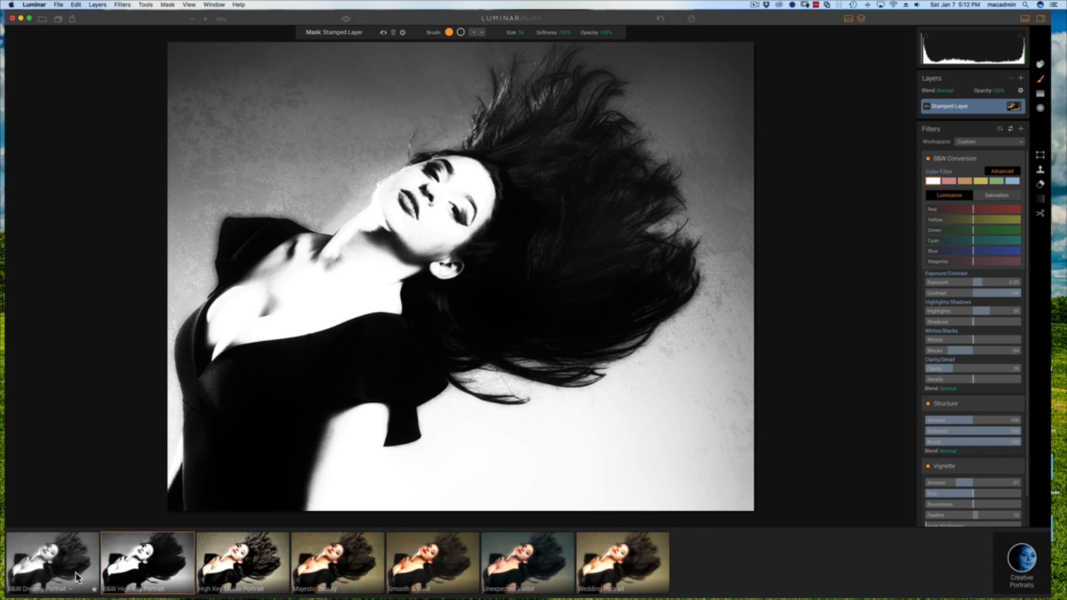
click(76, 557)
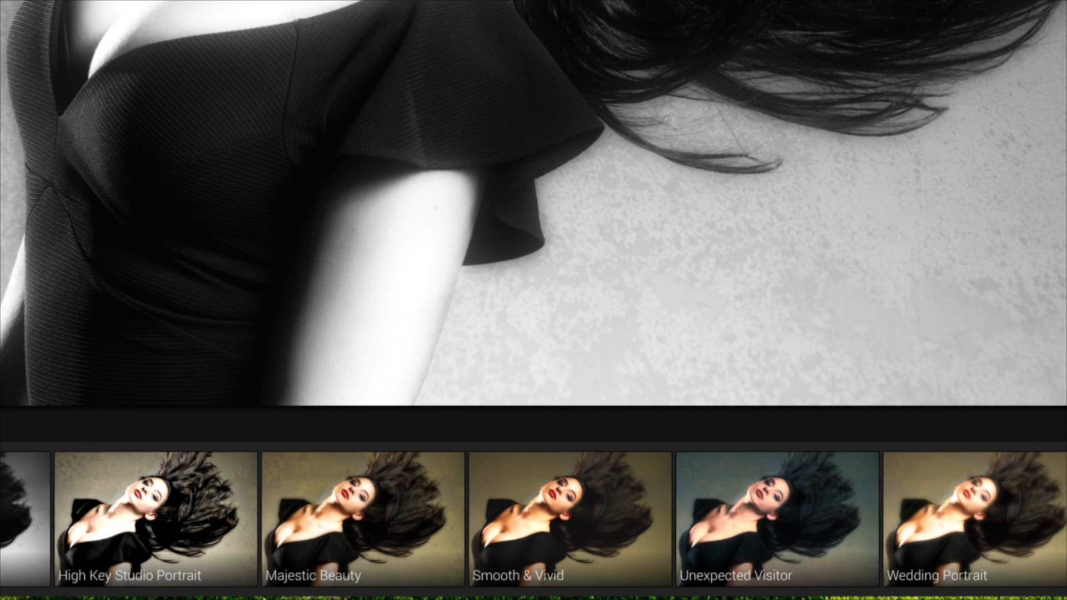
Step: Apply the Unexpected Visitor preset to the stamped layer and stamp the result to a new layer
mouse_move(296, 598)
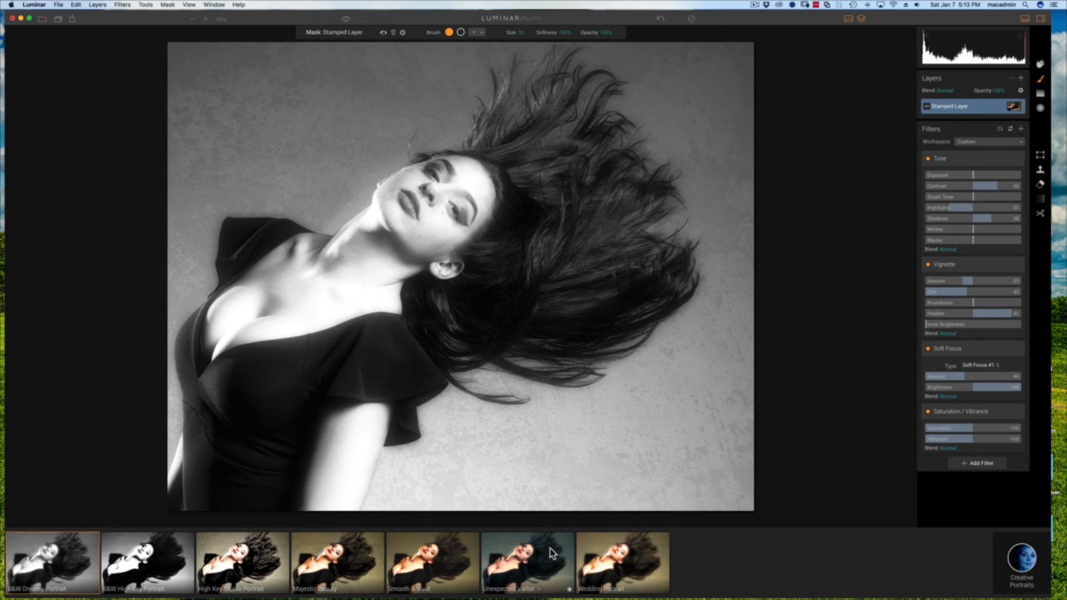
click(552, 553)
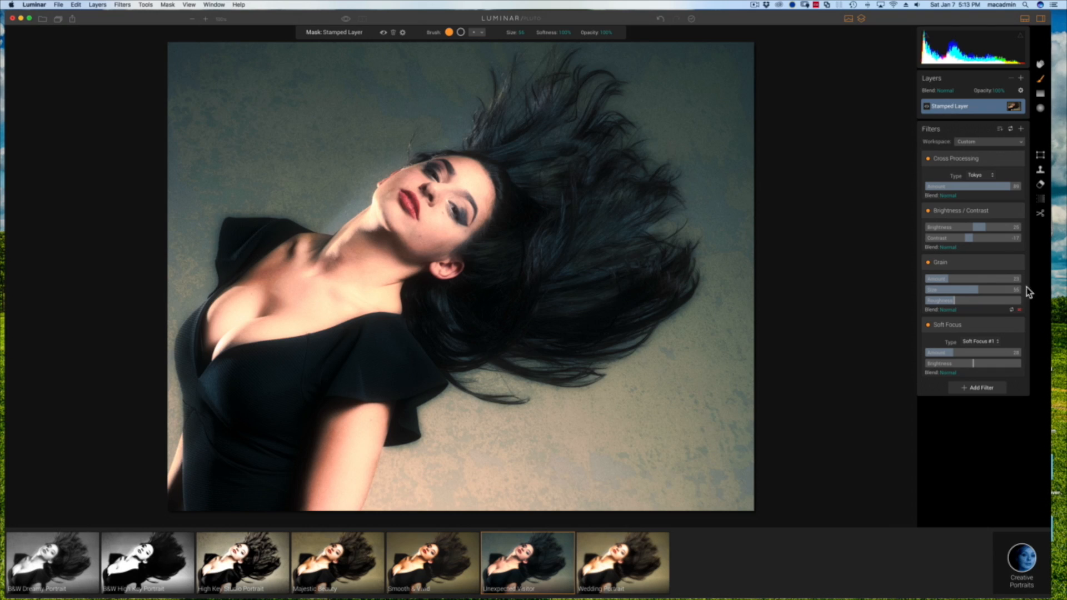
key(alt+shift+super+e)
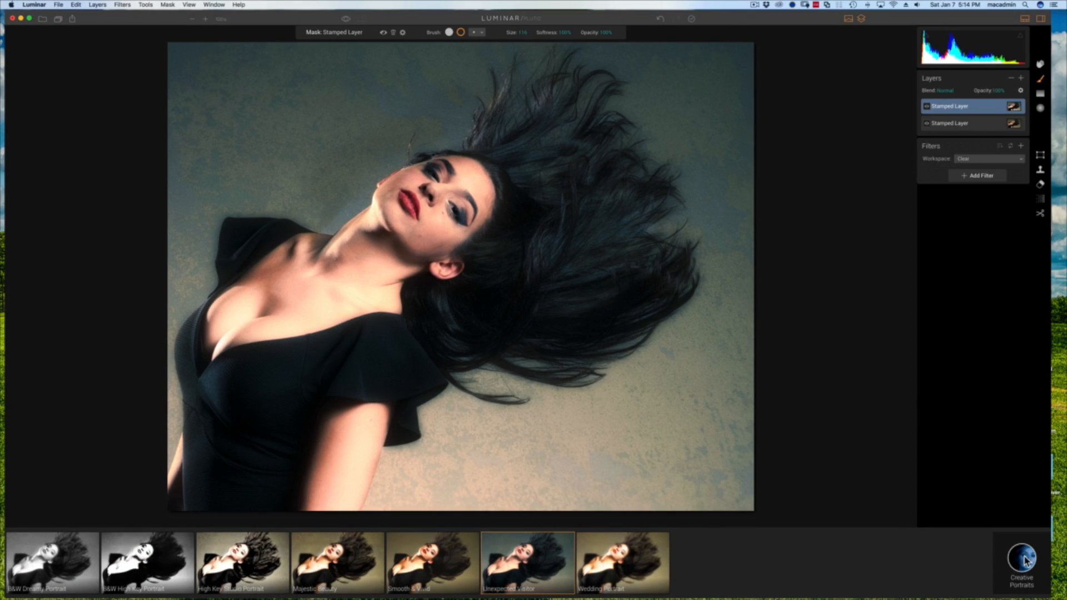
Step: Apply the Colorized preset from the Hector Martinez Pack to the new stamped layer
click(1028, 558)
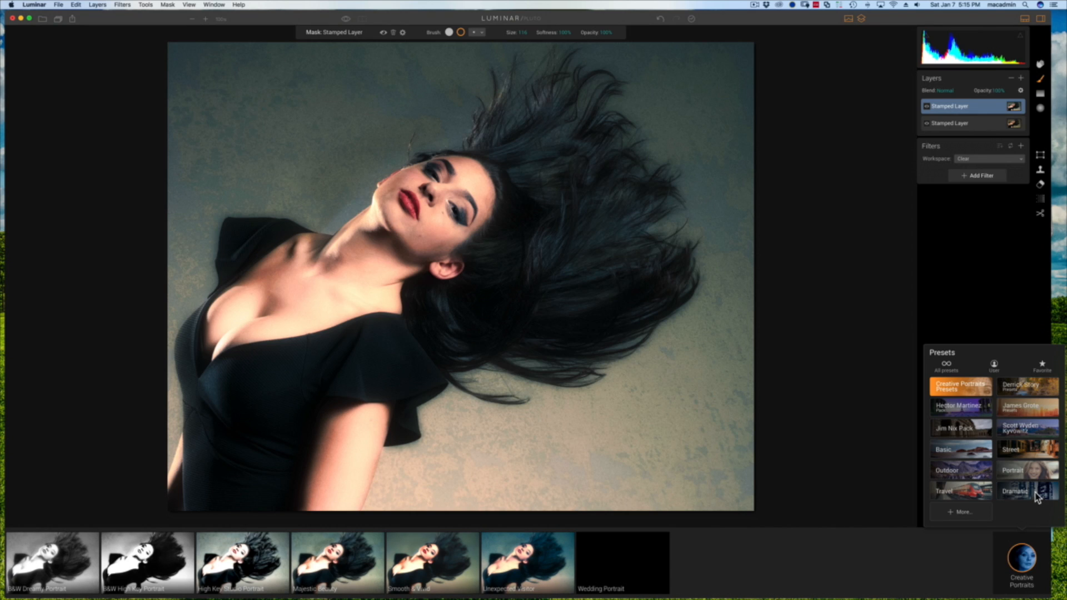
click(951, 410)
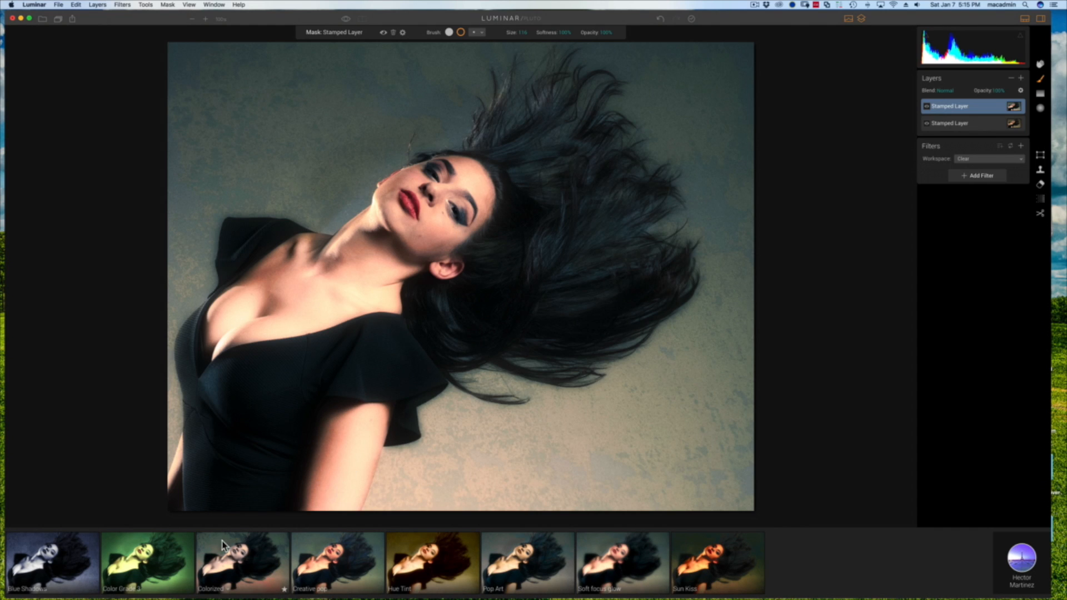
click(234, 558)
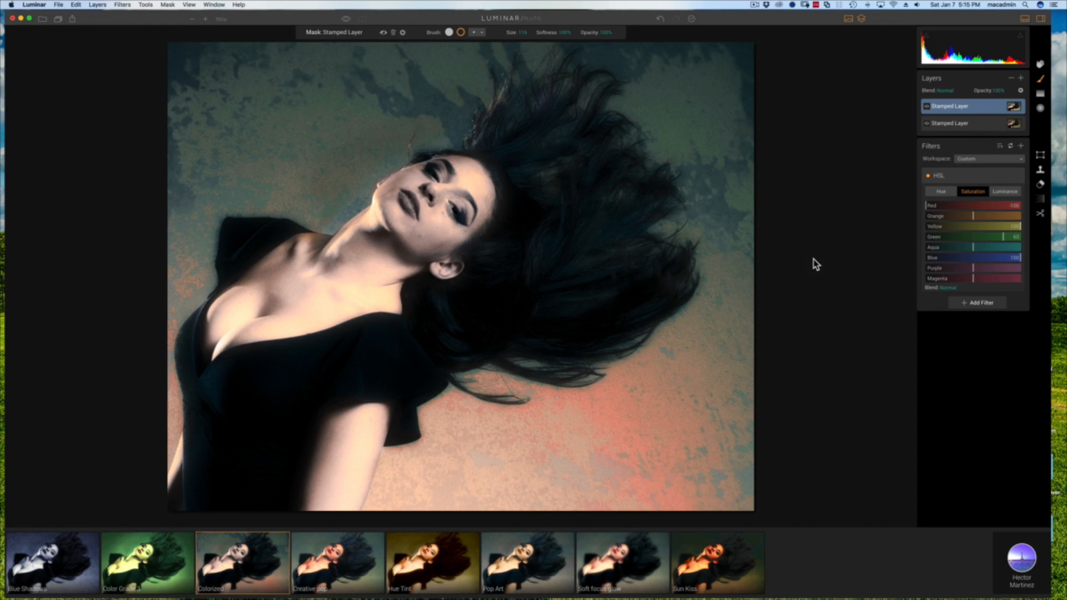
Step: Invert the HSL filter's mask twice back to white, and erase the effect over the woman's face and neck at 100% opacity
click(1011, 178)
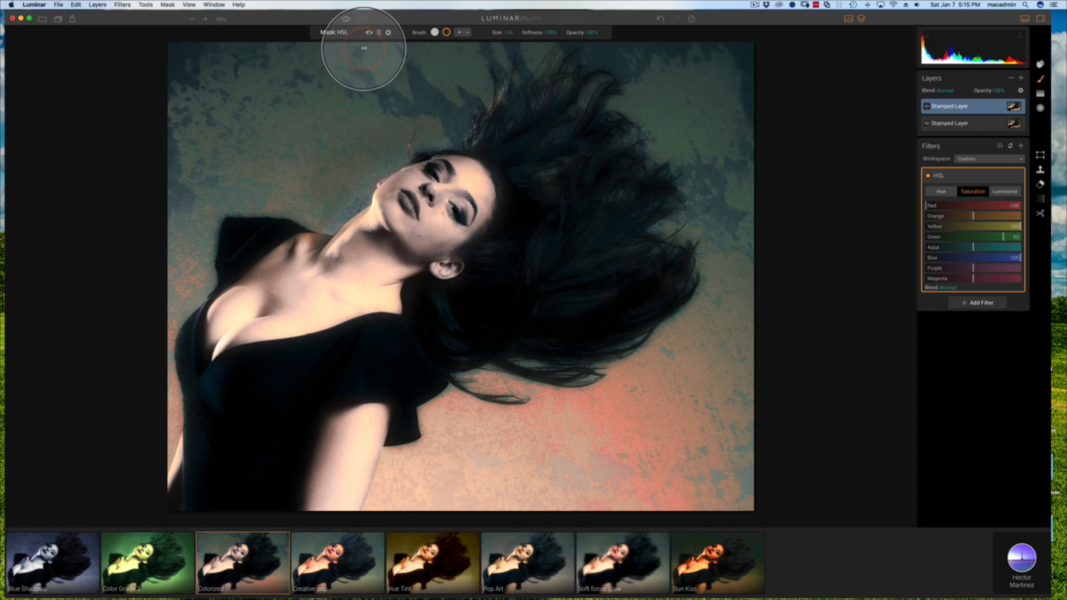
click(388, 33)
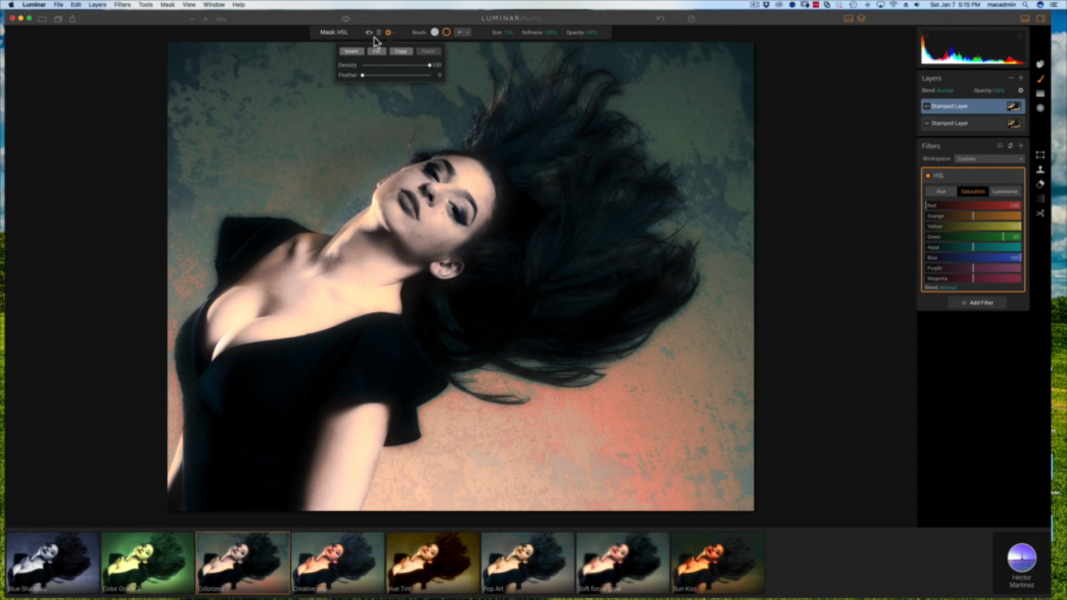
click(351, 52)
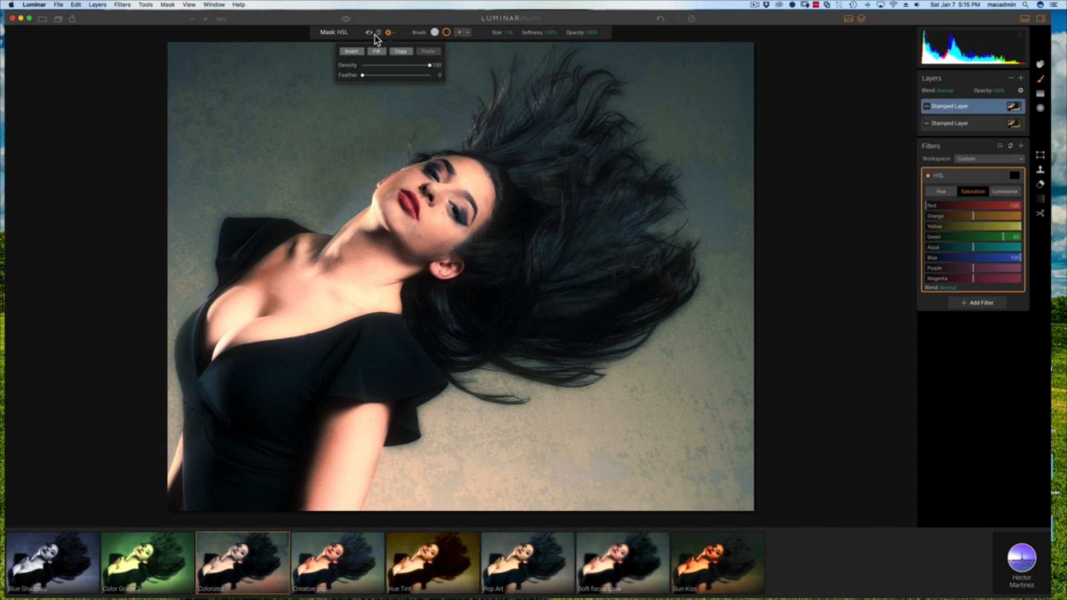
click(389, 34)
click(388, 34)
click(350, 52)
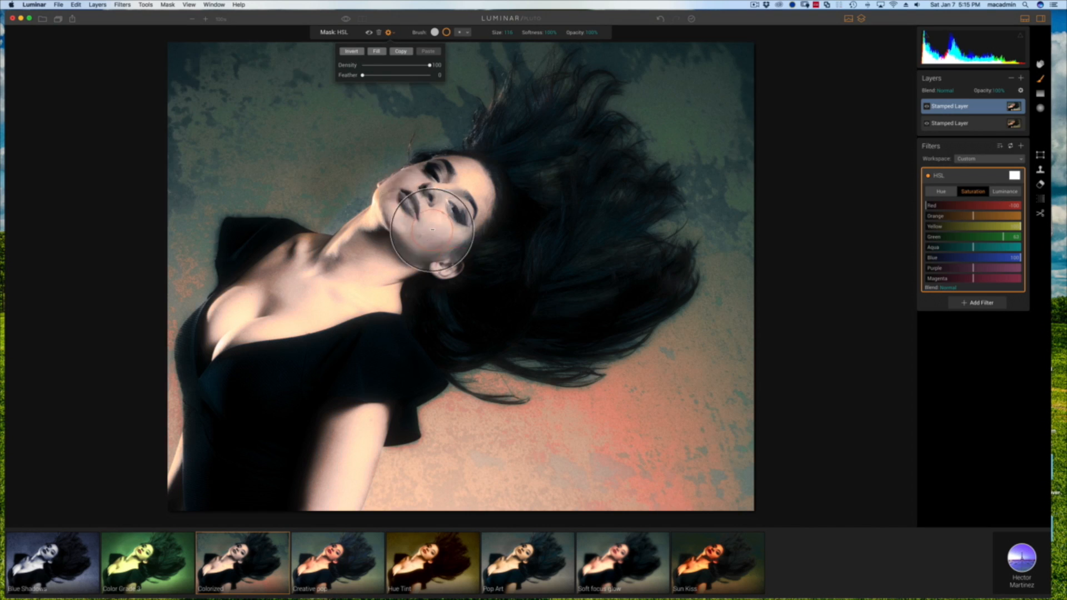
click(446, 33)
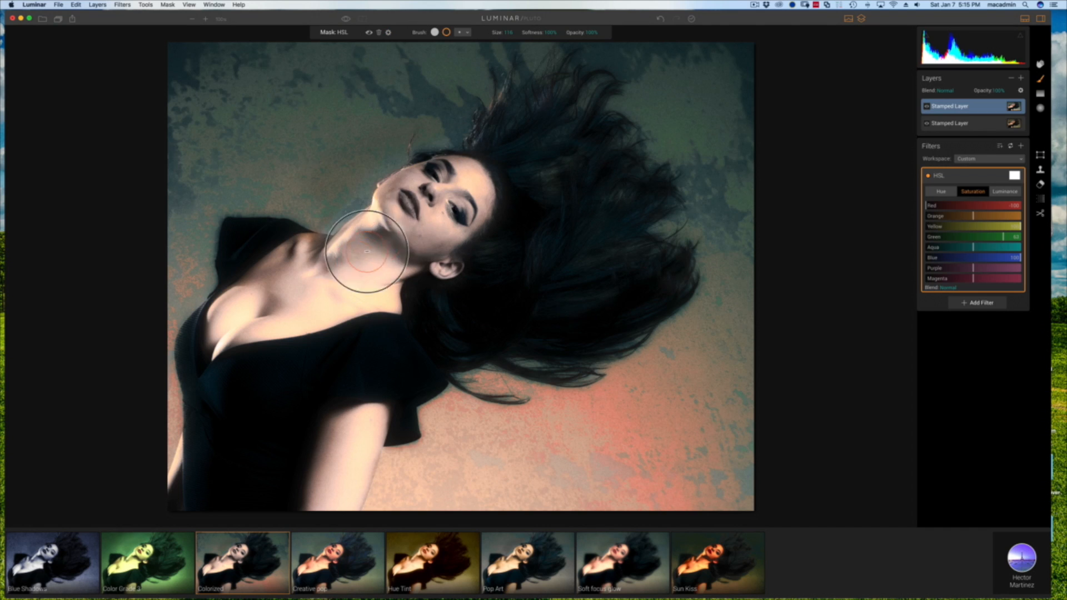
mouse_move(409, 218)
mouse_down()
mouse_move(488, 188)
mouse_move(350, 291)
mouse_up()
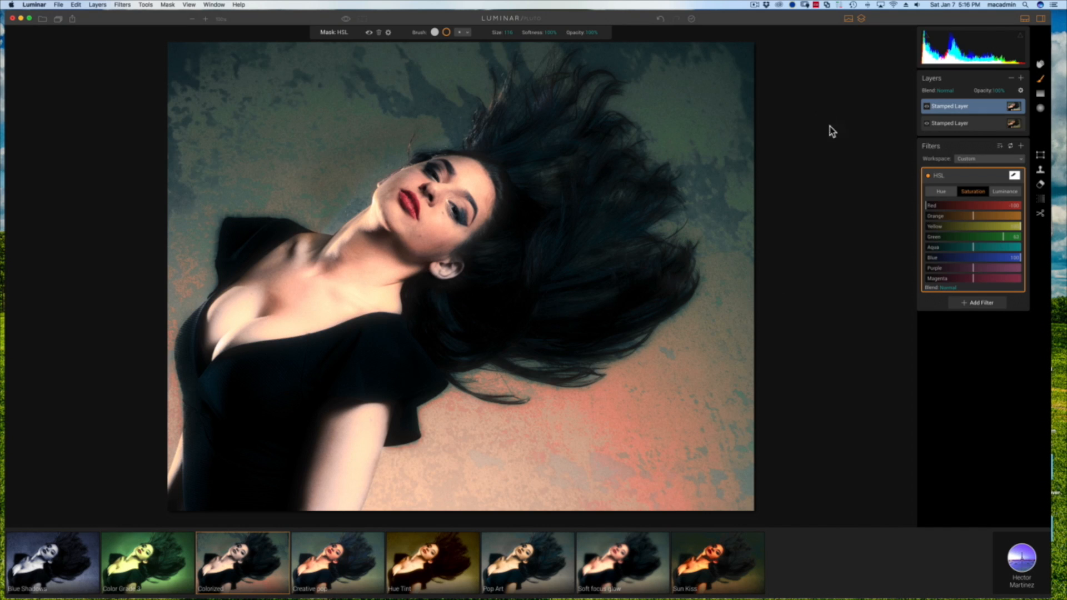
key(alt+shift+super+e)
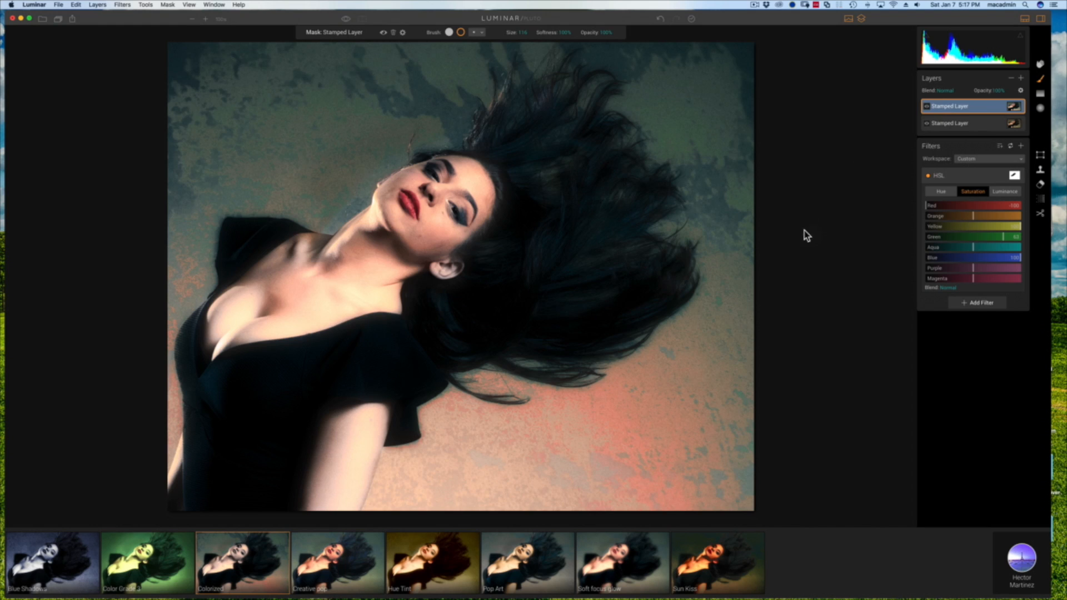
click(33, 6)
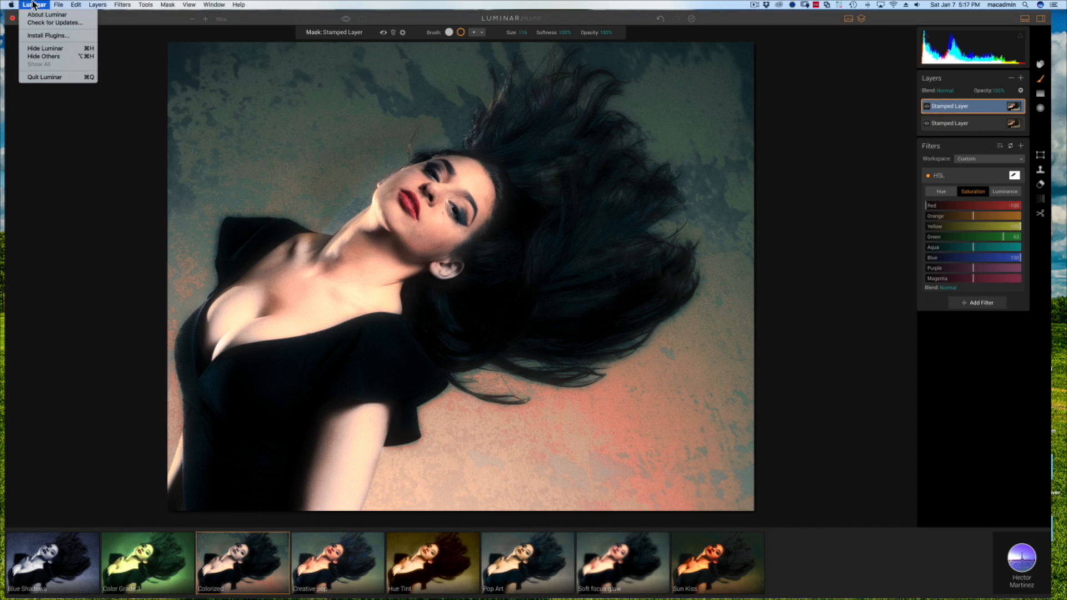
Step: Quit Luminar without saving the changes made to the portrait document
click(44, 78)
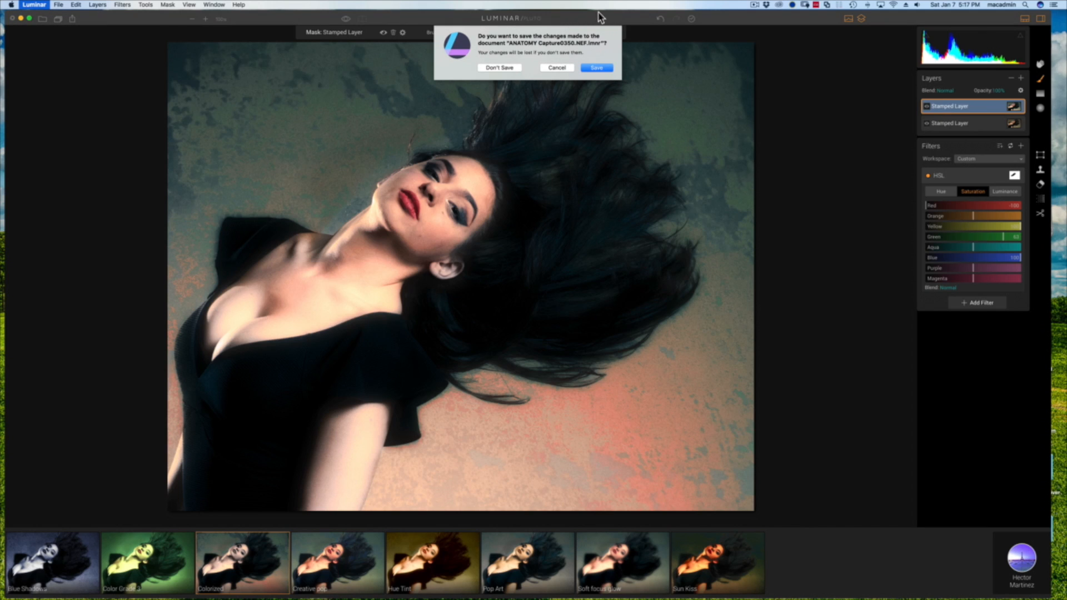
click(503, 67)
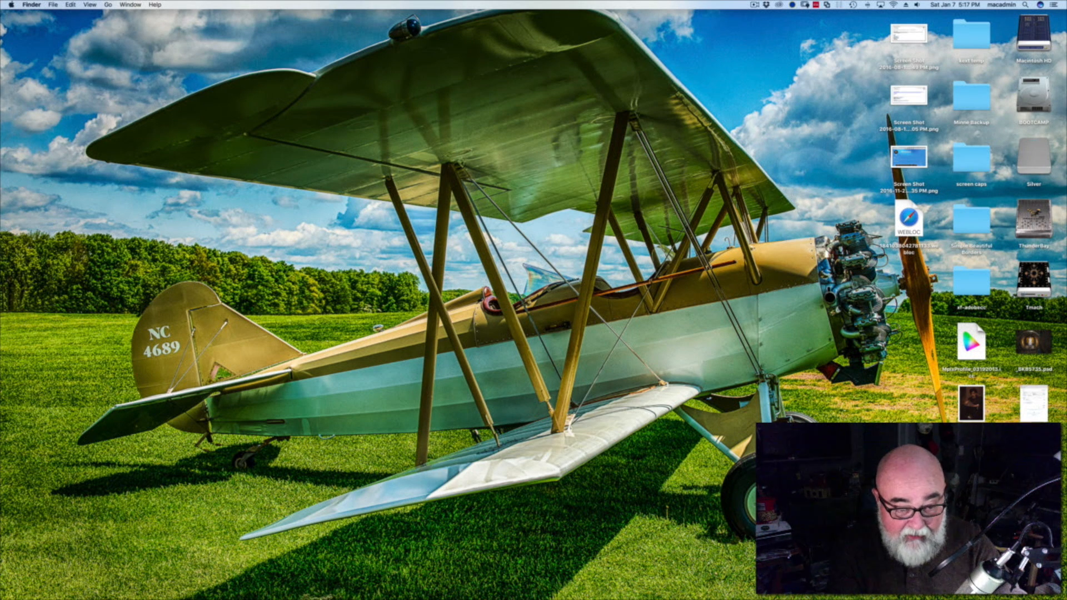
Step: Switch to Safari, open the Luminar product page on the Macphun website, and look further down the page
mouse_move(314, 576)
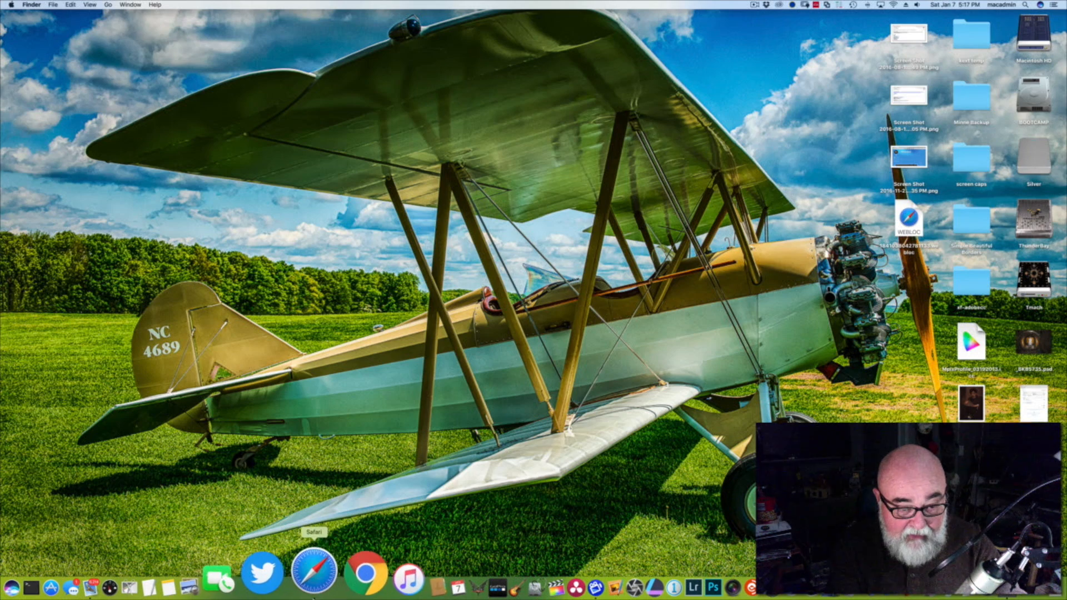
click(313, 578)
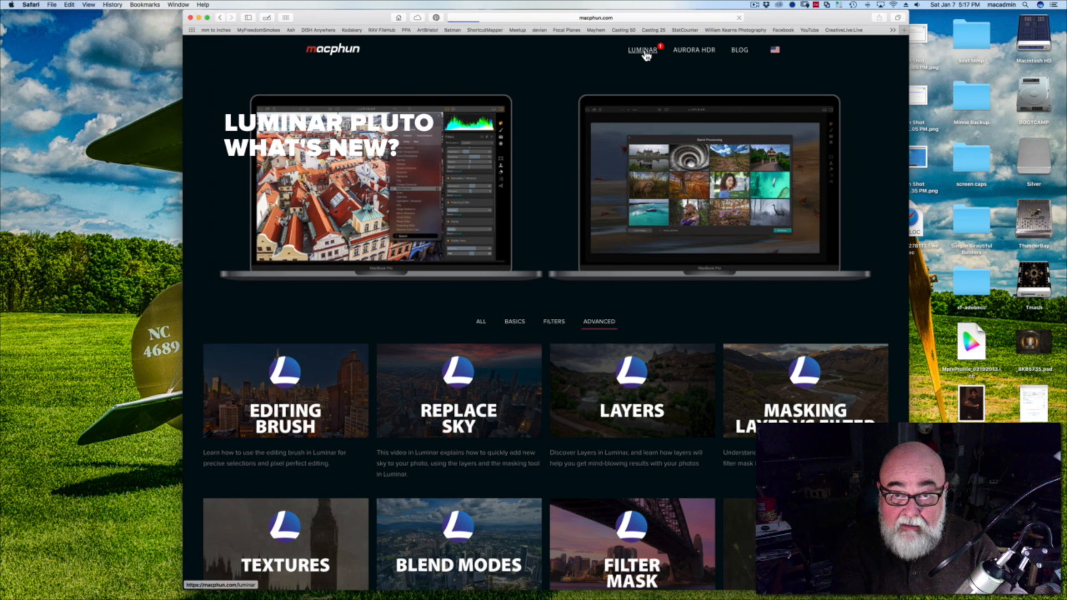
click(642, 51)
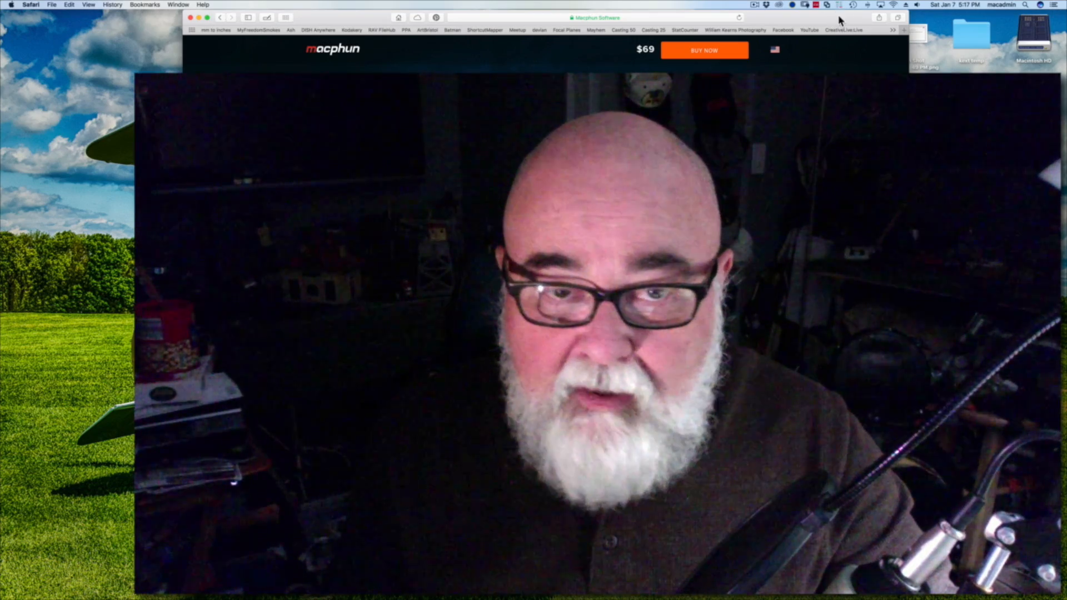
scroll(546, 55, down, 5)
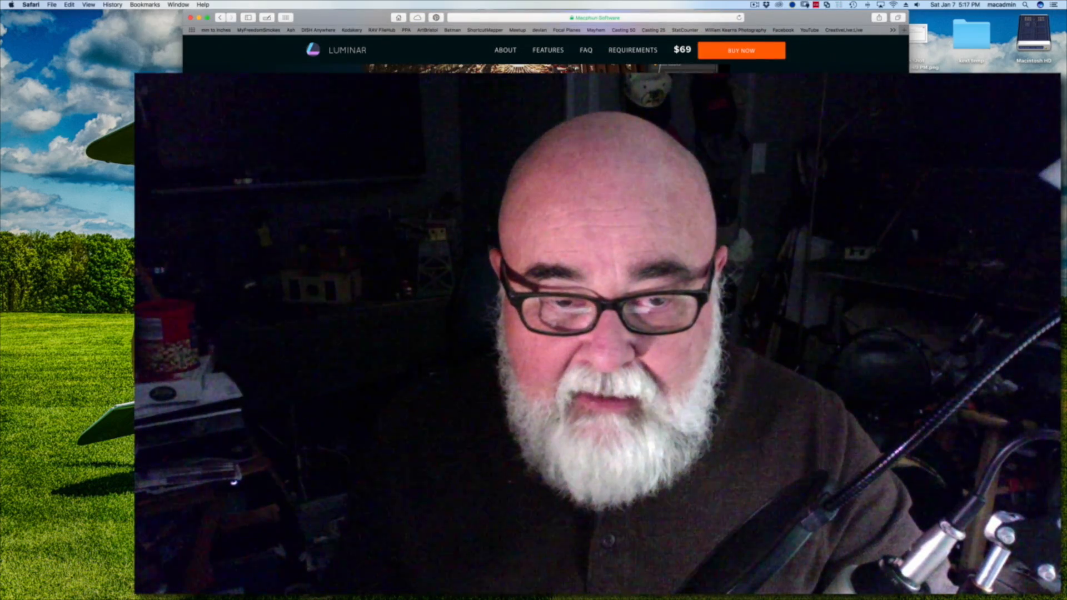